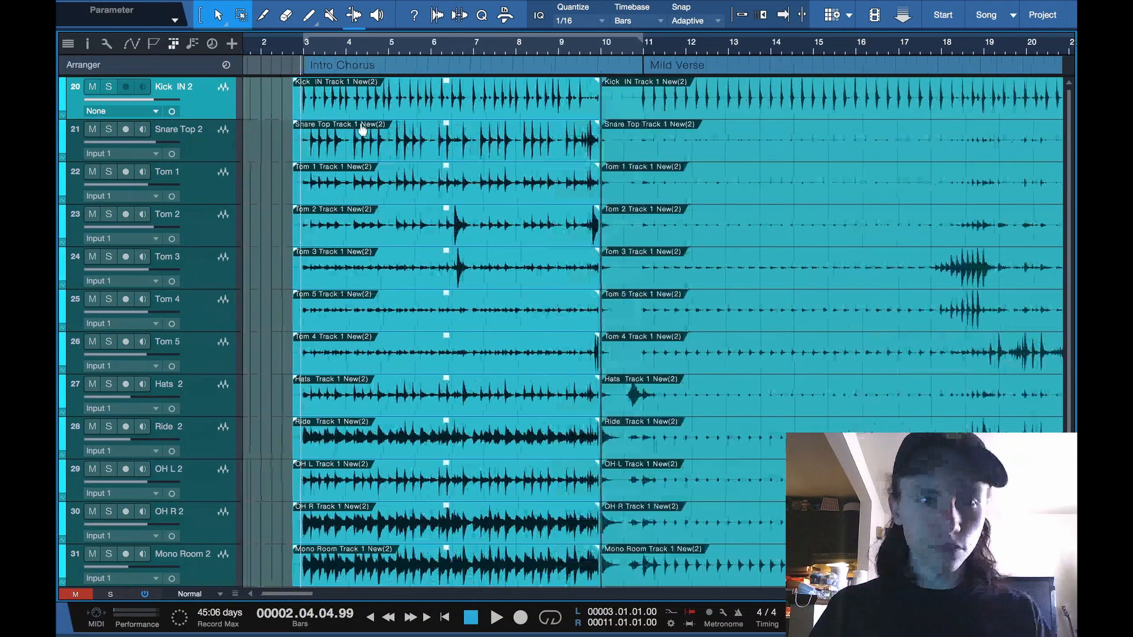
Deselect the Intro Chorus events and group all drum tracks from Kick IN 2 through Mono Room 2.
scroll(361, 129, left, 1)
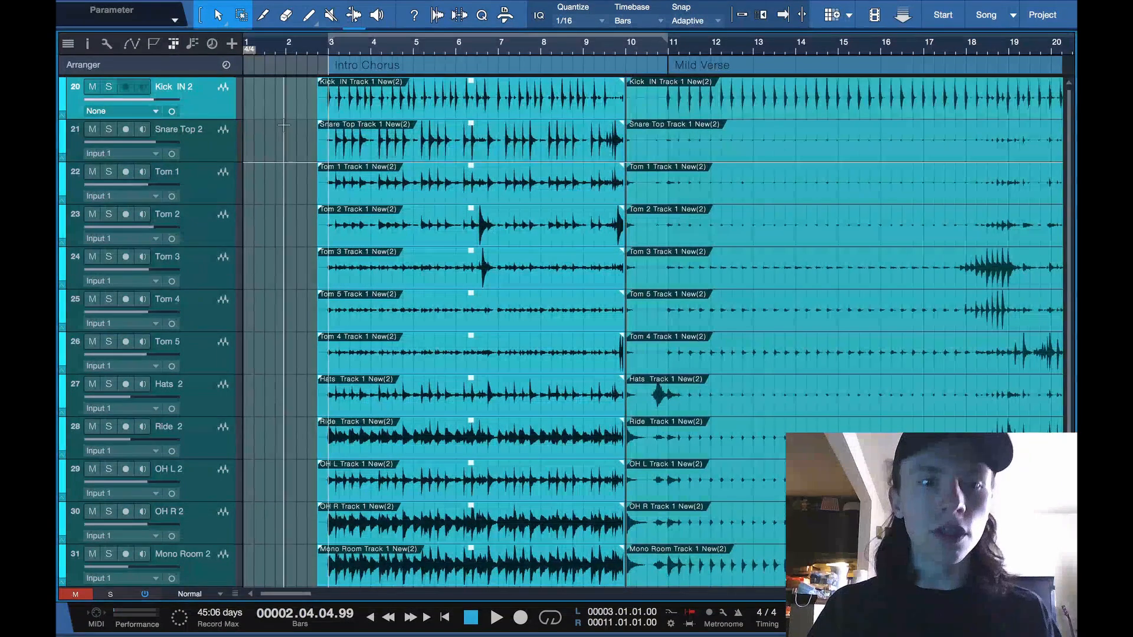
click(284, 125)
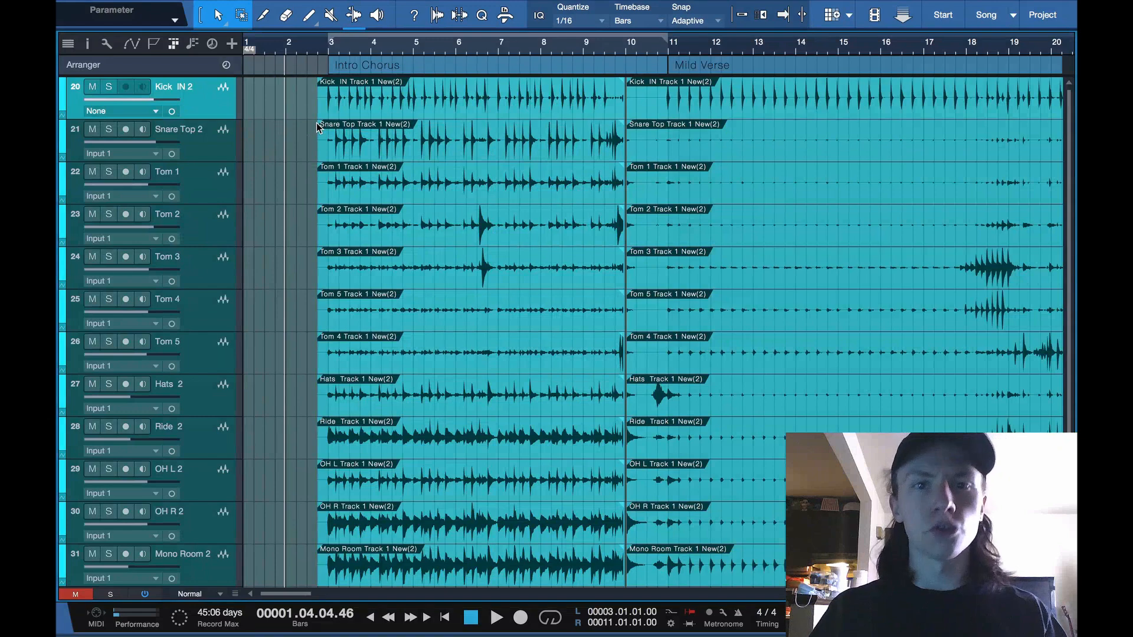
scroll(233, 114, down, 1)
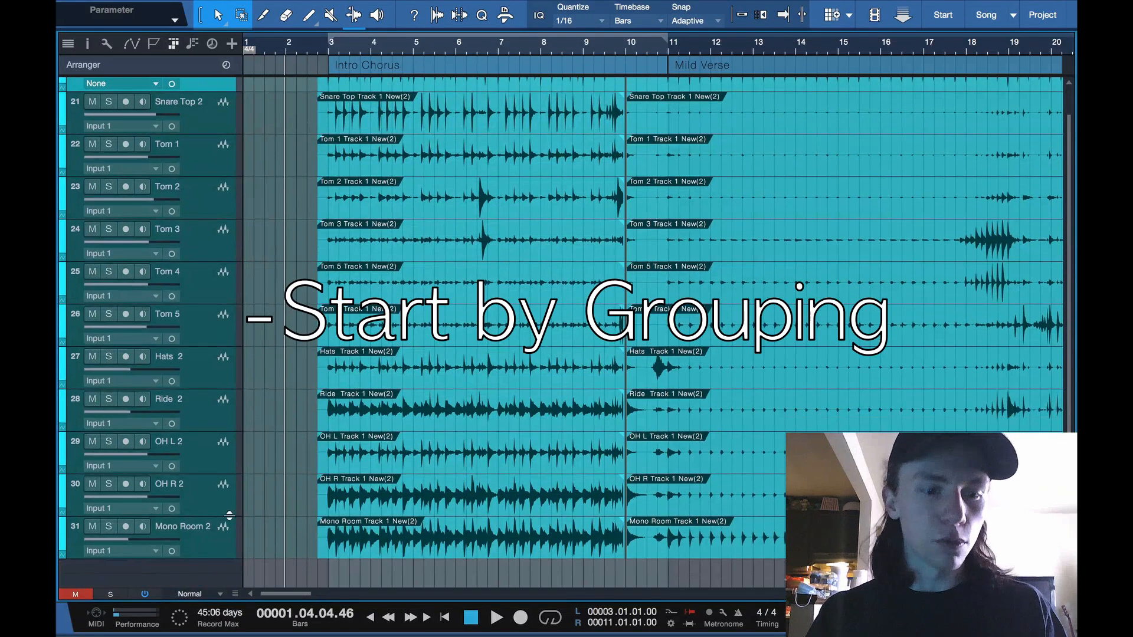
scroll(213, 556, up, 1)
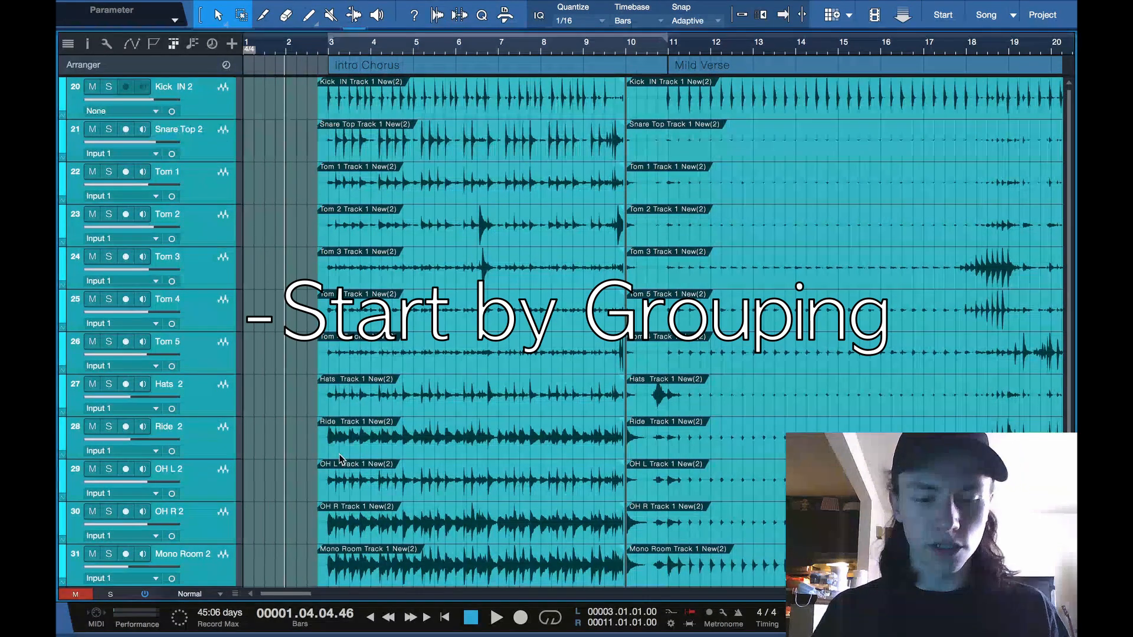
key(shift+super+g)
key(Return)
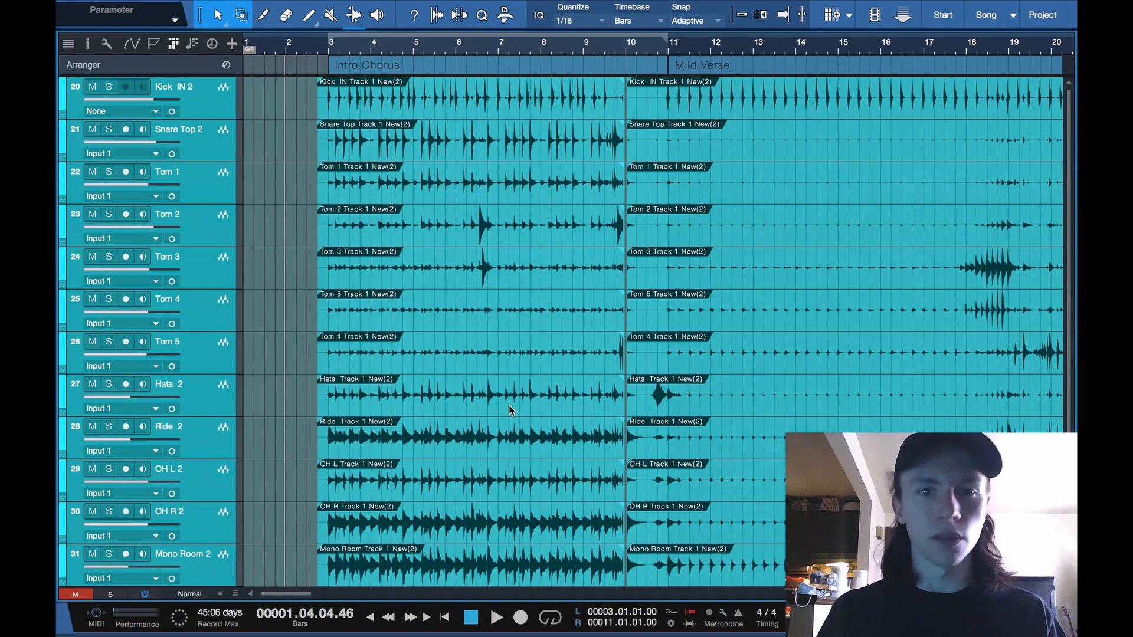
Dissolve the drum track group, select only the Kick IN 2 track and save the song.
key(shift+super+u)
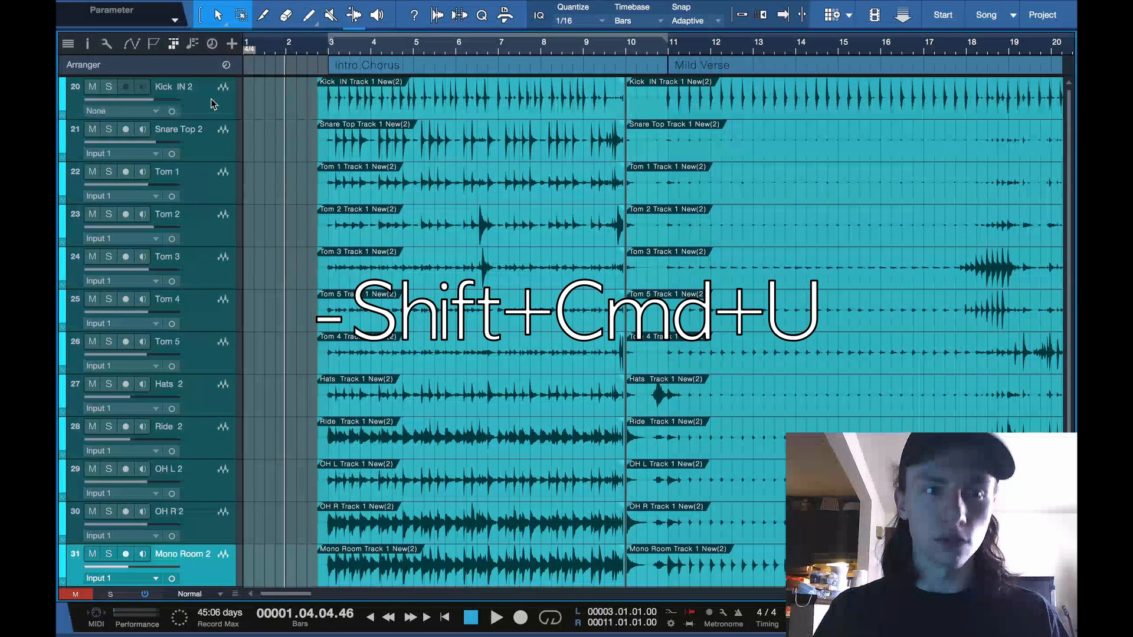
click(213, 104)
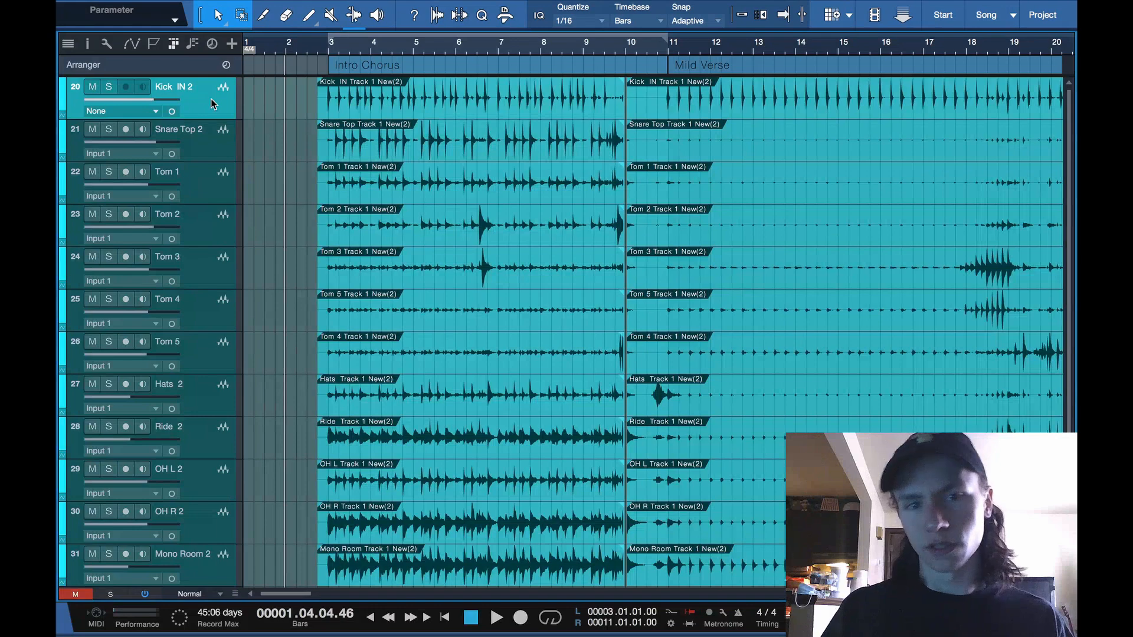
key(super+s)
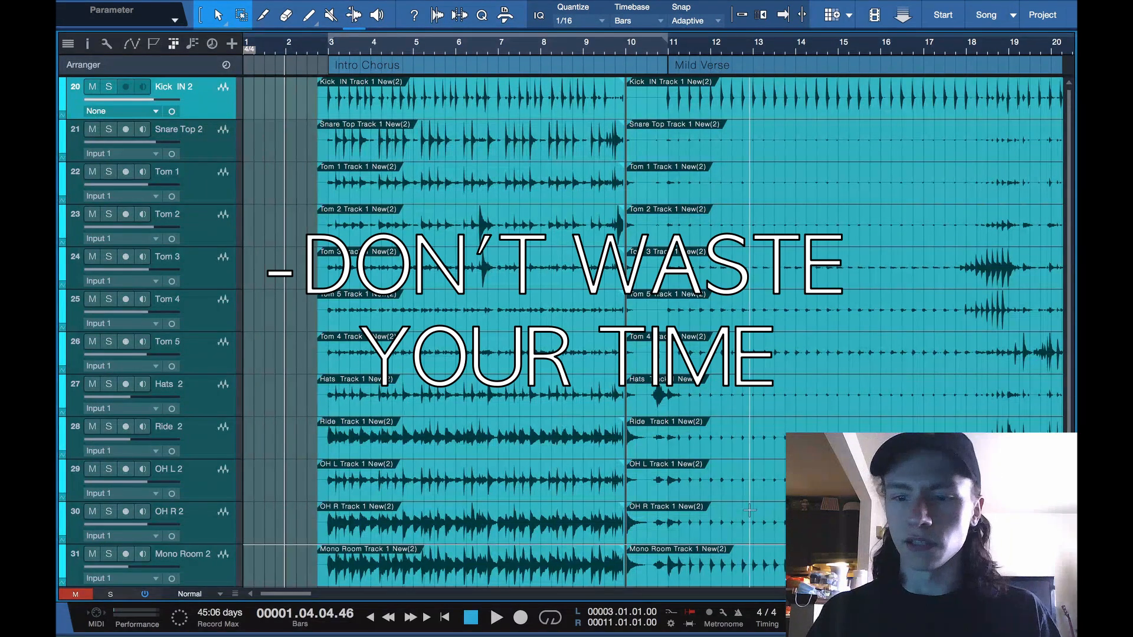
Check the group list in the console, hide it again and return to the arrangement.
key(F3)
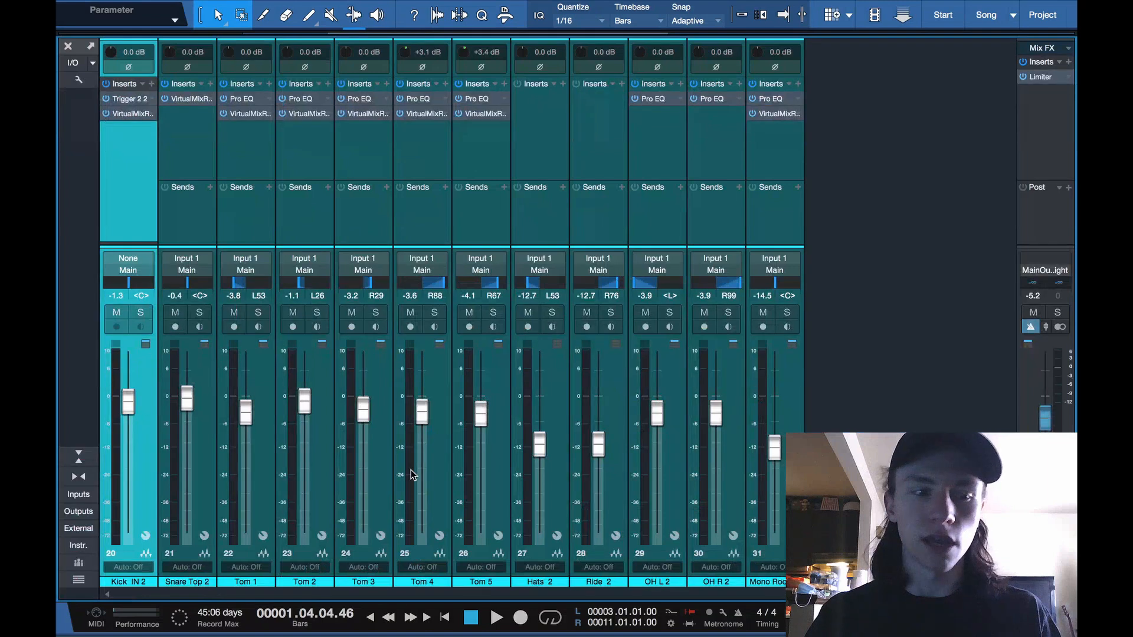
click(79, 564)
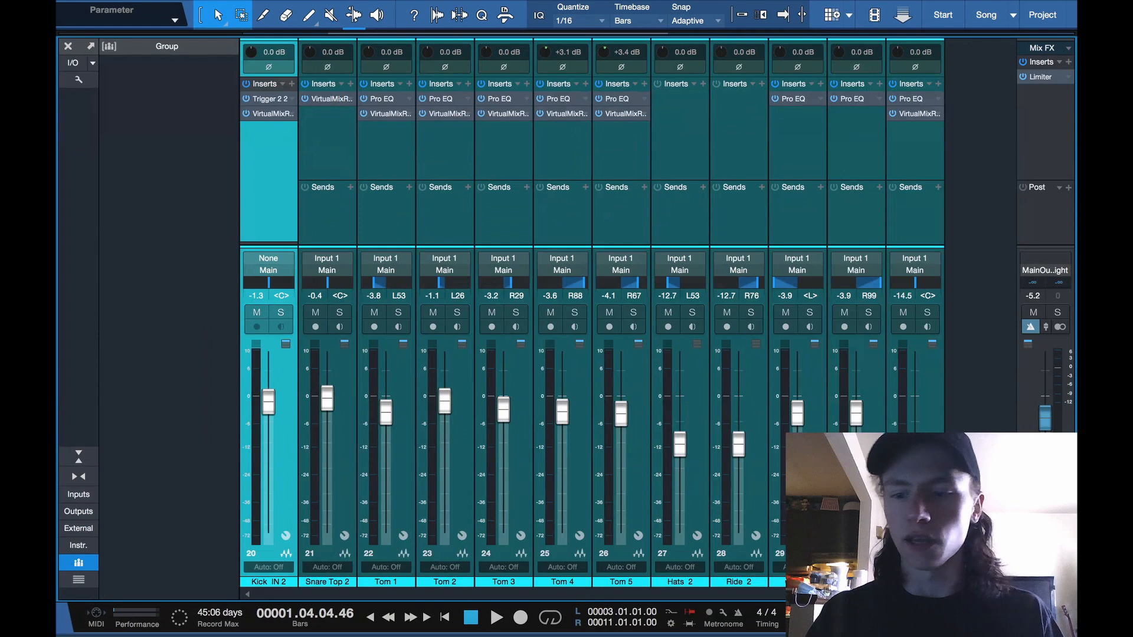
key(F3)
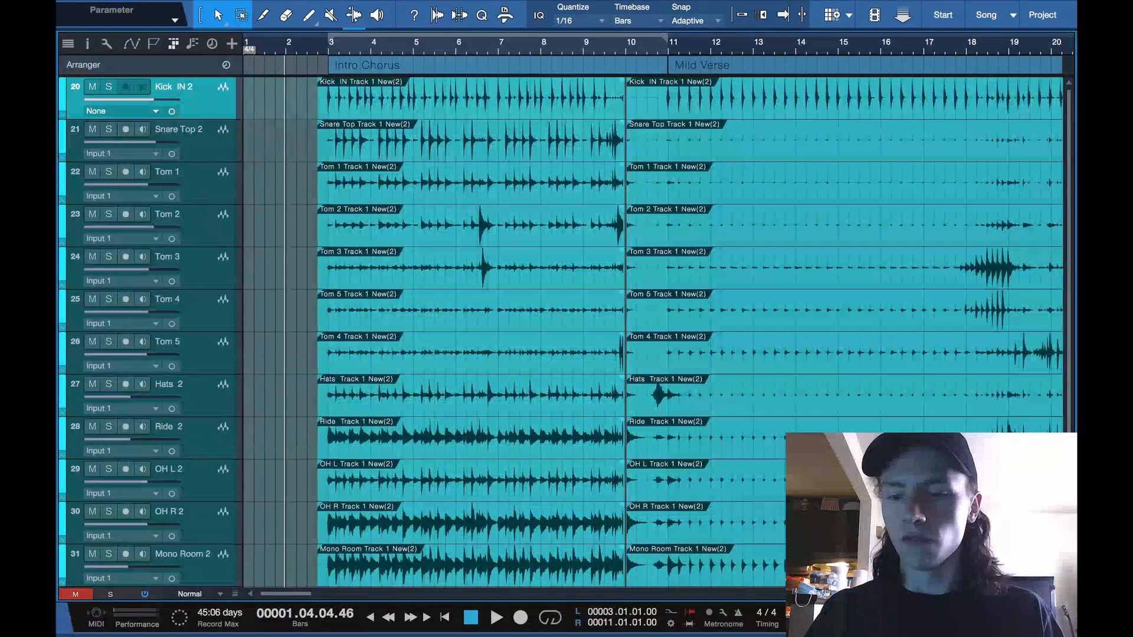
key(F3)
click(89, 564)
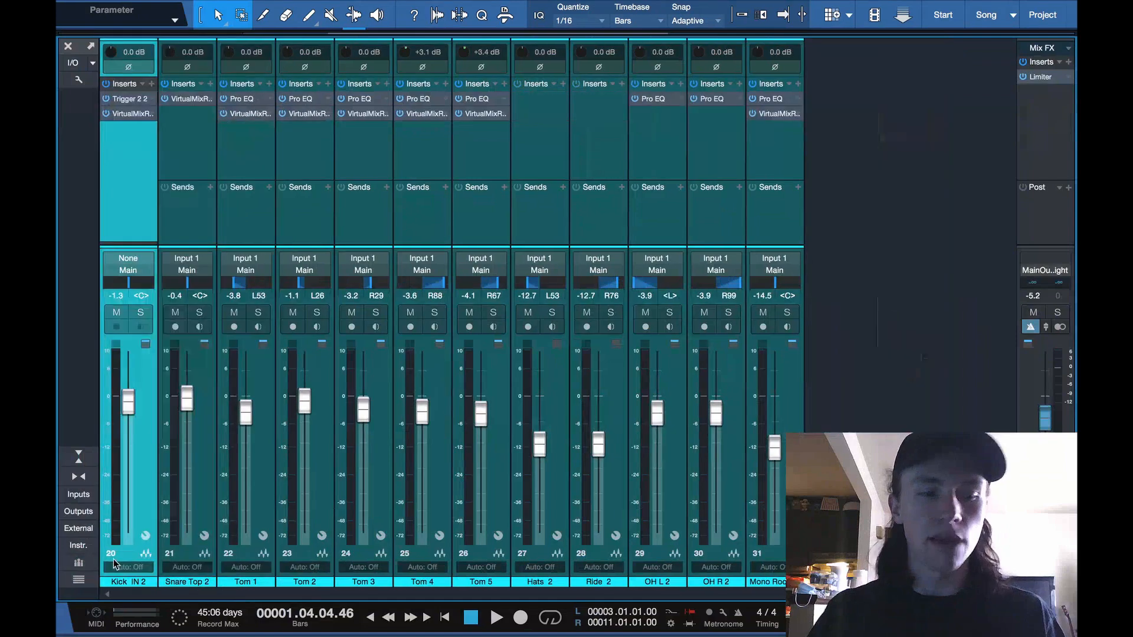
key(F3)
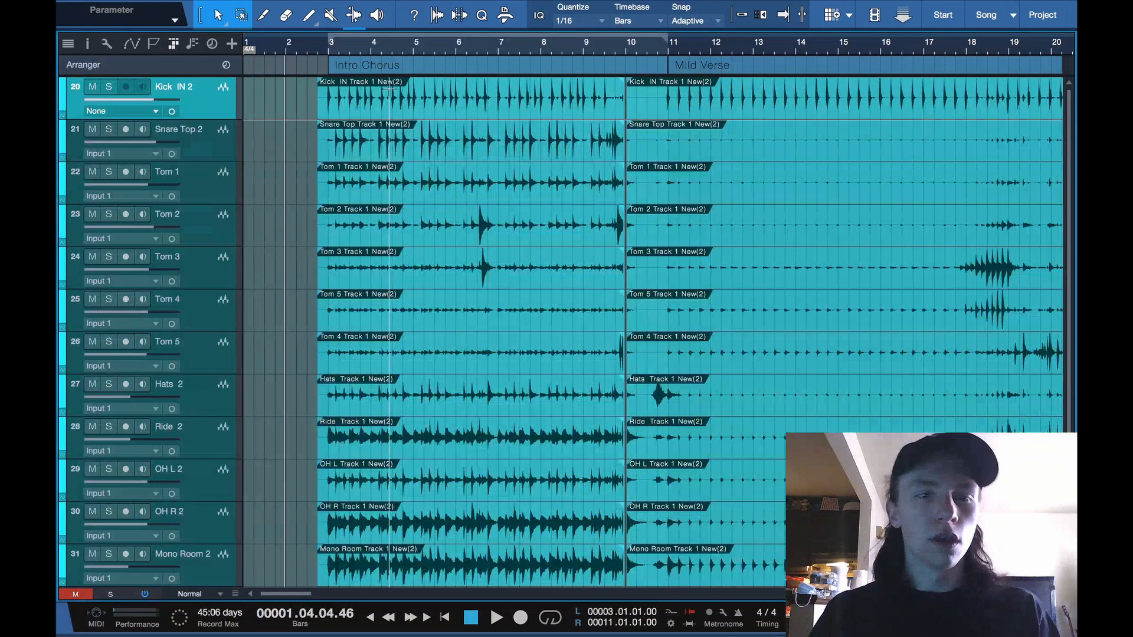
Select the Intro Chorus events on all grouped drum tracks.
scroll(467, 338, down, 1)
scroll(468, 338, down, 4)
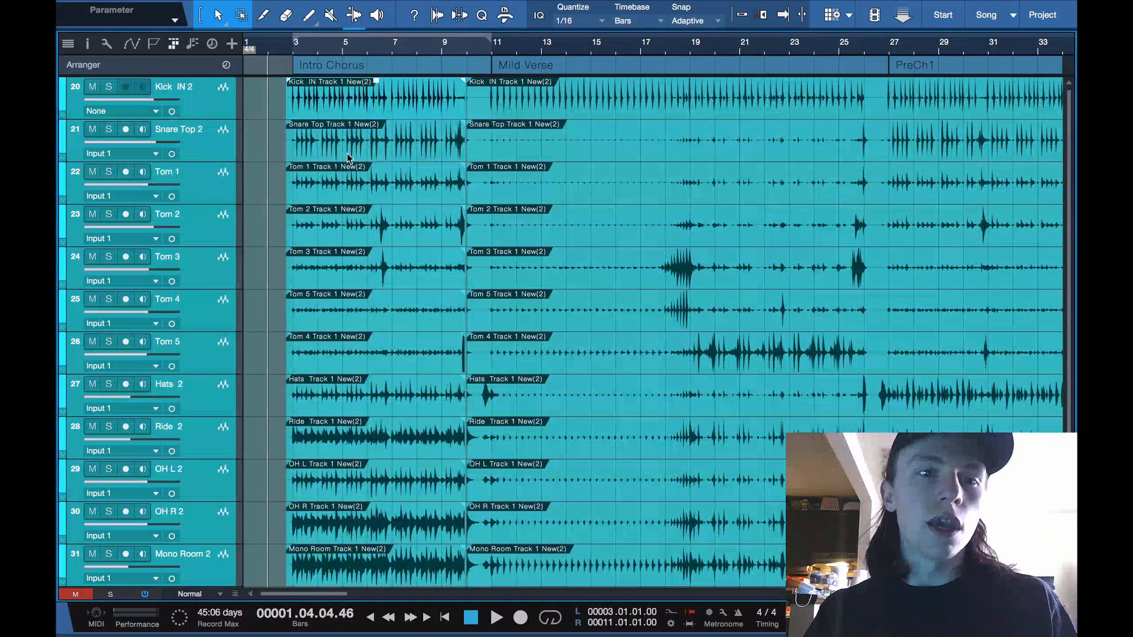
click(346, 108)
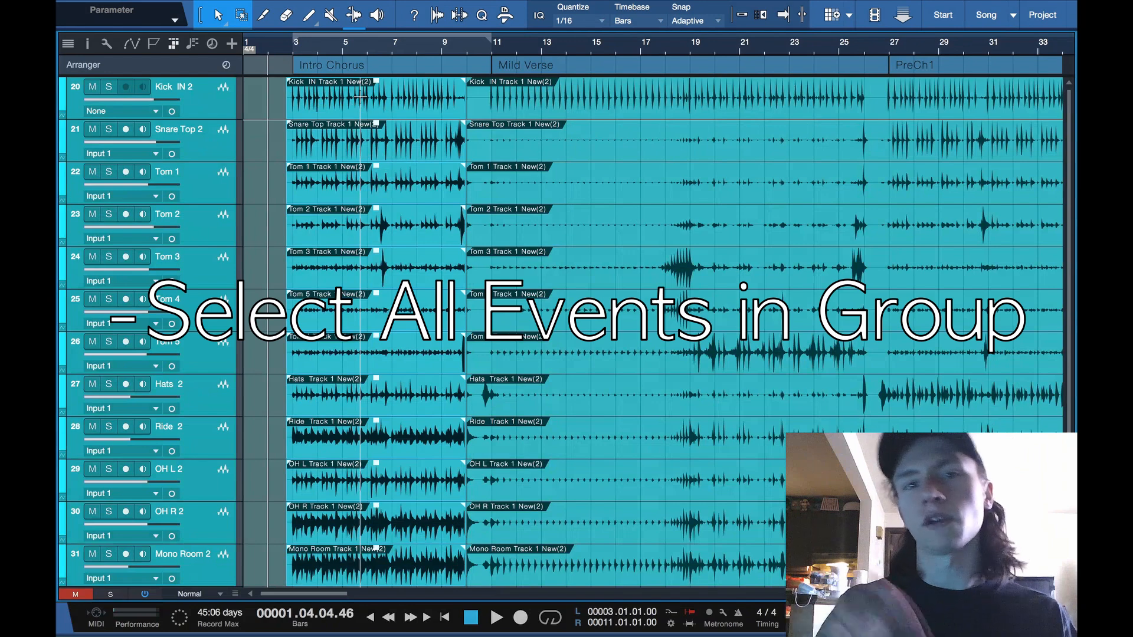
Rename the drum tracks' original layer as Track and duplicate that layer.
click(68, 42)
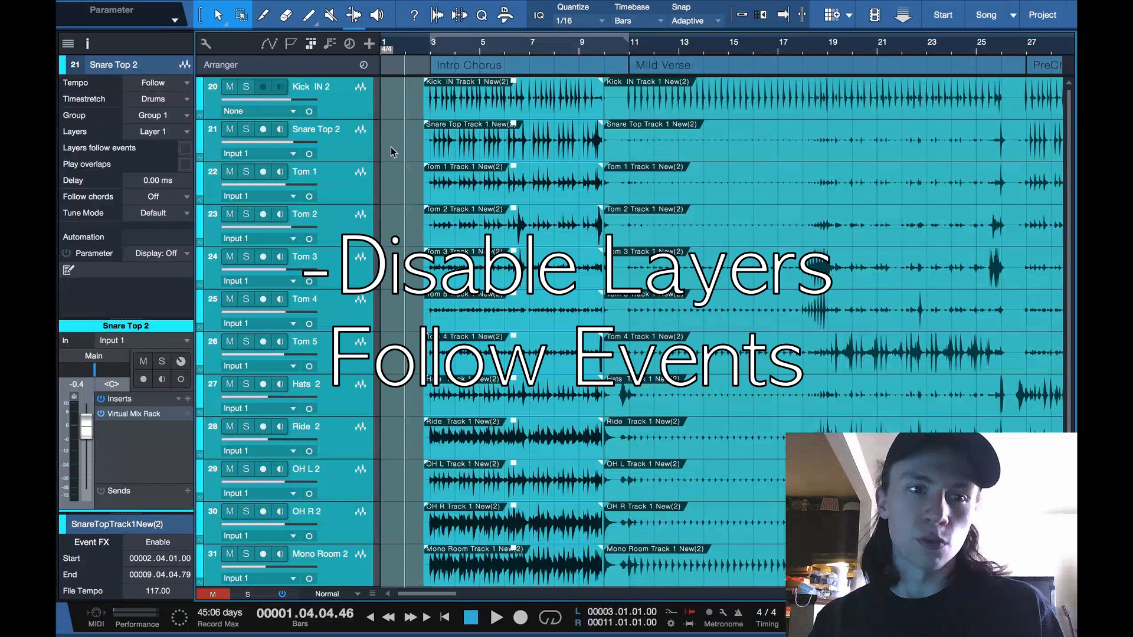
click(182, 134)
click(202, 206)
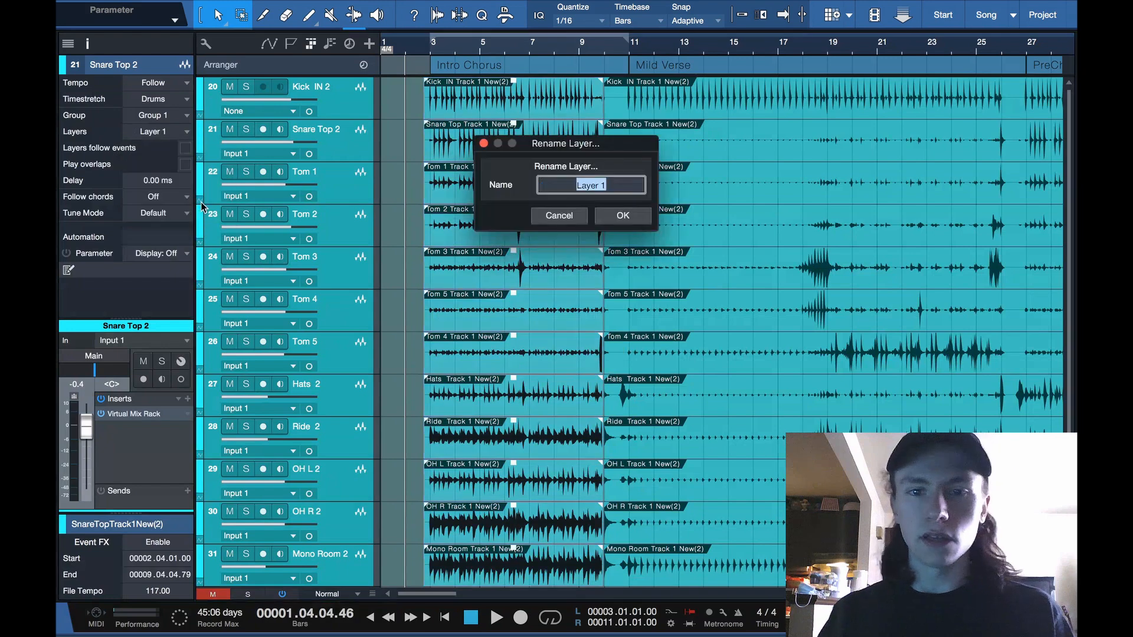
text(Track)
key(Return)
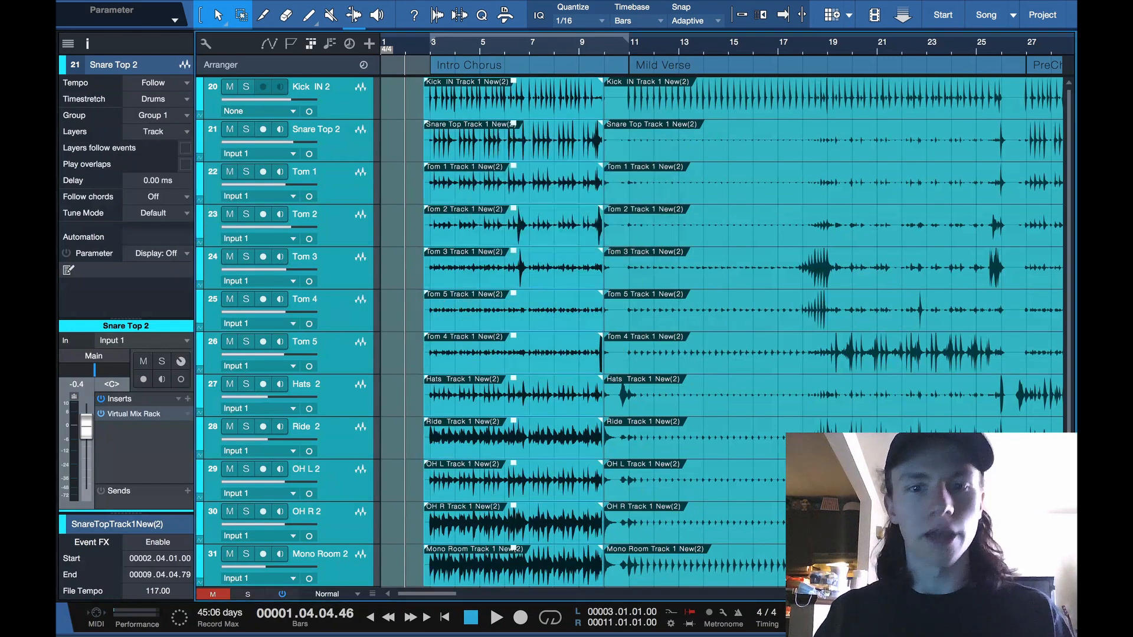
click(169, 132)
click(190, 186)
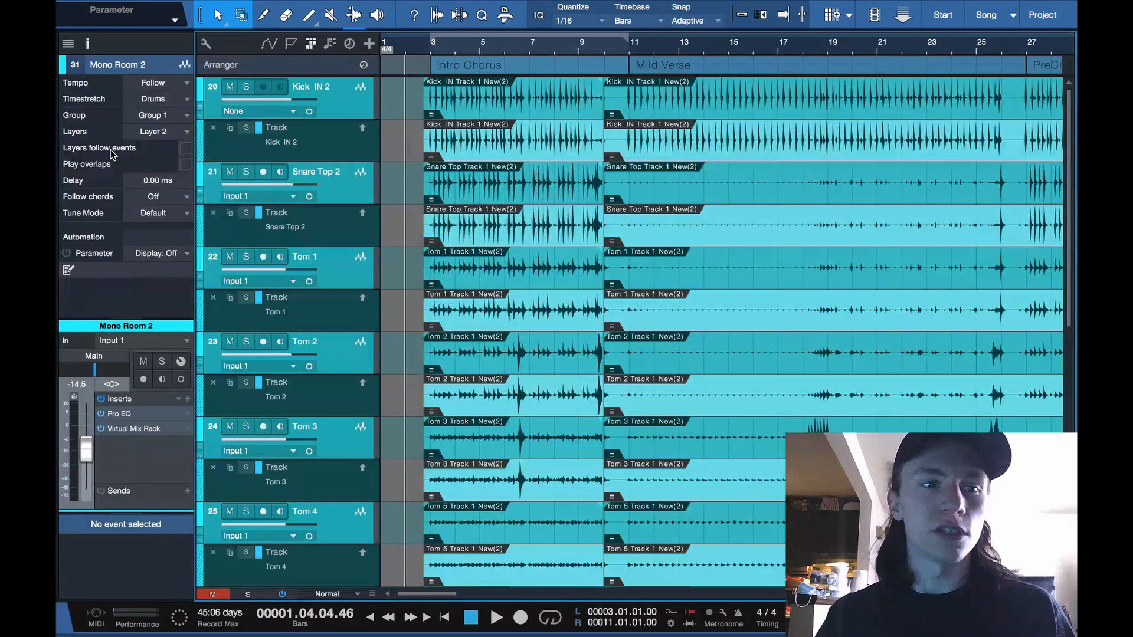
Try moving the Intro Chorus drum events earlier with Layers follow events off and on, undo both moves and leave the option off.
drag(516, 109, 495, 109)
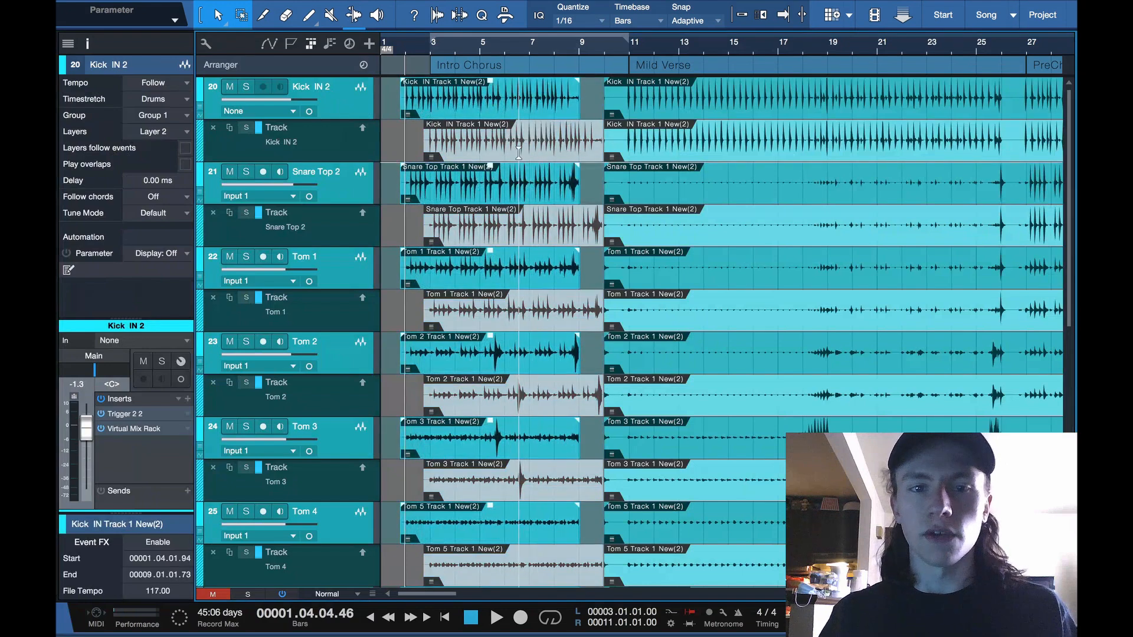
key(super+z)
click(185, 148)
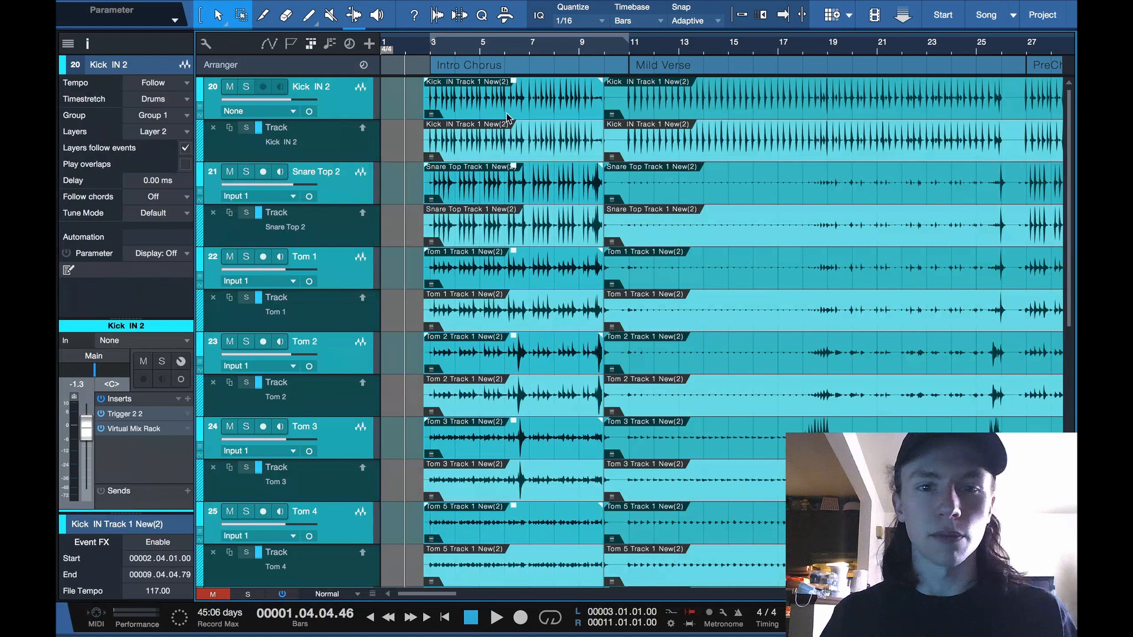
drag(513, 109, 470, 109)
key(super+z)
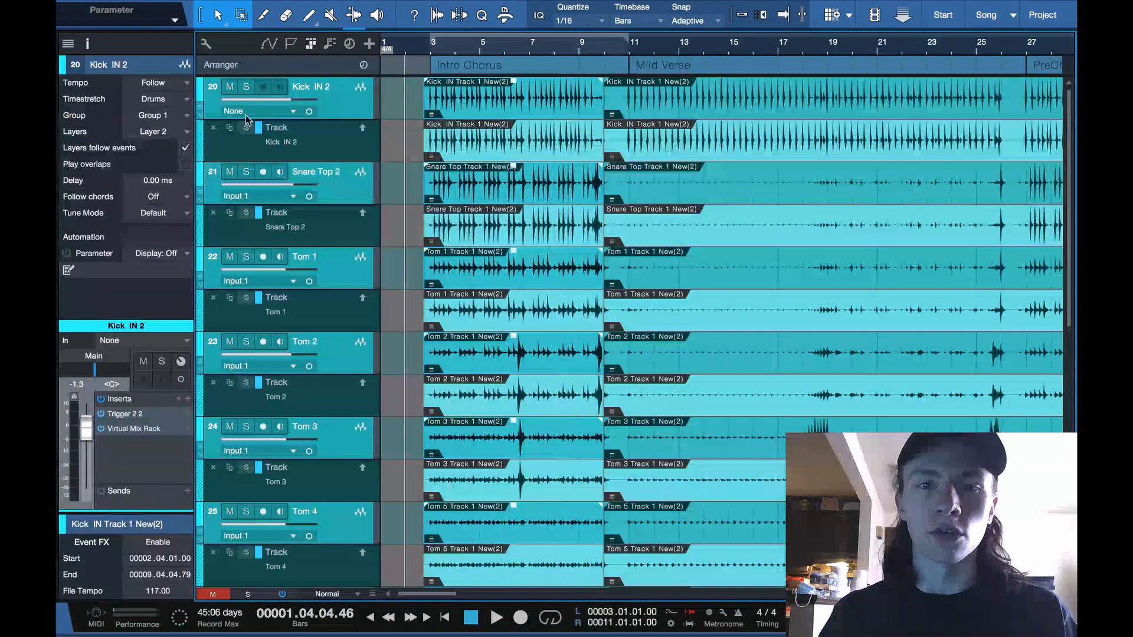
click(186, 148)
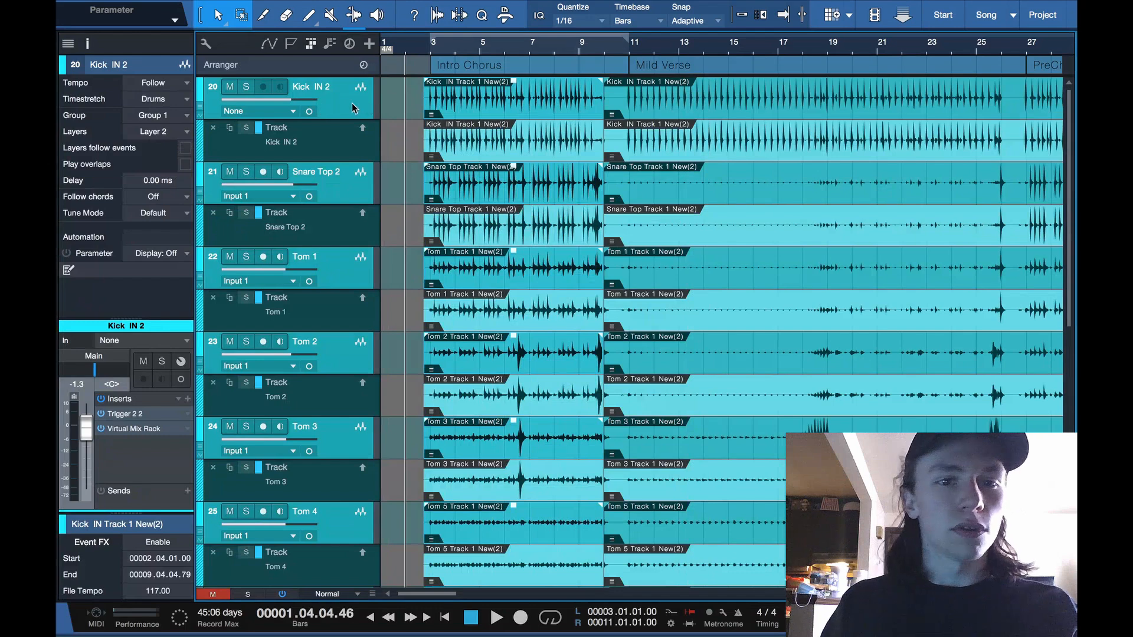
Collapse the drum tracks' expanded layers and rename the duplicated layer as Edit.
right_click(332, 111)
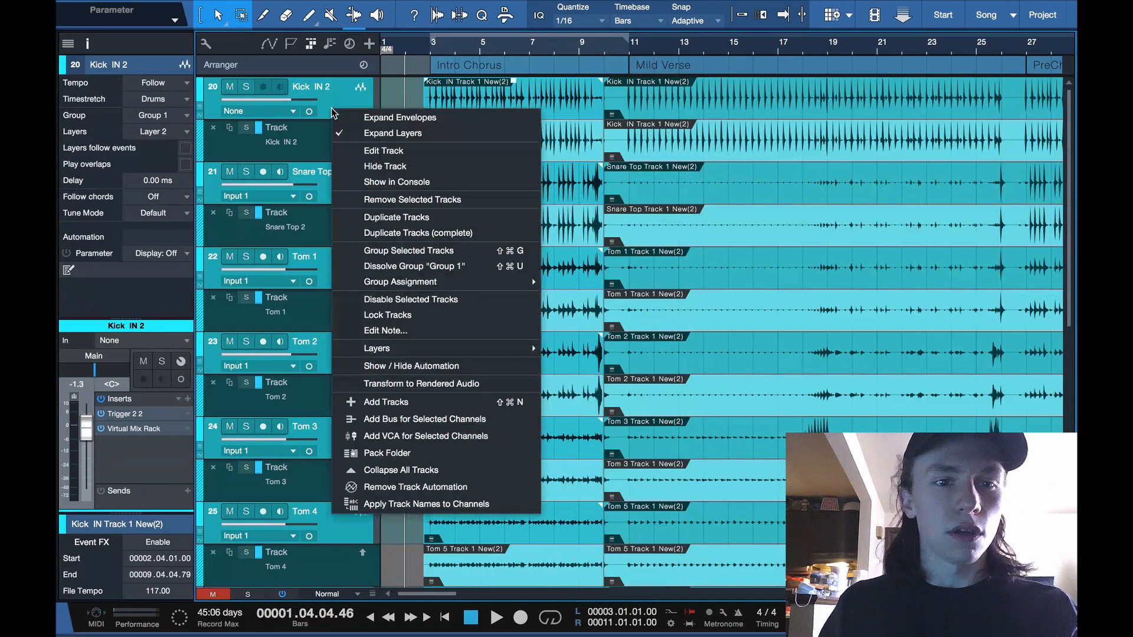
click(367, 134)
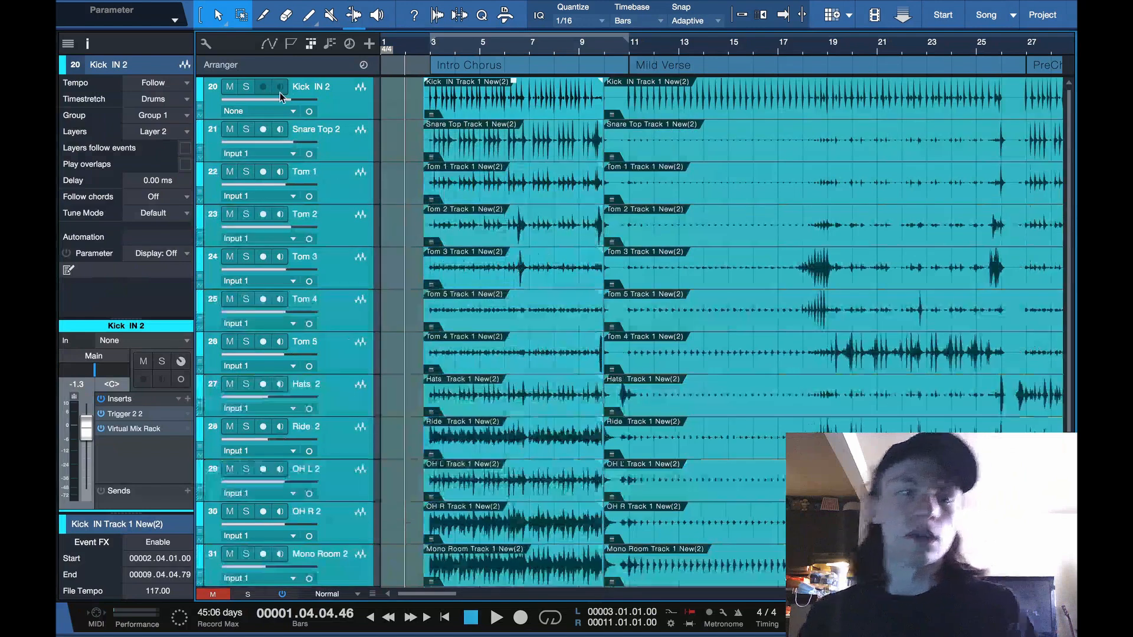
click(184, 132)
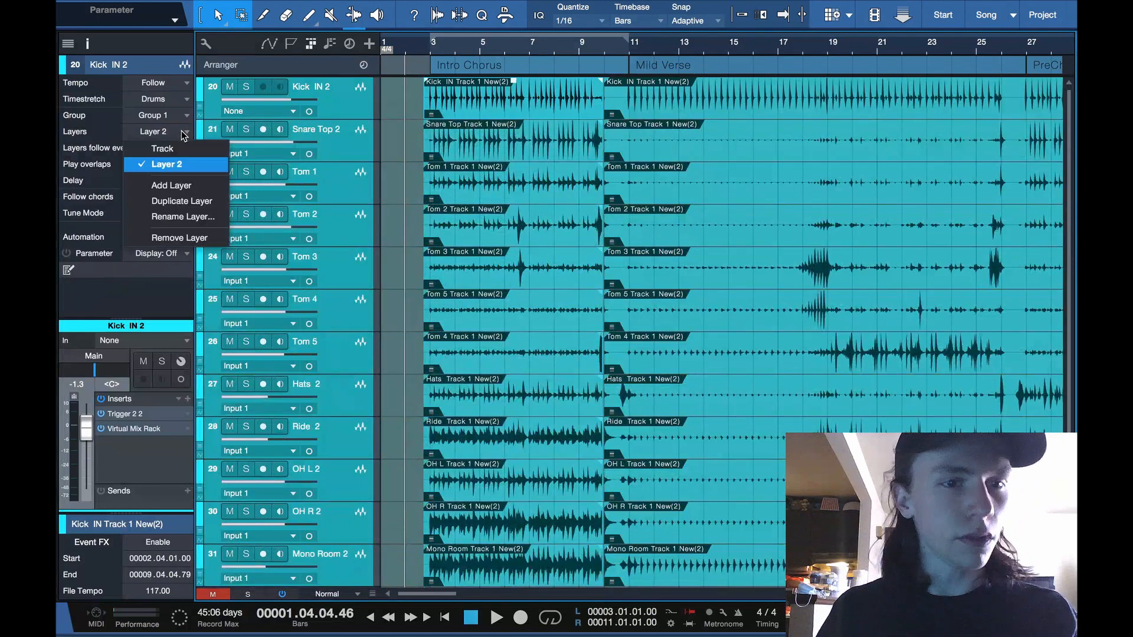
click(183, 216)
text(Edit)
key(Return)
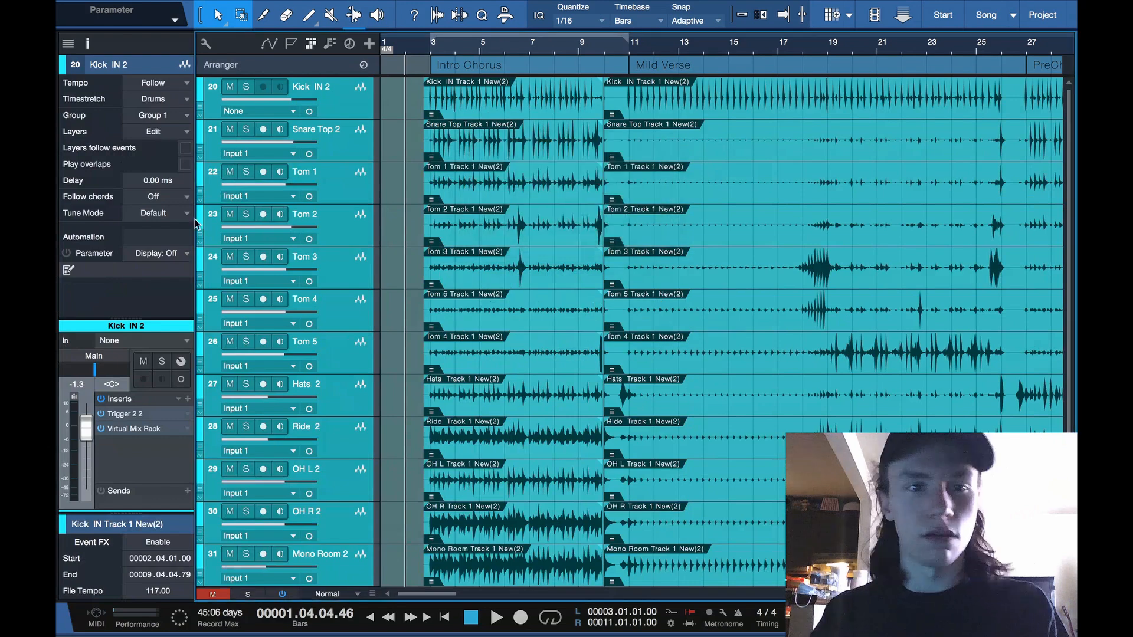
Hide the inspector and split all grouped drum events at the start of the first kick hit, at 00003.01.01.01.
click(88, 44)
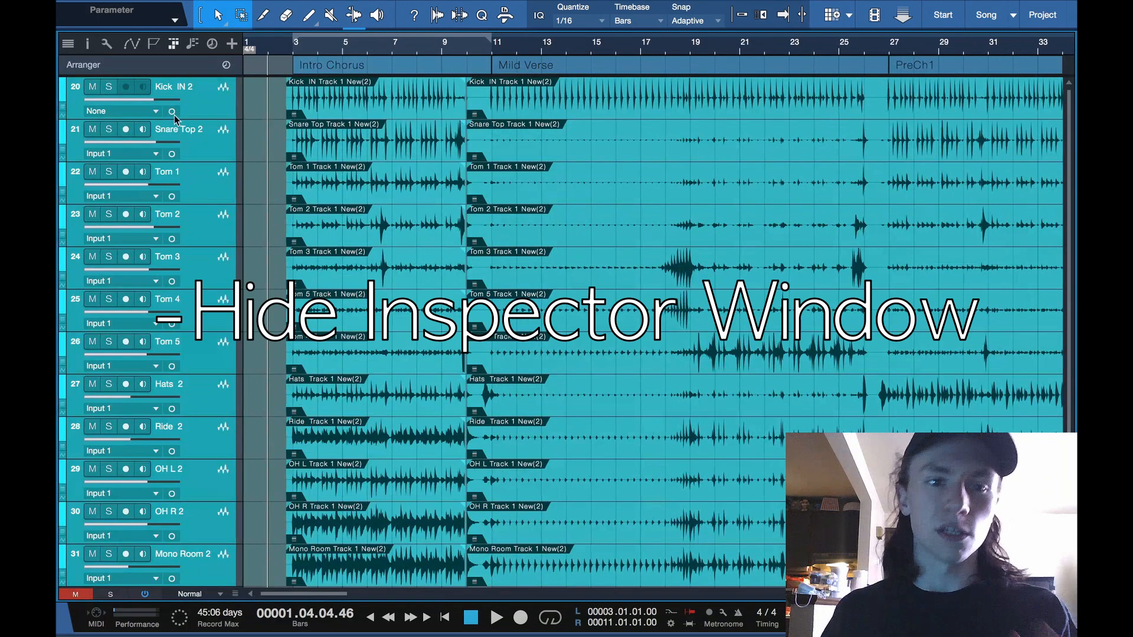
scroll(427, 116, up, 2)
scroll(429, 113, up, 5)
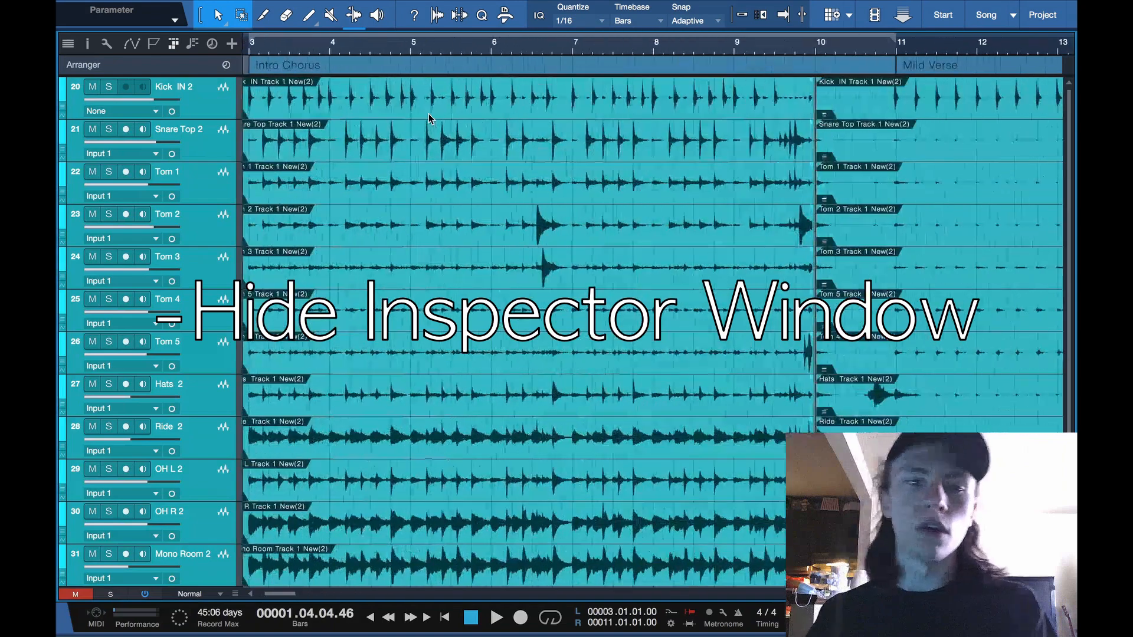
scroll(387, 112, up, 8)
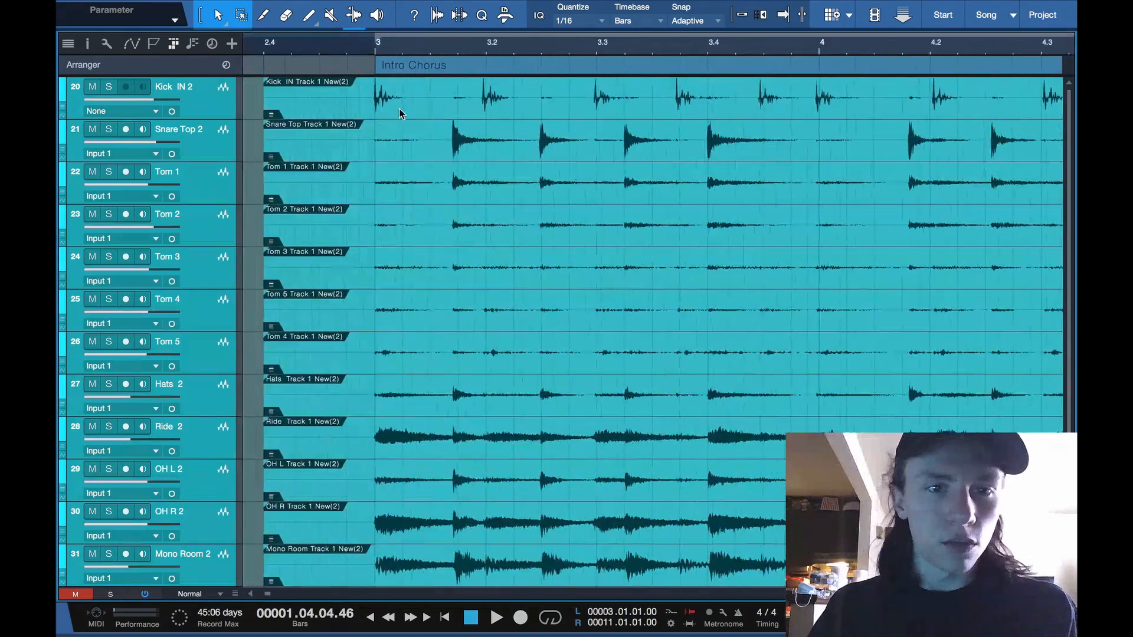
scroll(332, 108, down, 2)
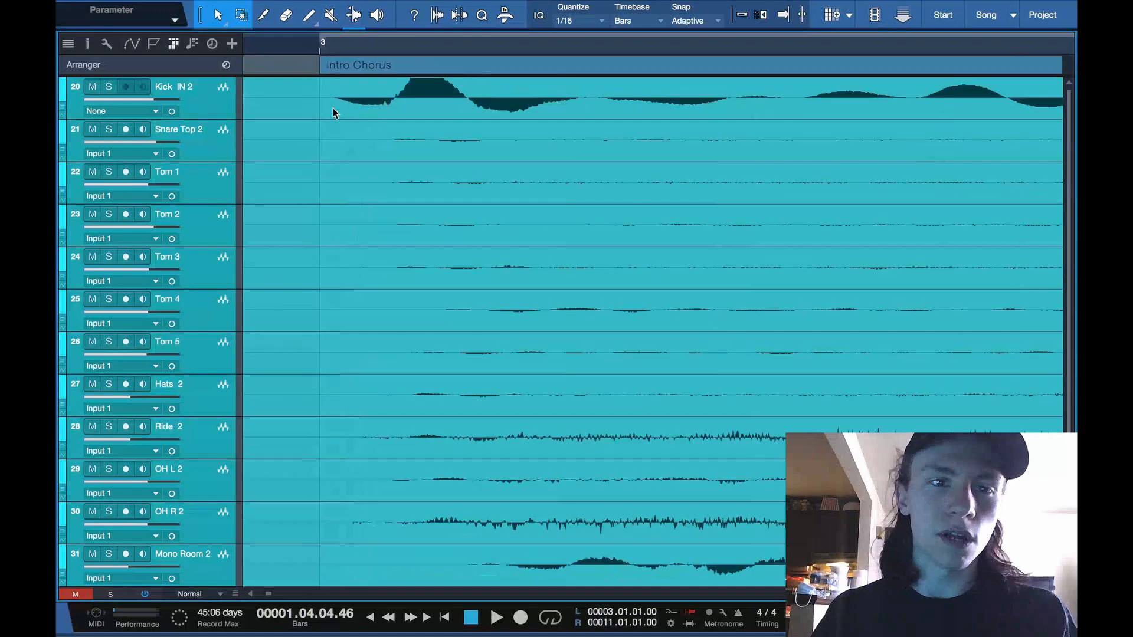
scroll(345, 113, down, 4)
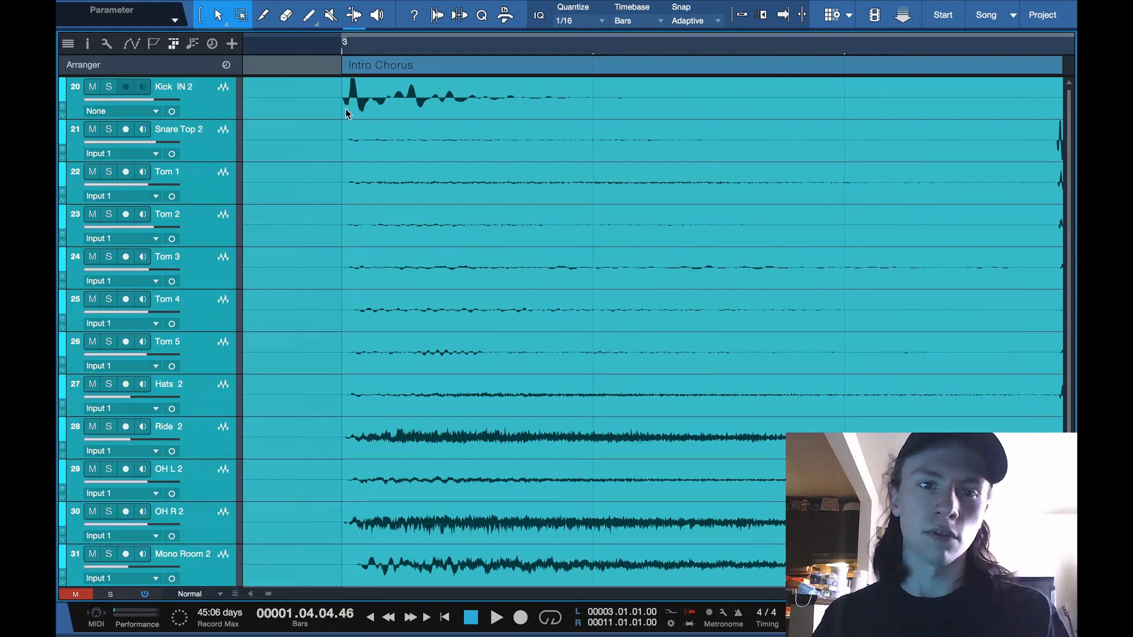
scroll(346, 115, up, 3)
scroll(346, 115, up, 6)
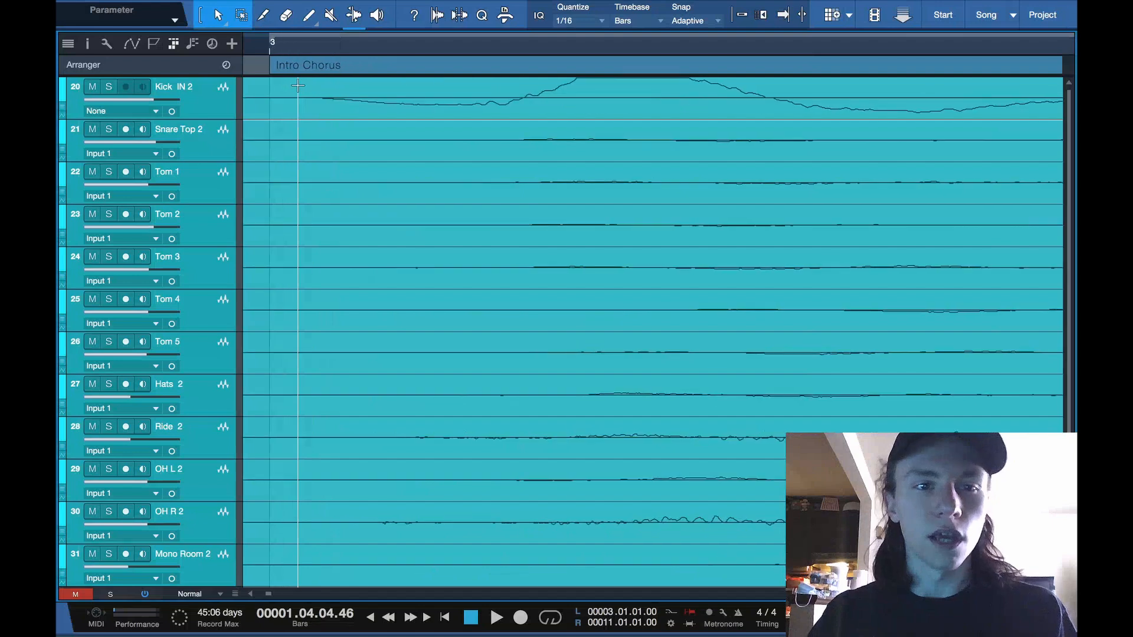
click(403, 85)
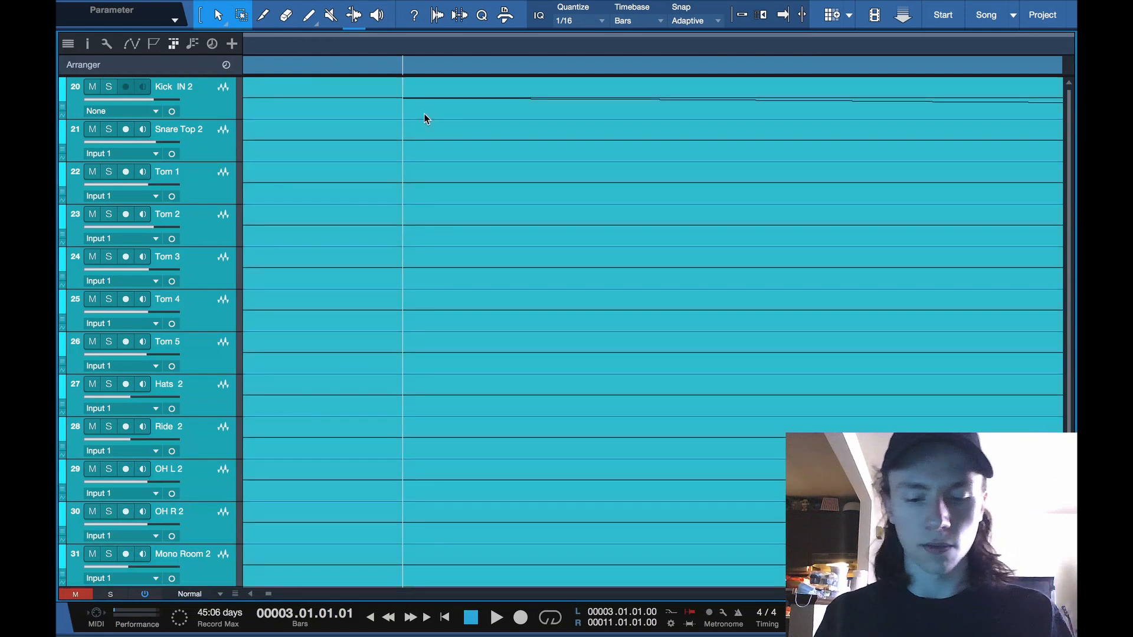
key(alt+x)
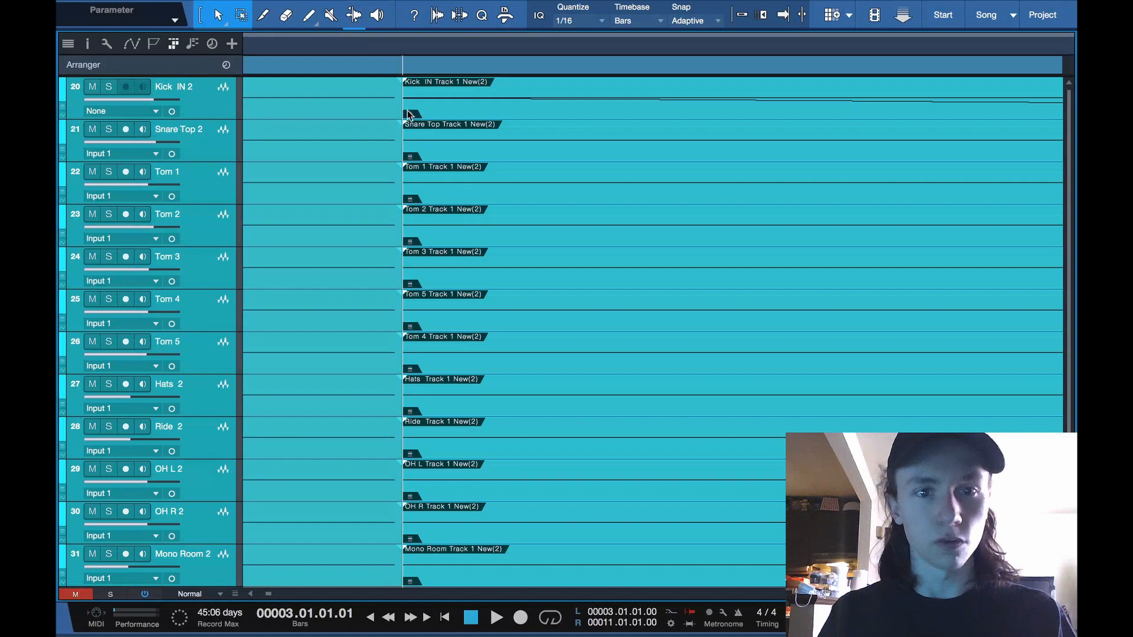
Delete the grouped drum events before the split at the first kick hit and save the song.
click(377, 110)
key(Delete)
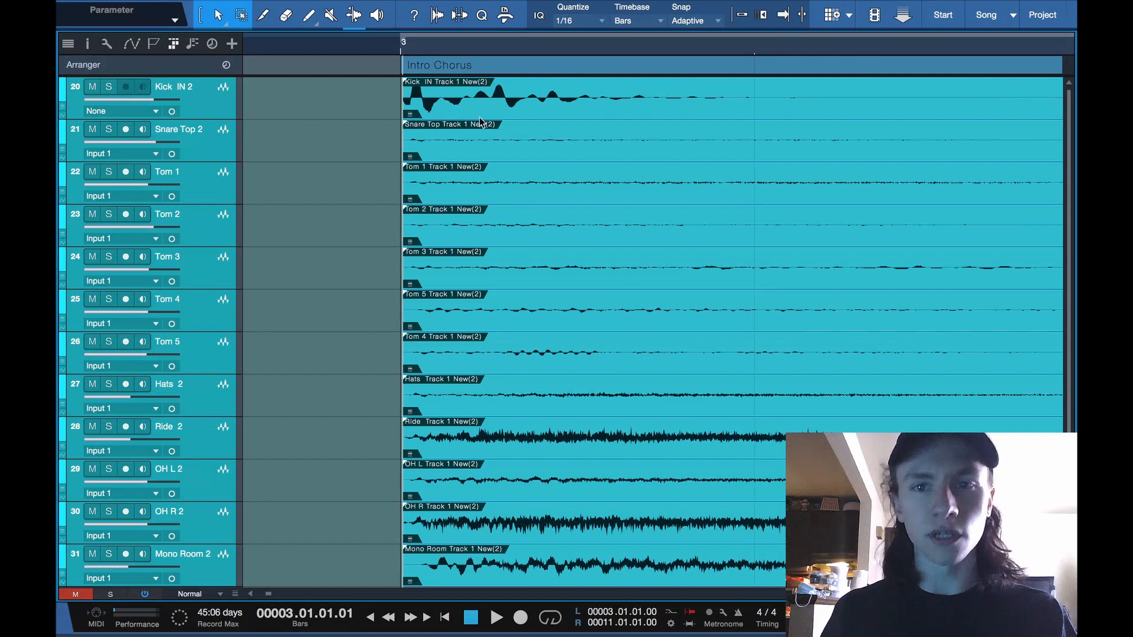
key(super+s)
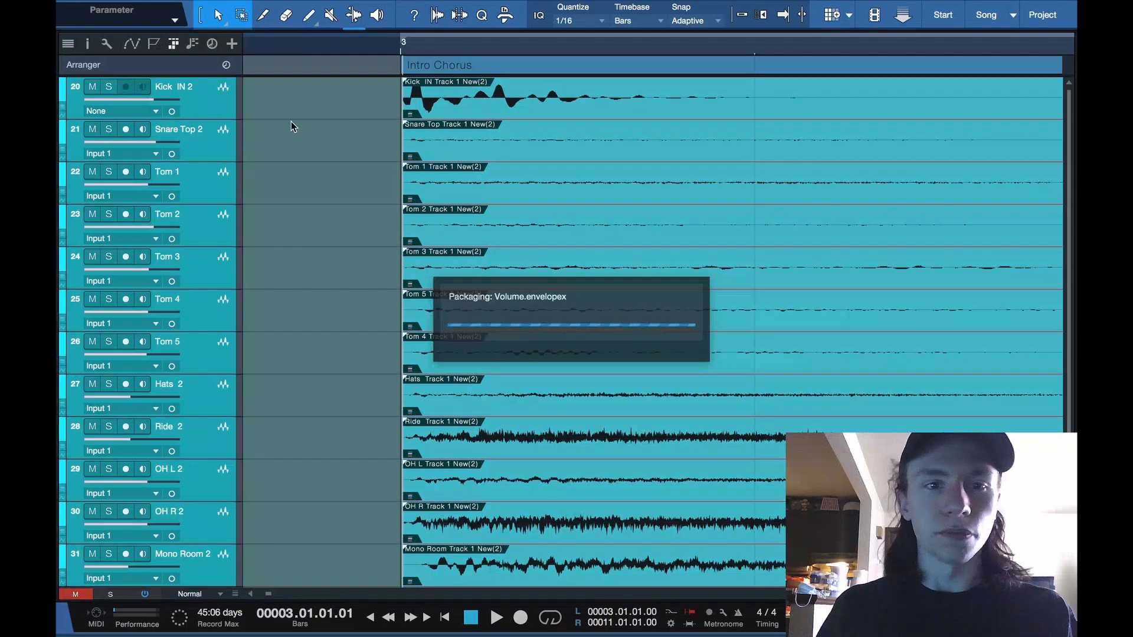
Turn snap on, try moving the grouped drum events to the start of bar 3, and undo the move.
scroll(420, 121, up, 5)
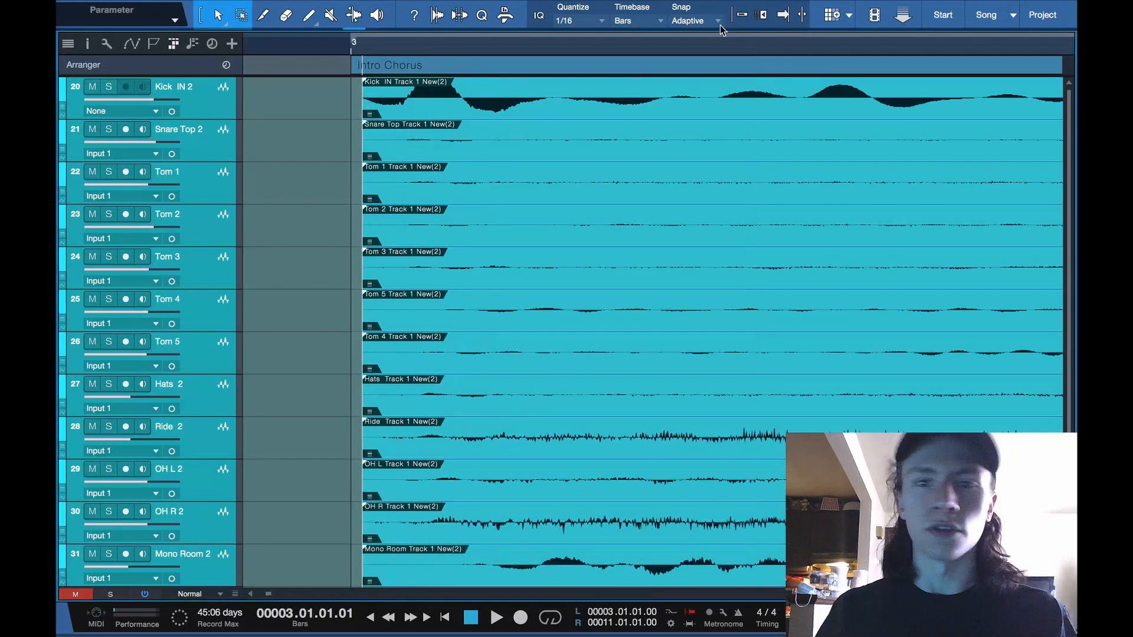
click(743, 19)
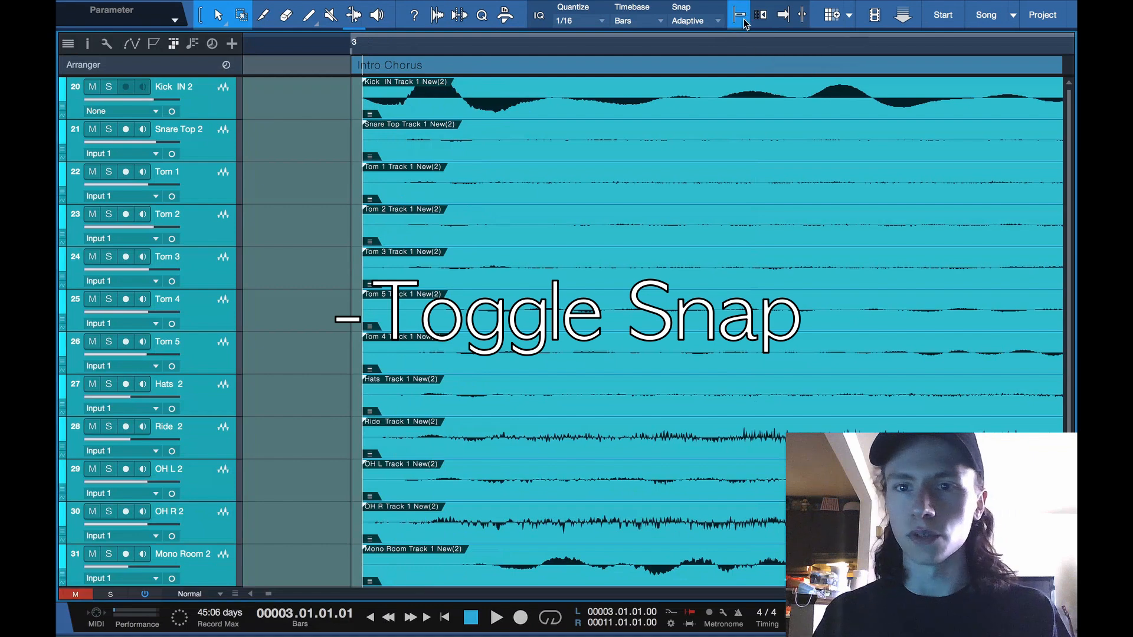
click(743, 23)
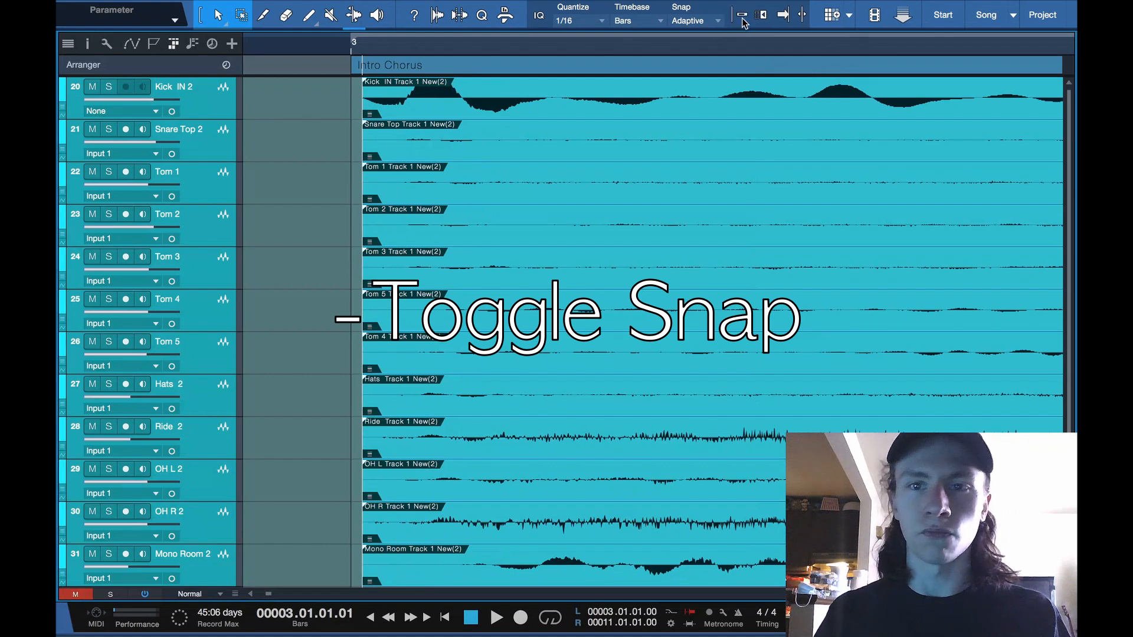
click(743, 23)
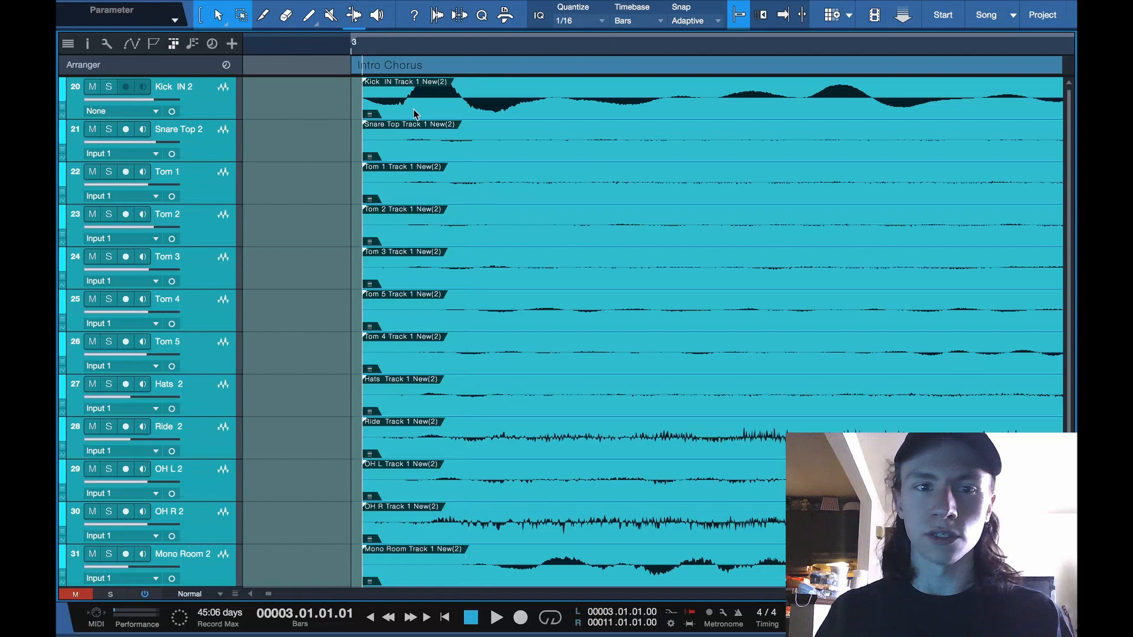
drag(415, 110, 399, 111)
scroll(387, 108, up, 3)
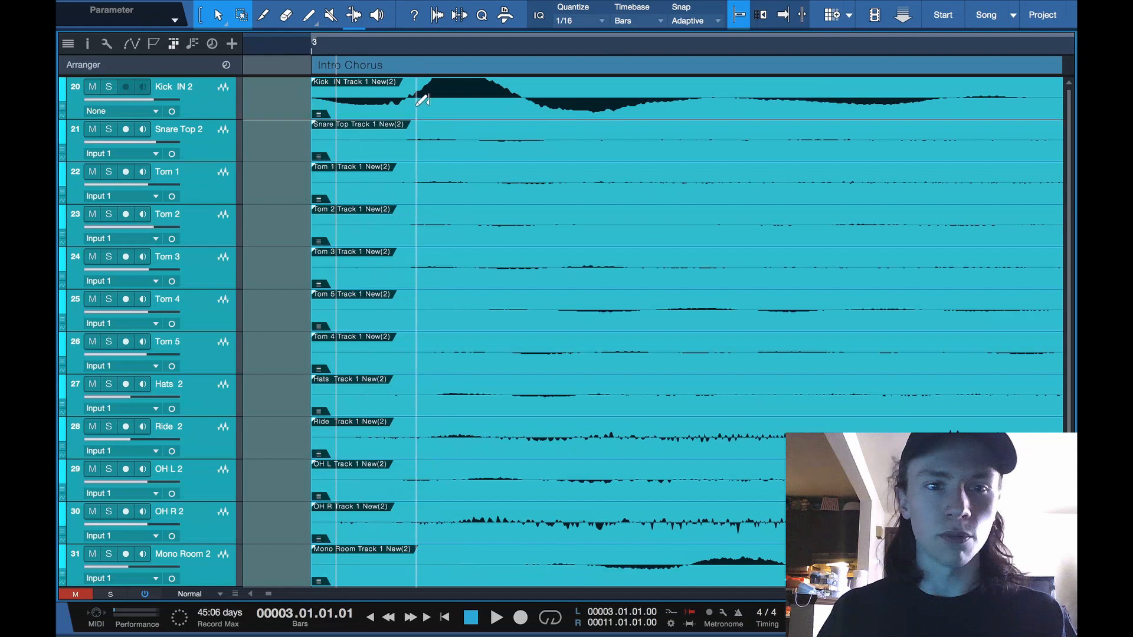
key(ctrl+z)
Turn snap off, try moving the grouped drum events freely earlier, and undo the move.
key(n)
mouse_move(466, 114)
mouse_down()
mouse_move(433, 115)
mouse_move(457, 121)
mouse_up()
key(ctrl+z)
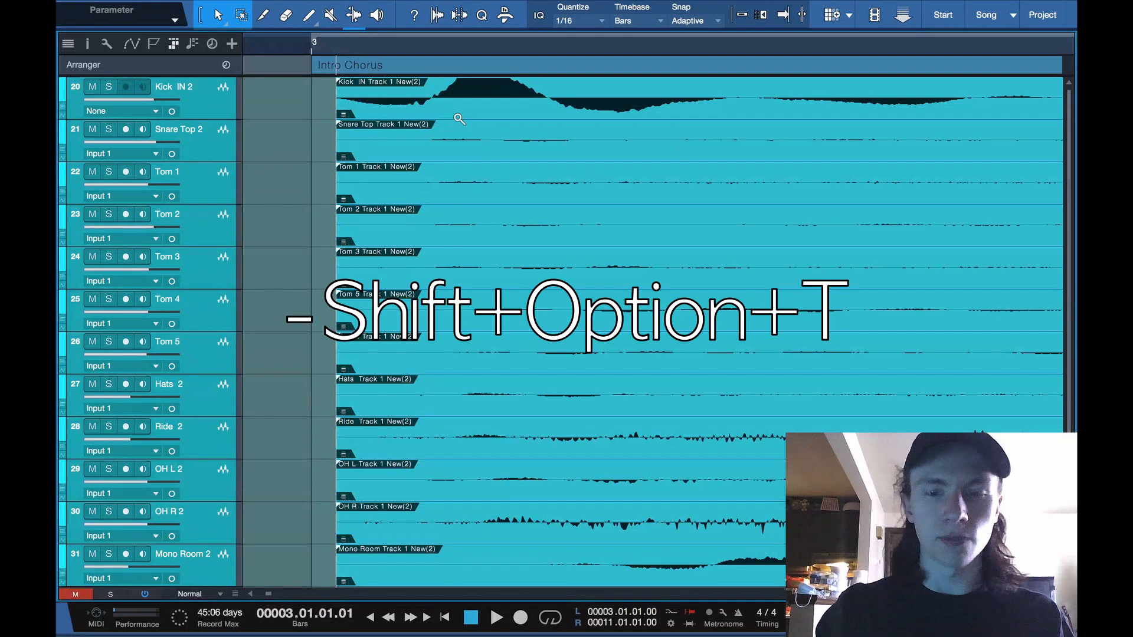
Turn snap on and move the grouped drum events so they start exactly on the bar 3 grid line.
key(shift+alt+t)
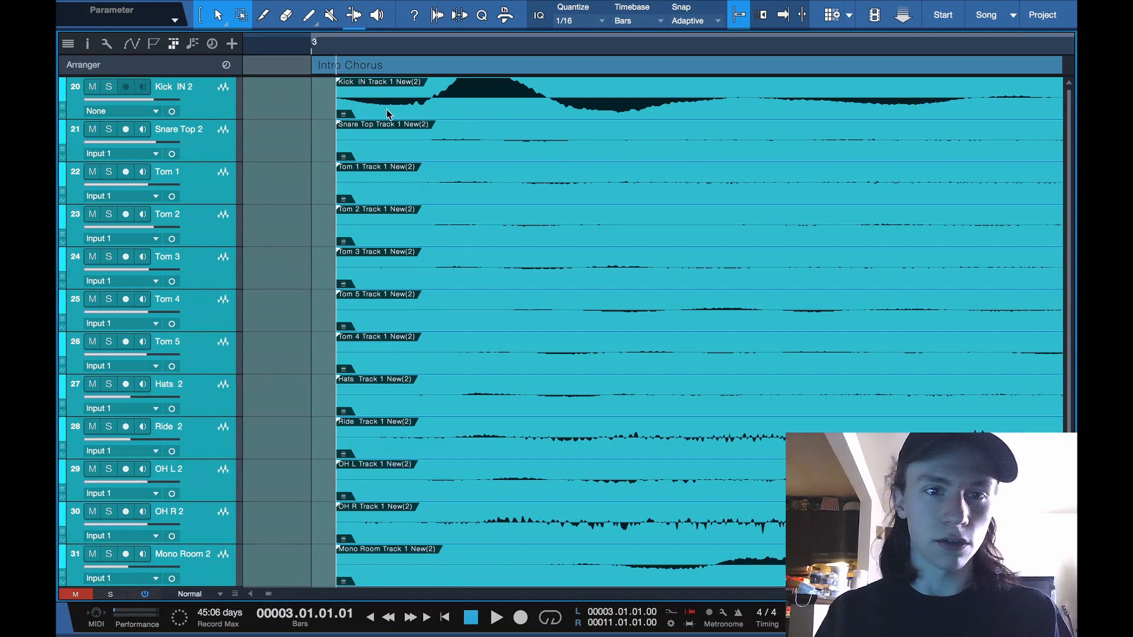
drag(387, 113, 361, 114)
scroll(361, 113, down, 10)
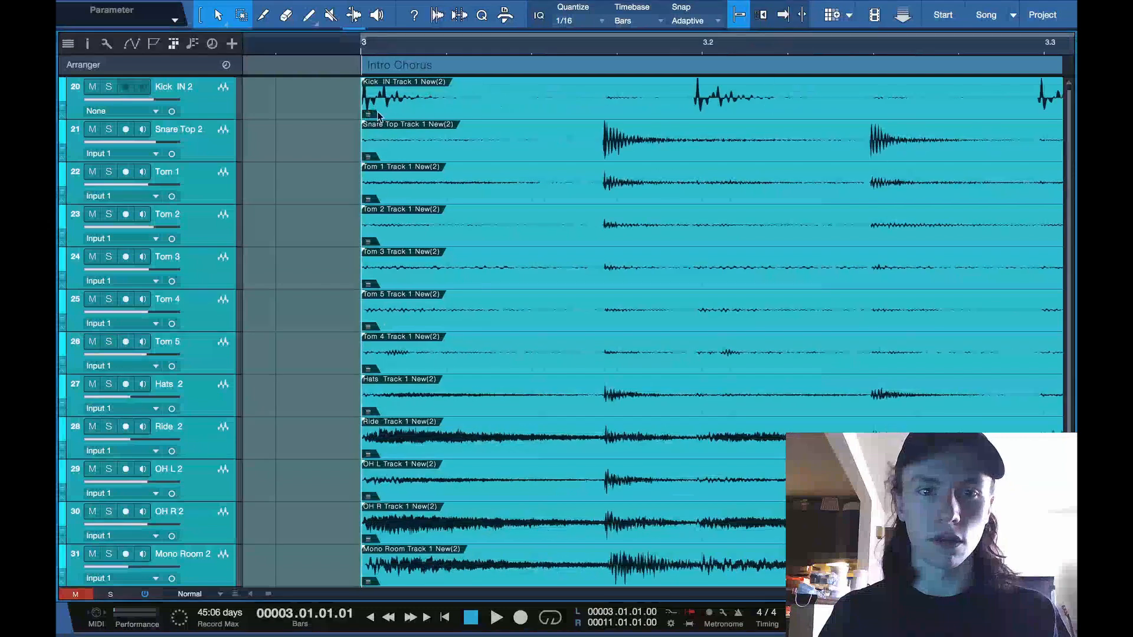
Look over the Intro Chorus drums and play them from bar 2 with the metronome on to check their timing.
scroll(413, 114, down, 10)
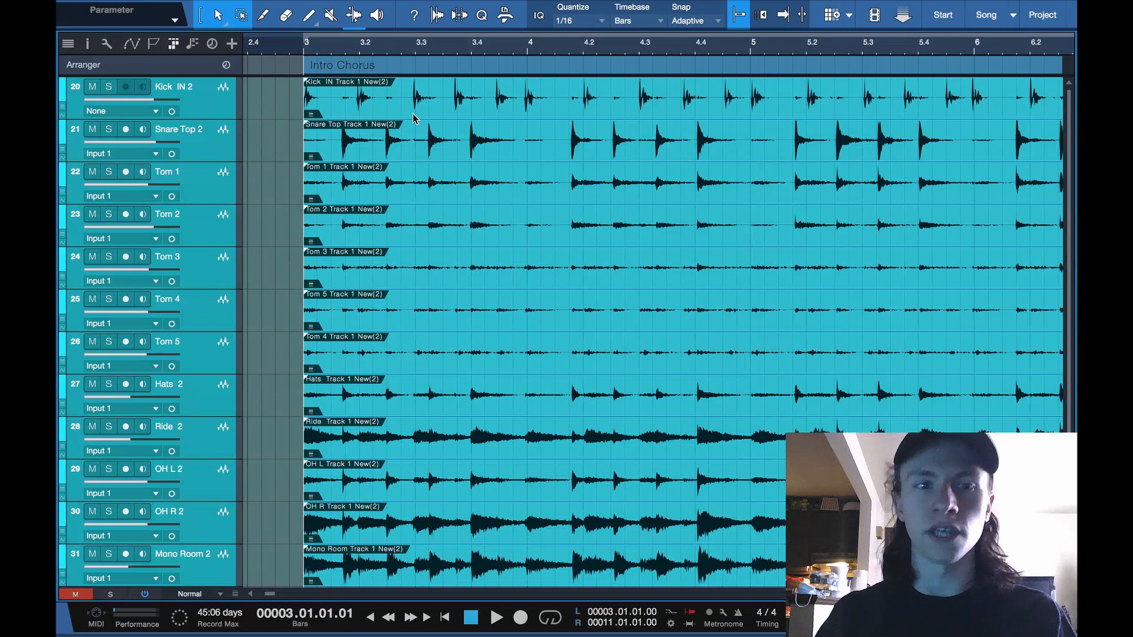
scroll(414, 118, down, 3)
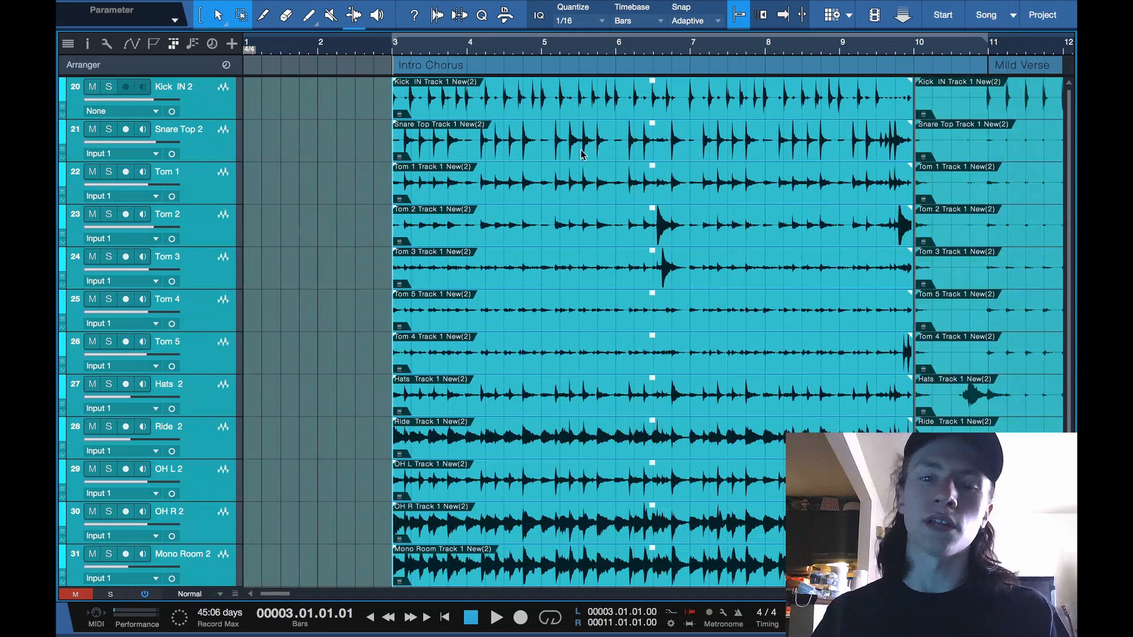
scroll(507, 125, up, 1)
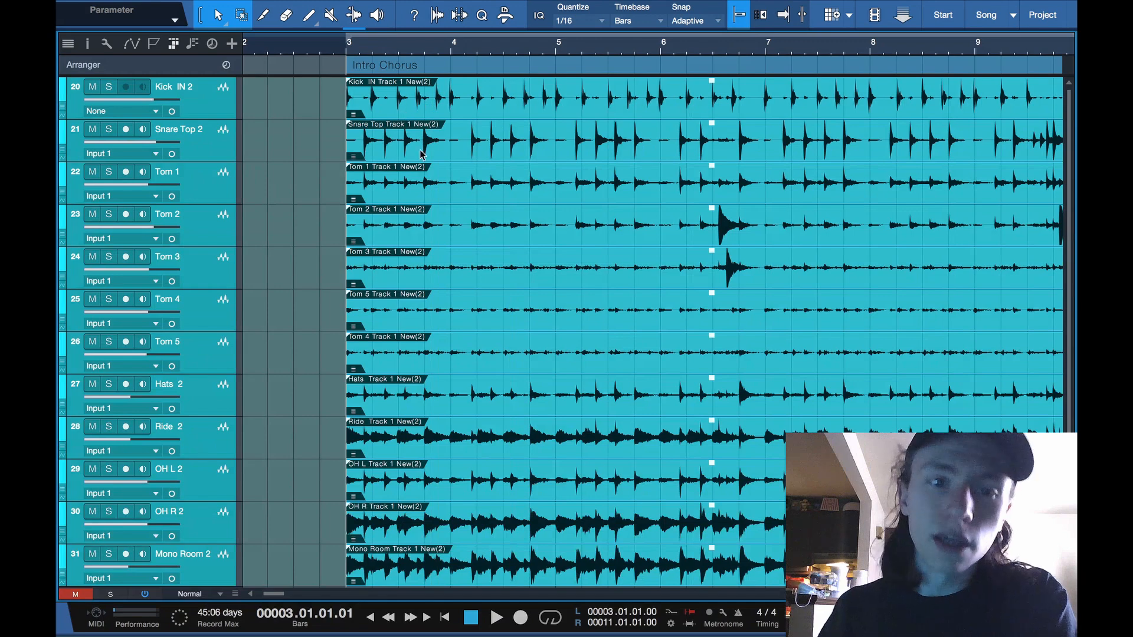
scroll(719, 295, right, 1)
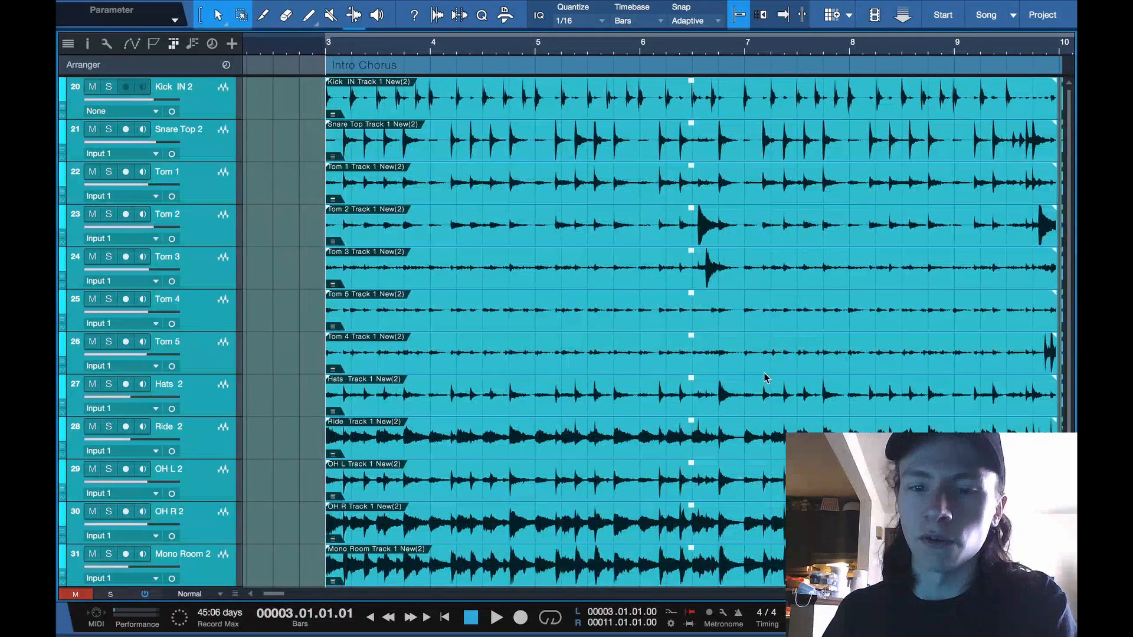
scroll(708, 412, up, 2)
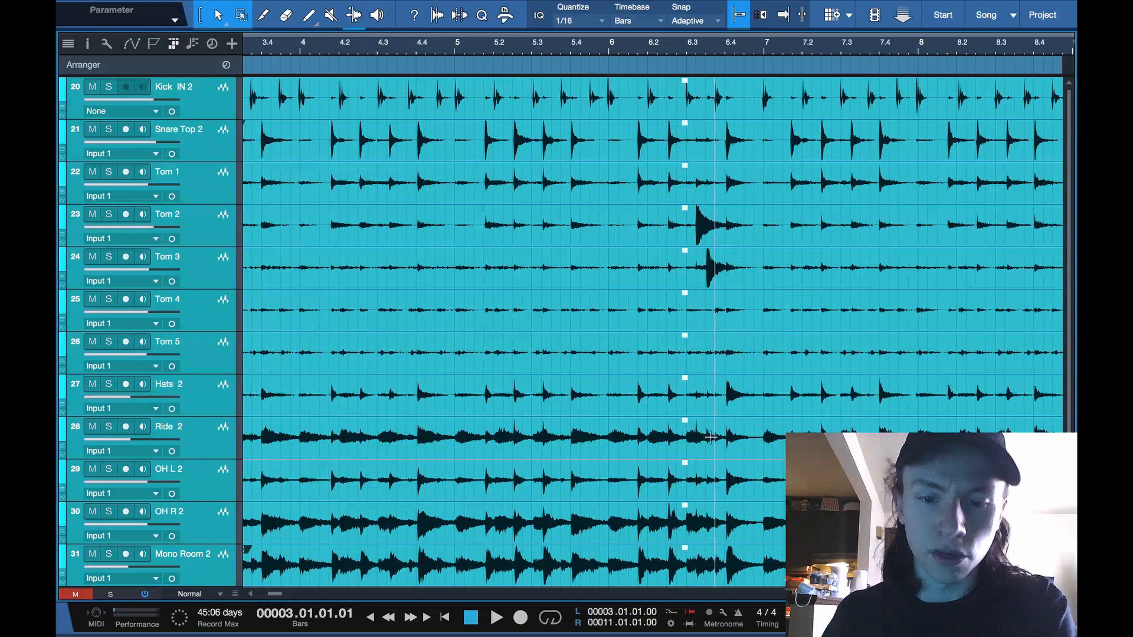
scroll(696, 437, down, 2)
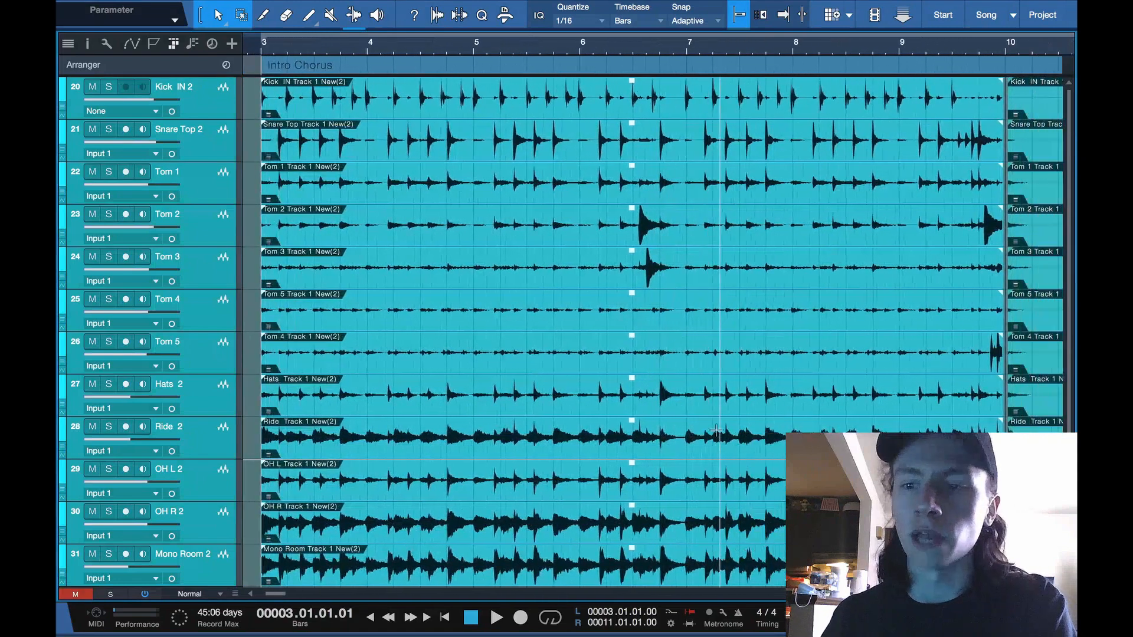
scroll(739, 437, left, 5)
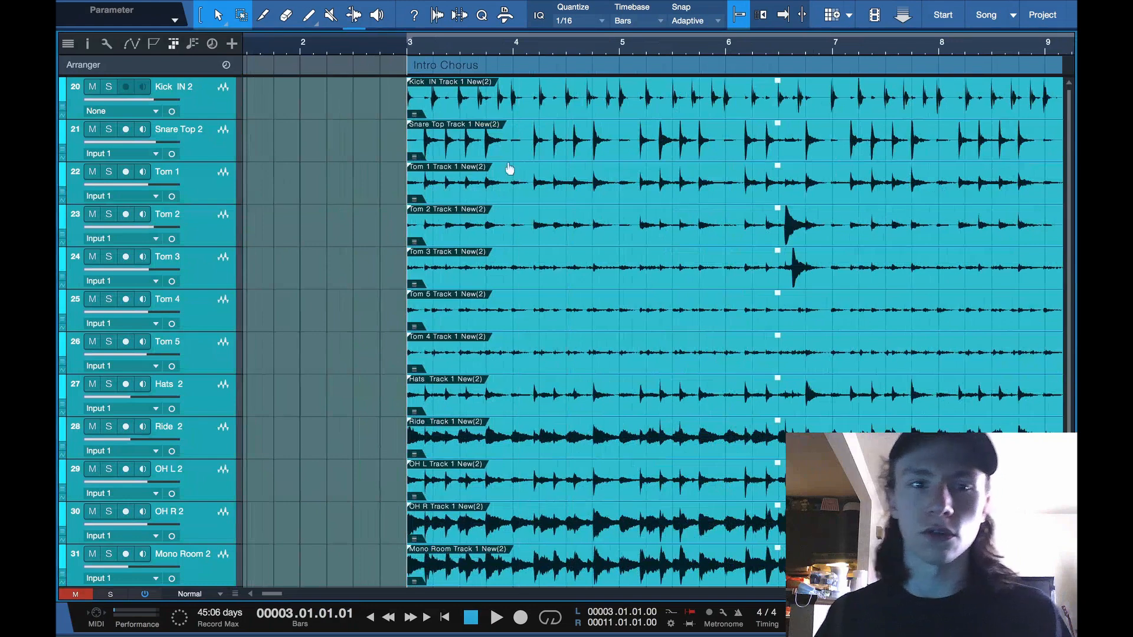
click(298, 51)
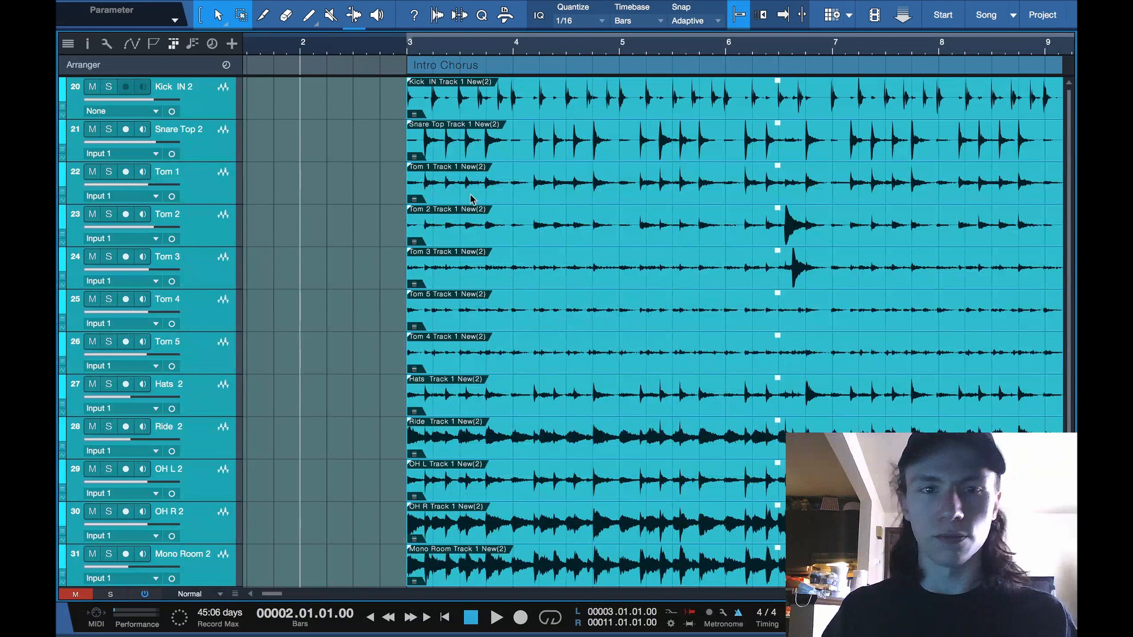
key(space)
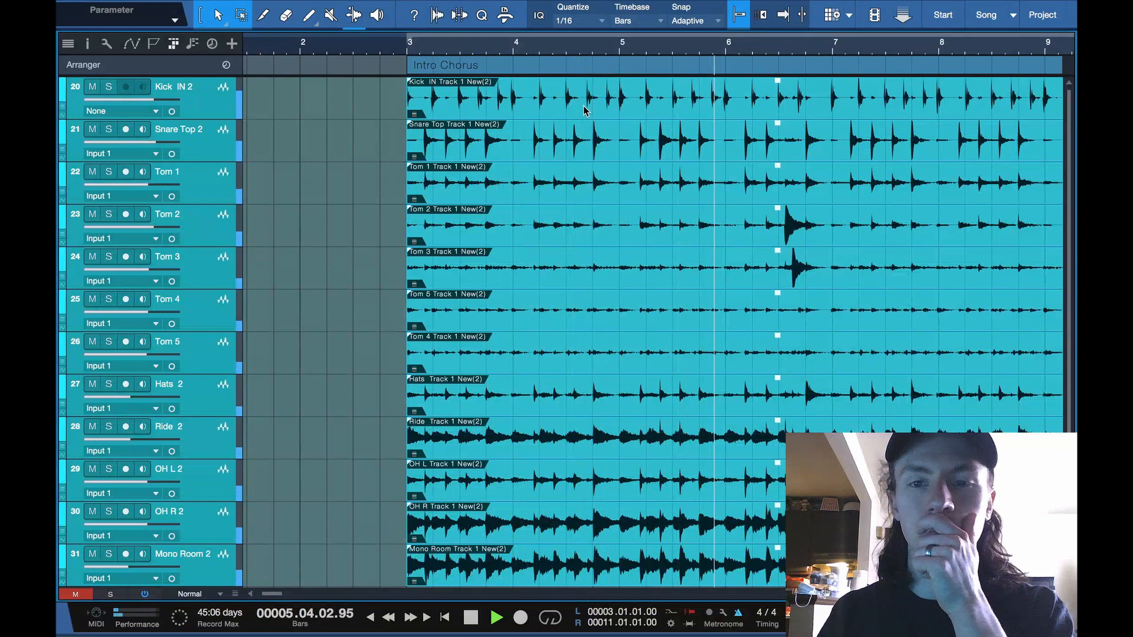
key(space)
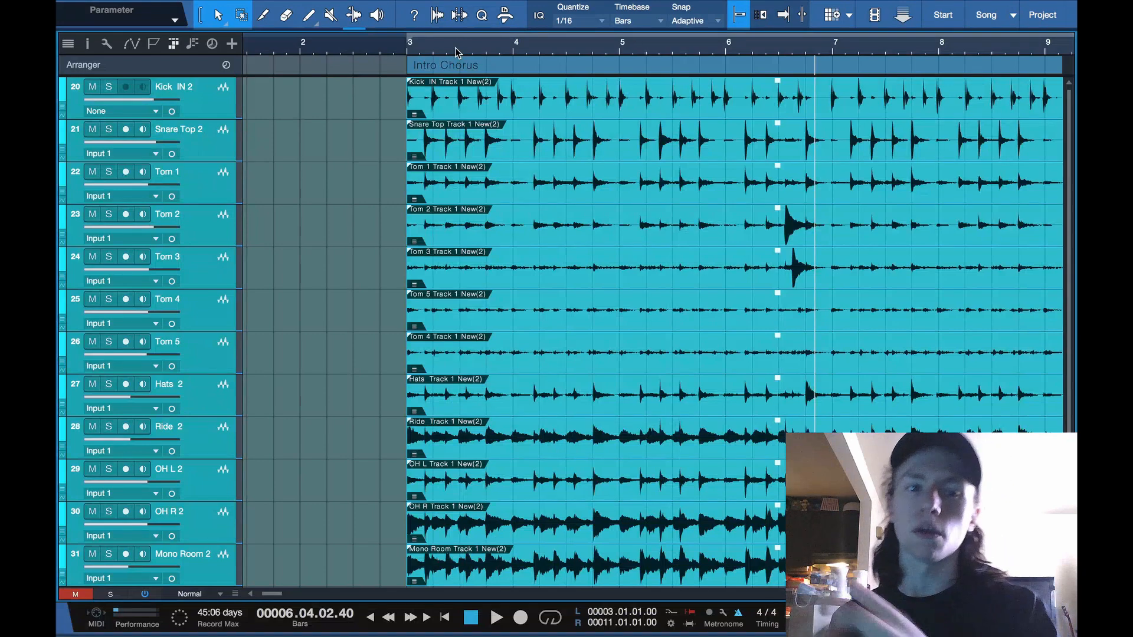
Select only the Kick IN 2 event, open Audio Bend and analyze the event's transients with Standard detection.
click(88, 43)
click(87, 43)
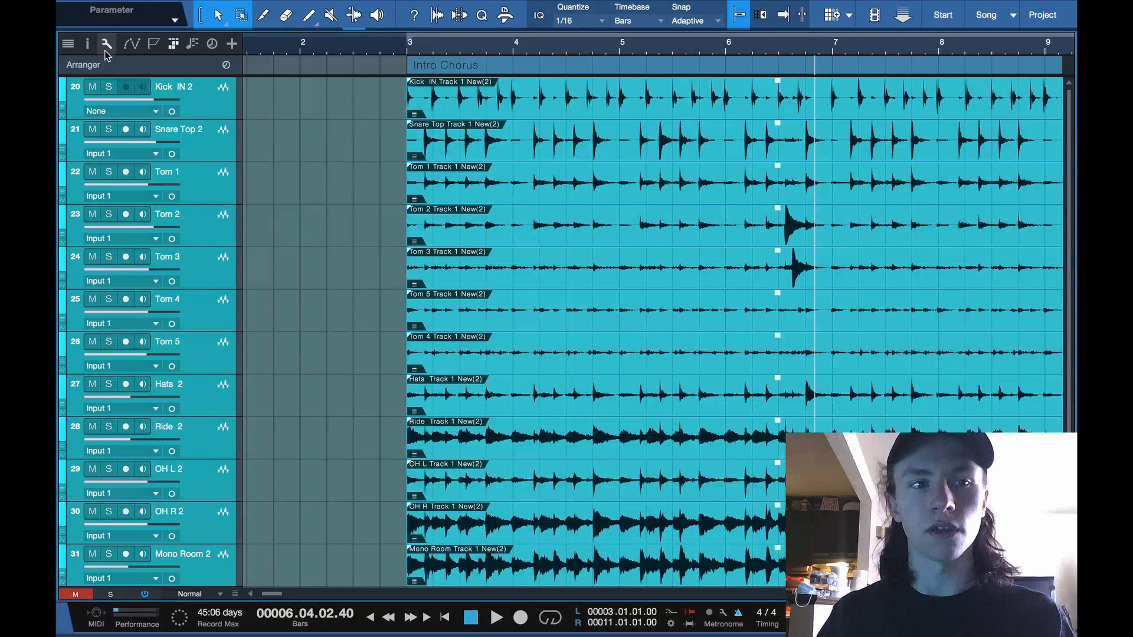
click(554, 171)
click(516, 107)
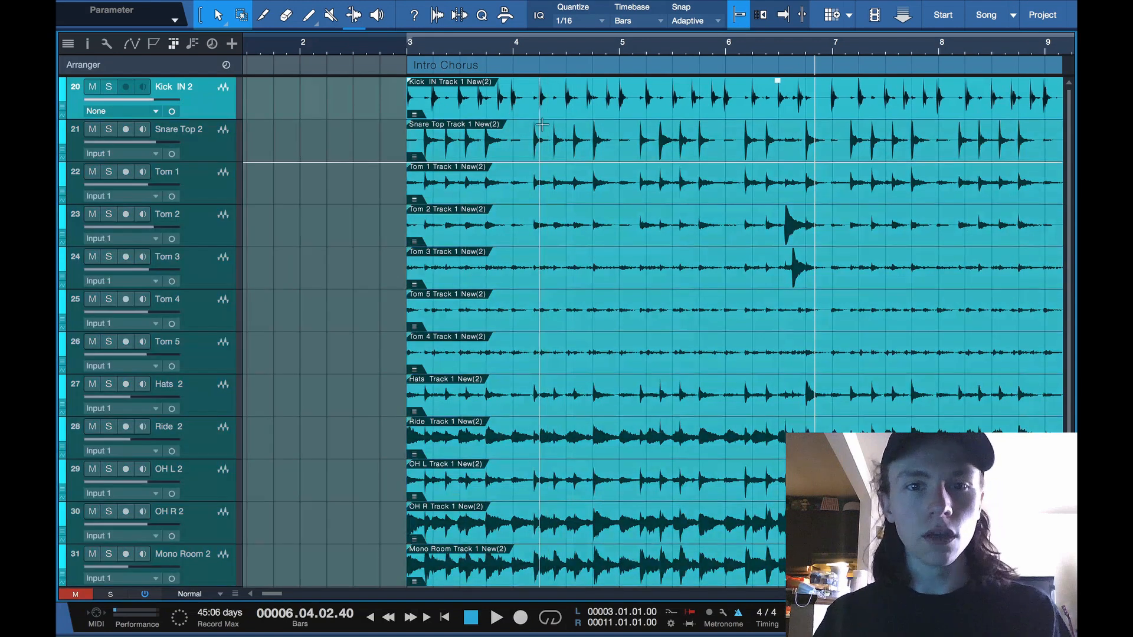
key(w)
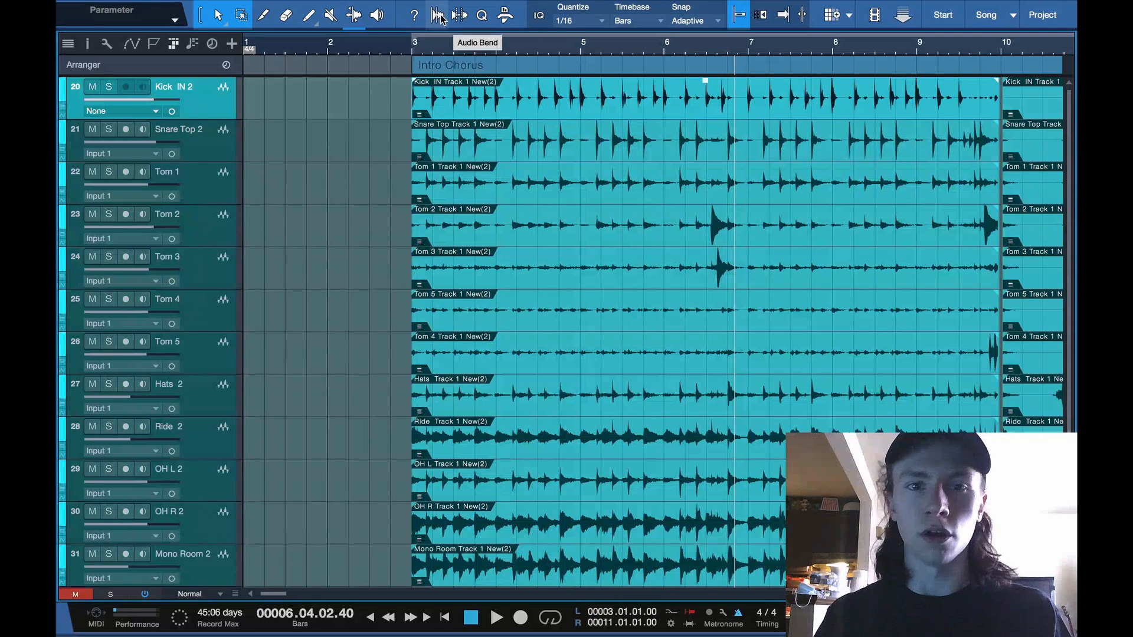
click(437, 16)
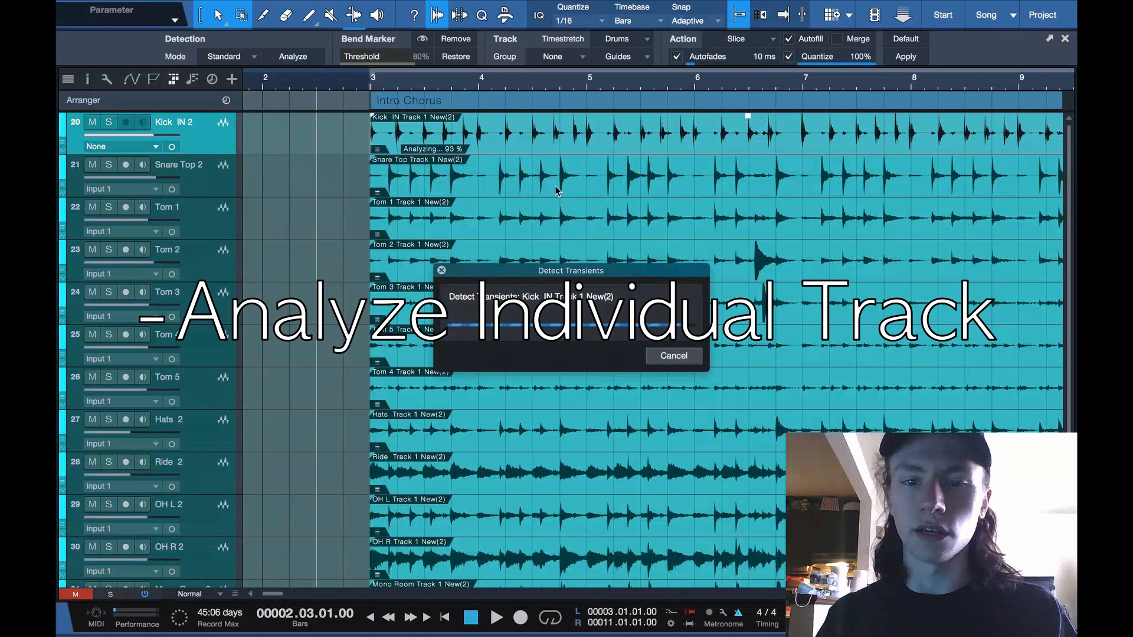
Select the bend markers on the first kick hit at bar 3 of the Kick IN 2 event and delete them.
scroll(366, 144, up, 10)
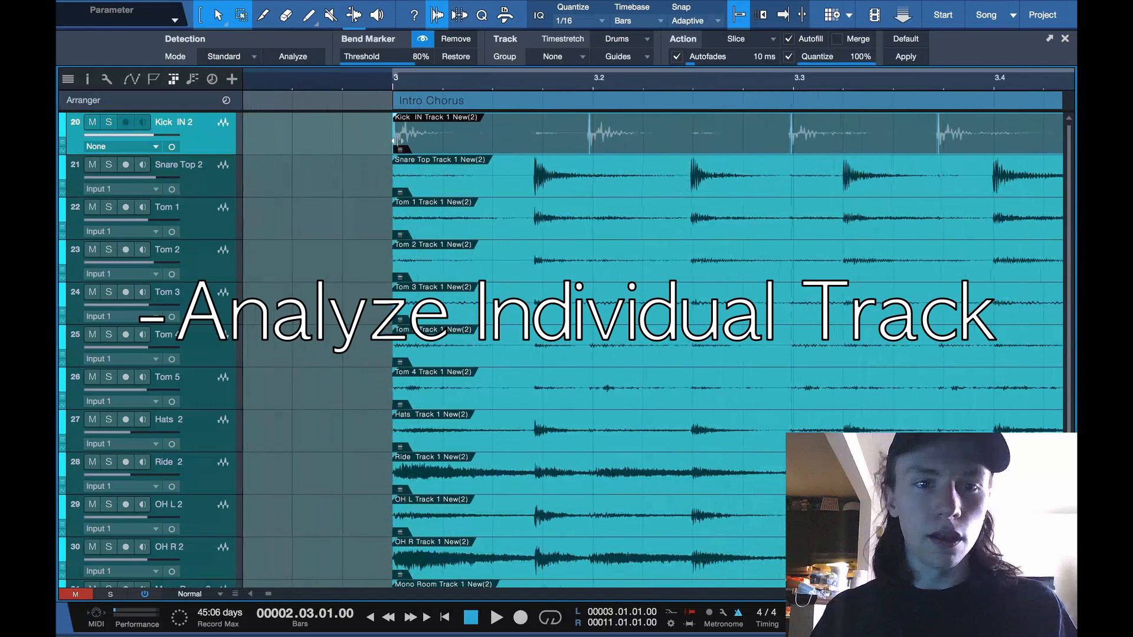
scroll(411, 143, up, 5)
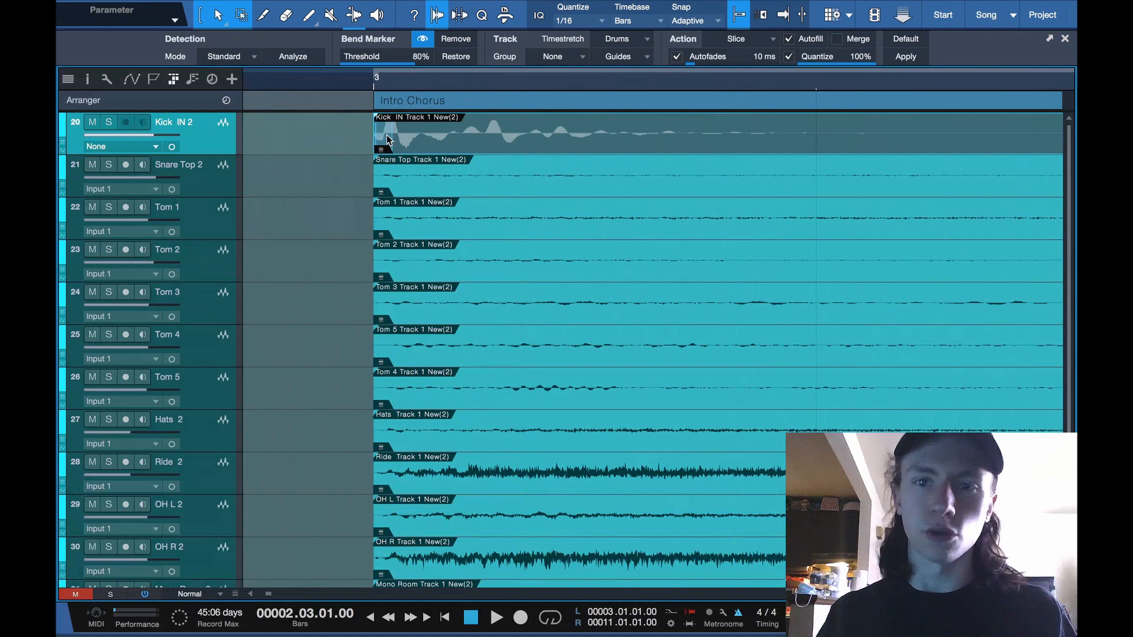
scroll(387, 136, up, 5)
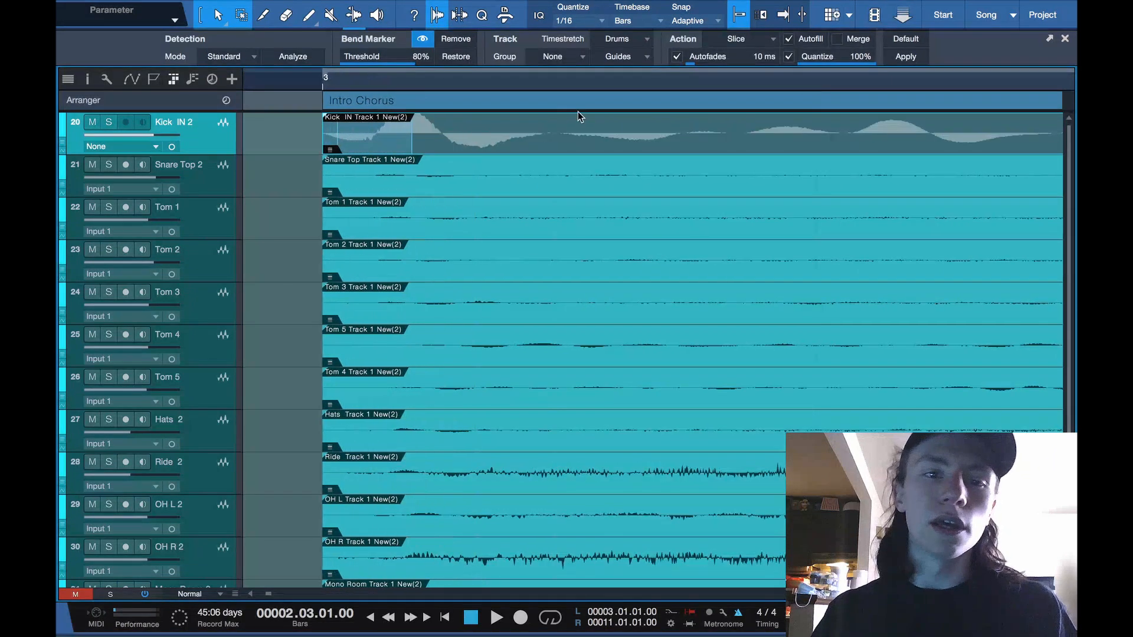
scroll(350, 146, down, 4)
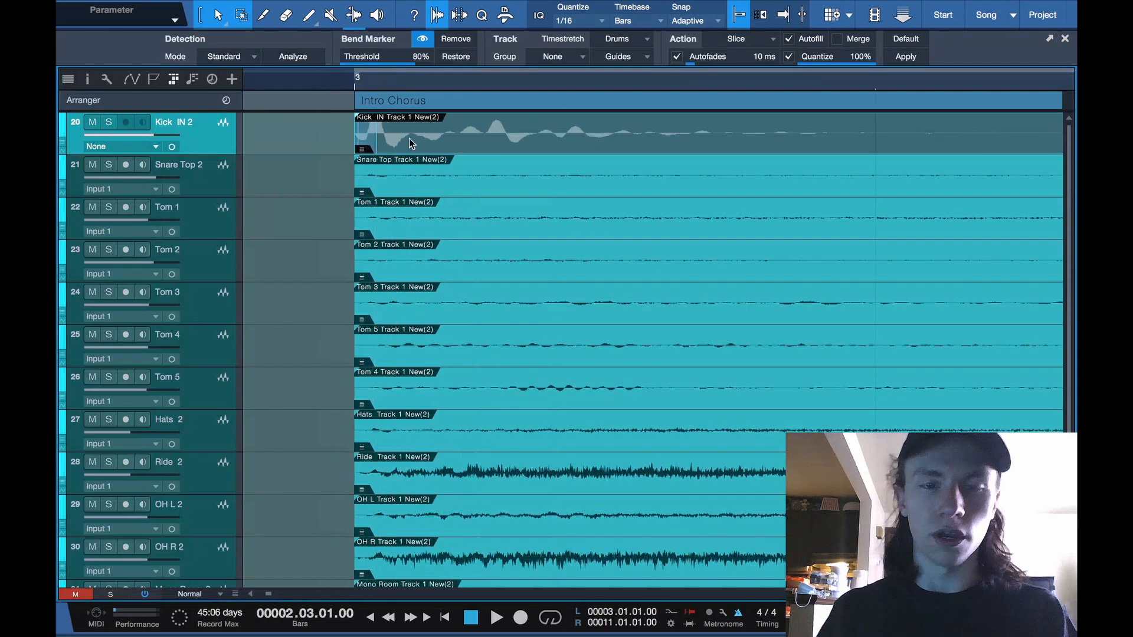
scroll(451, 131, up, 4)
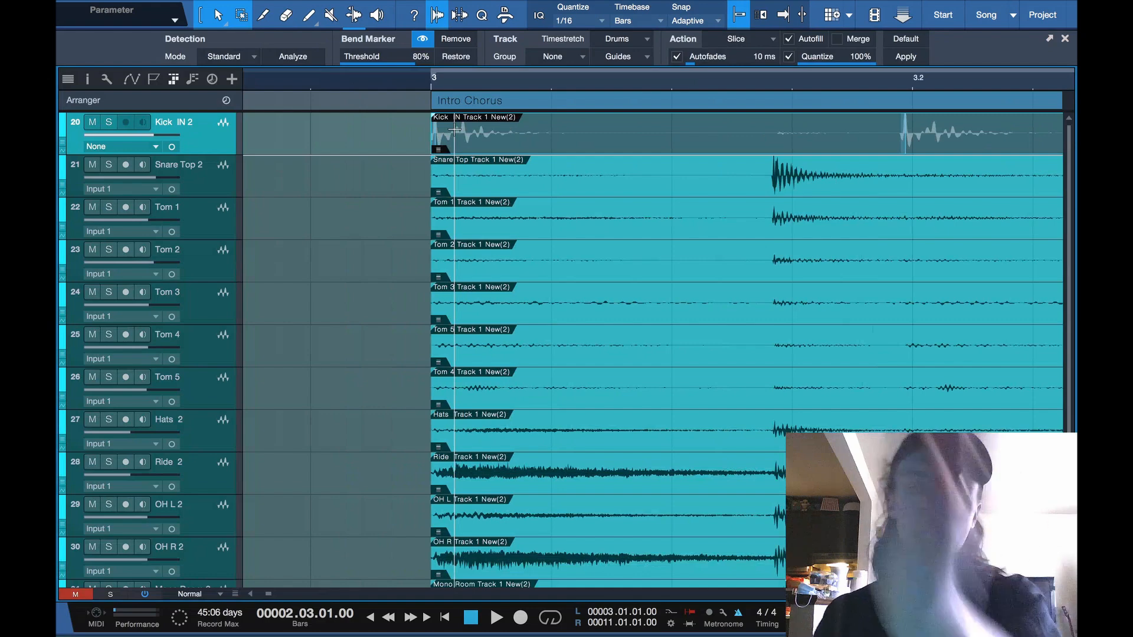
scroll(479, 131, up, 3)
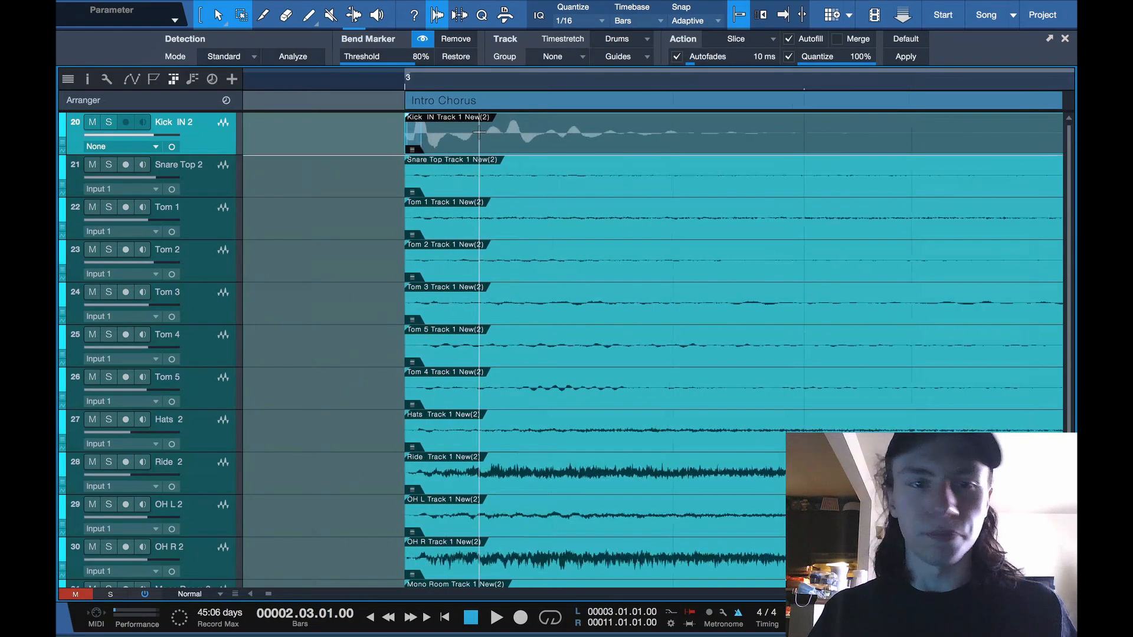
scroll(479, 131, up, 1)
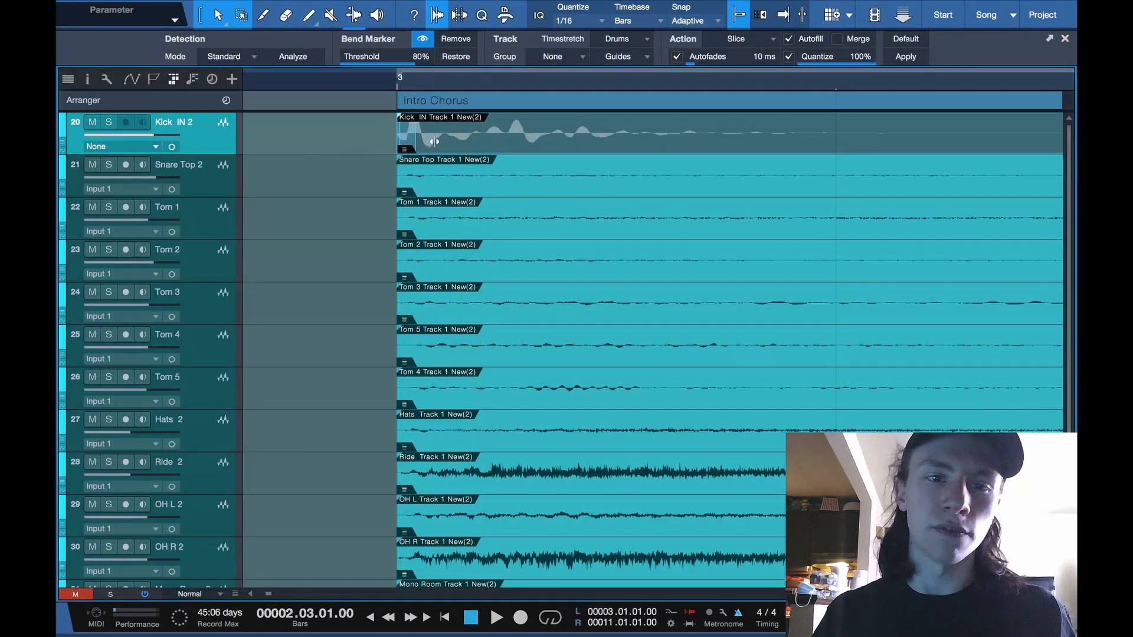
drag(447, 132, 374, 137)
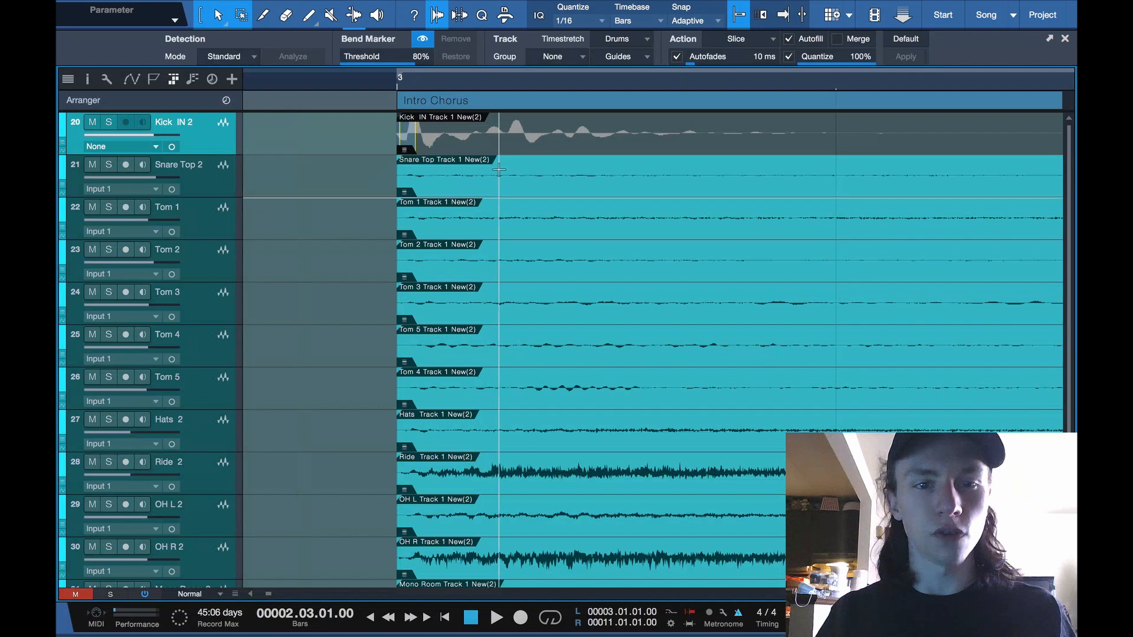
key(Delete)
Set the Bend Tool as the alternative tool for the Arrow tool.
scroll(580, 133, down, 5)
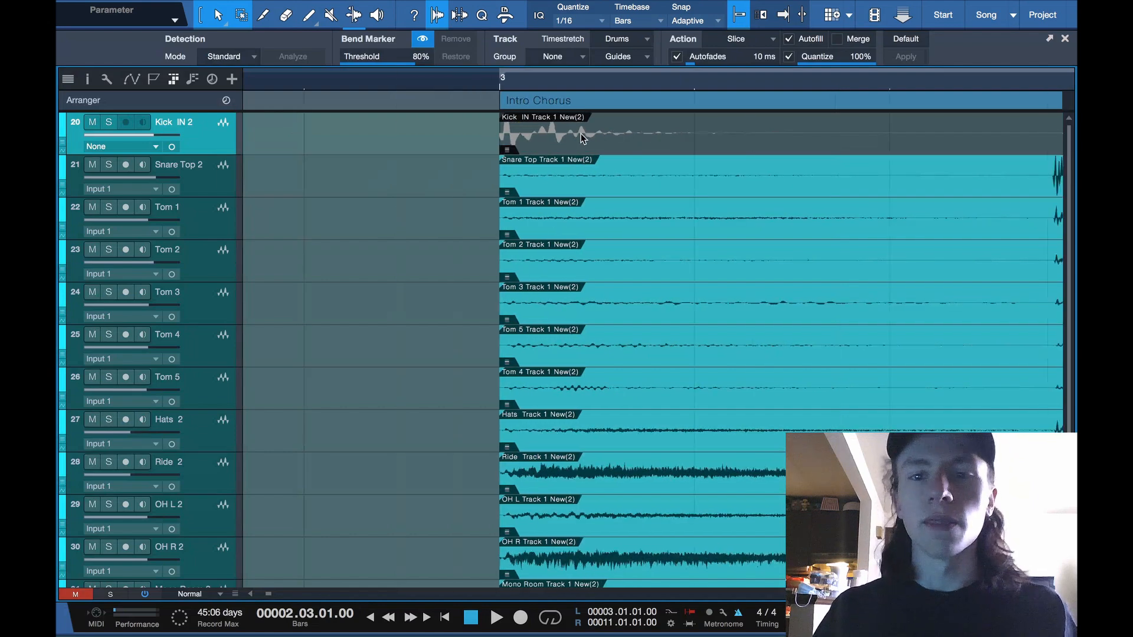
scroll(580, 133, right, 2)
scroll(580, 133, right, 3)
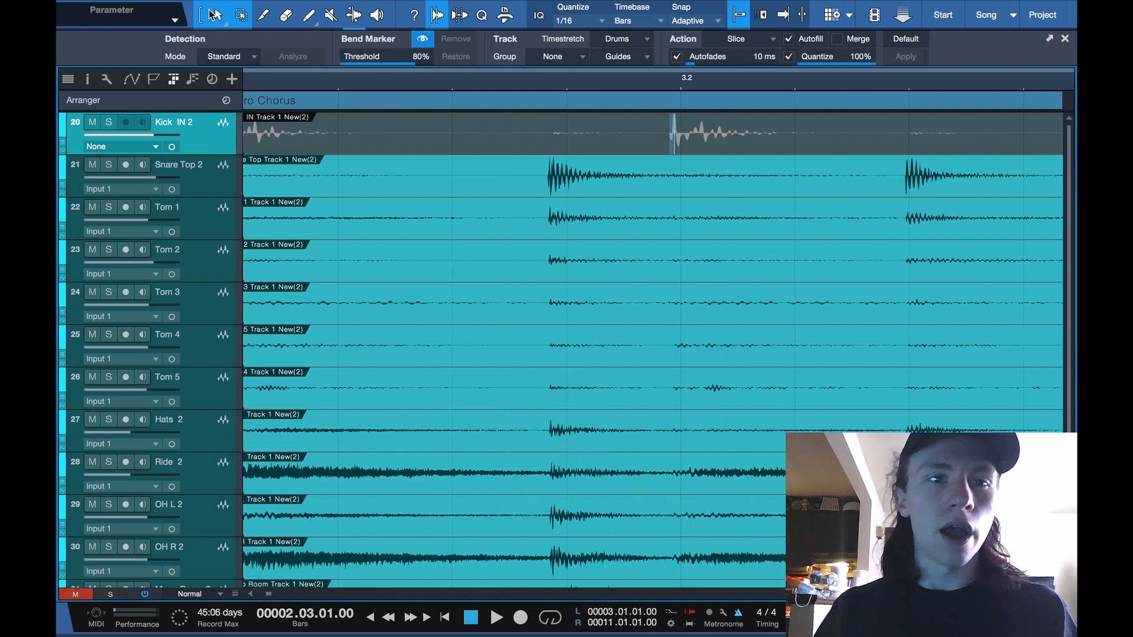
click(222, 22)
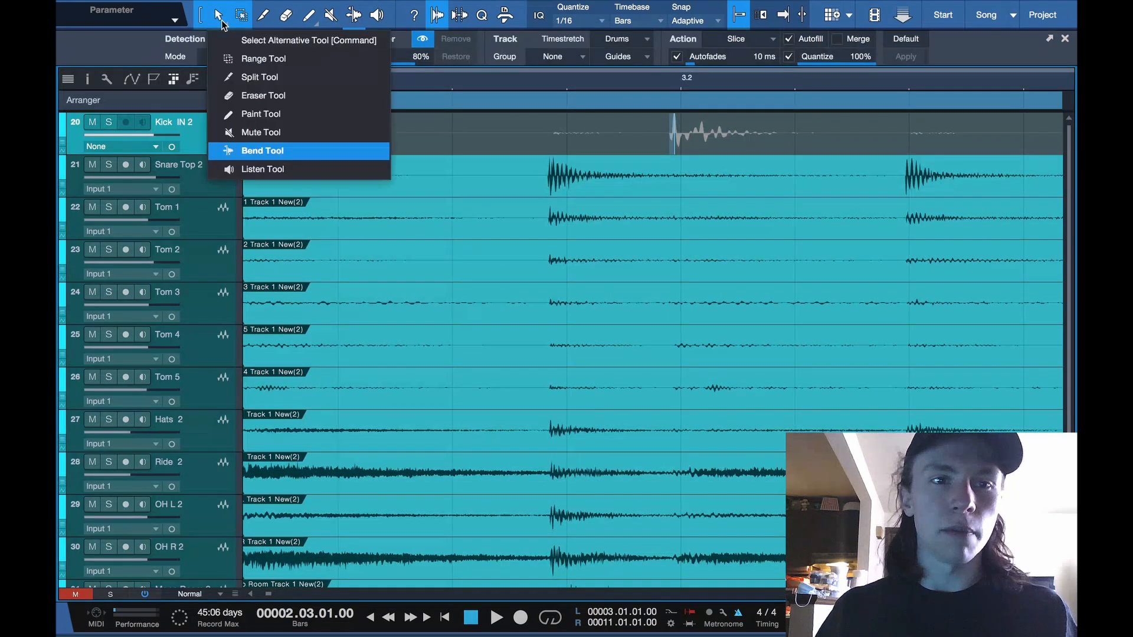
click(267, 153)
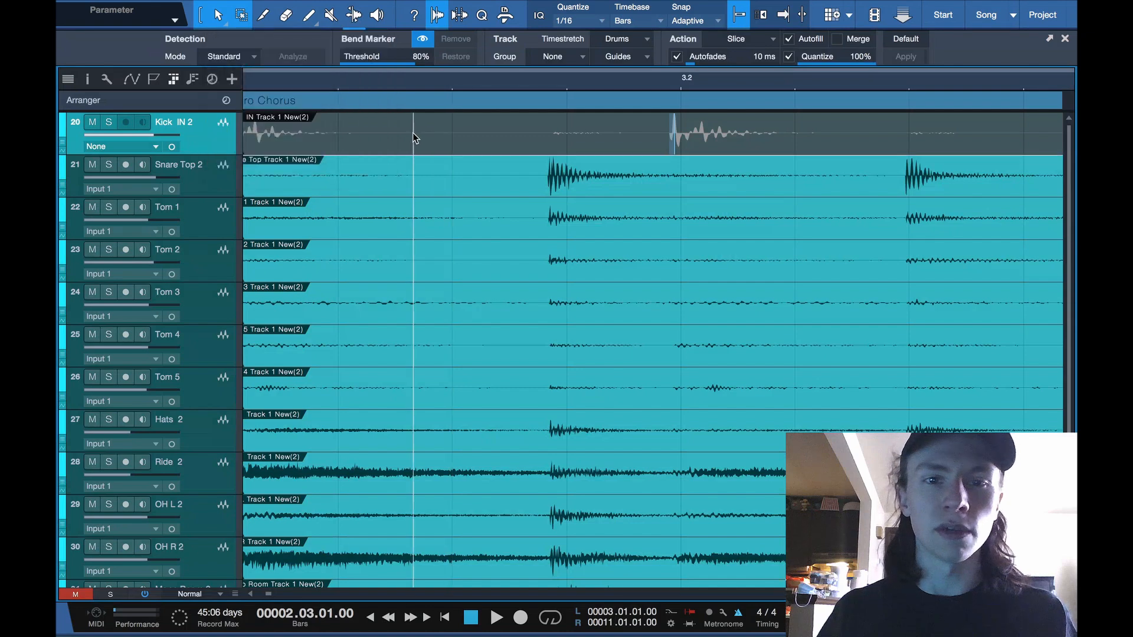
Examine the Kick IN 2 bend markers along the Intro Chorus from bar 3 to bar 9 for missed or misplaced transients.
scroll(440, 144, left, 1)
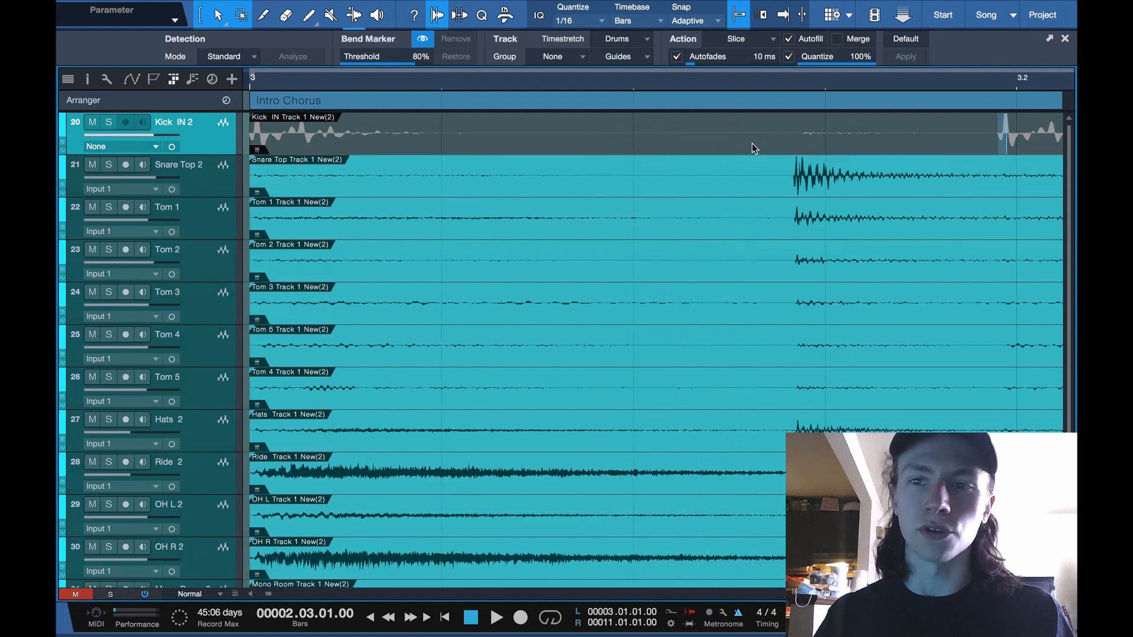
scroll(752, 143, right, 3)
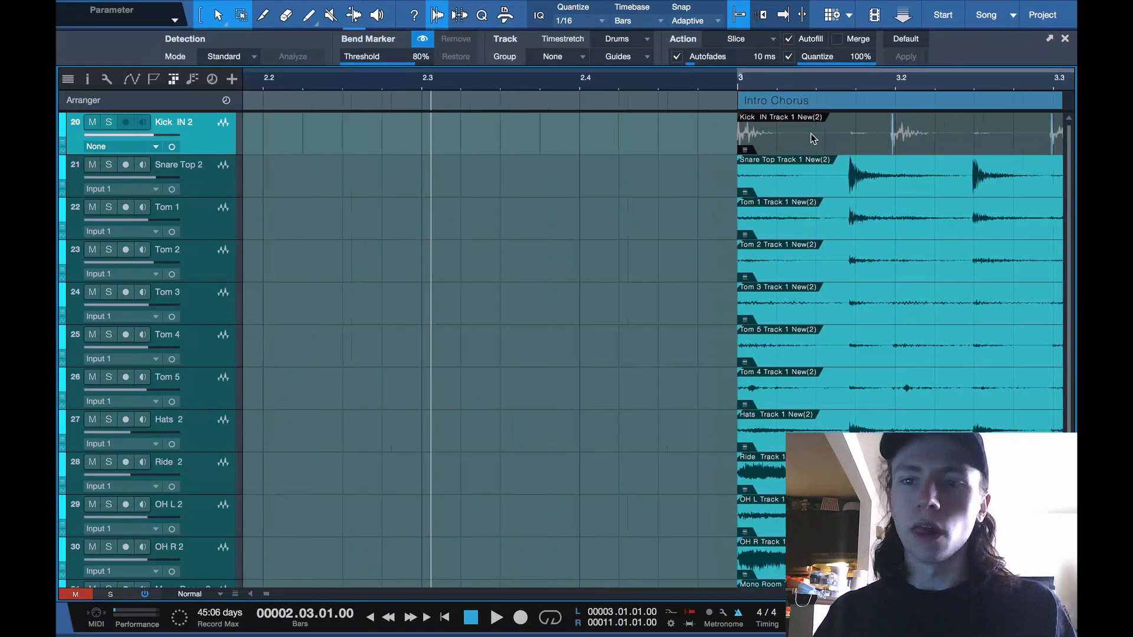
key(w)
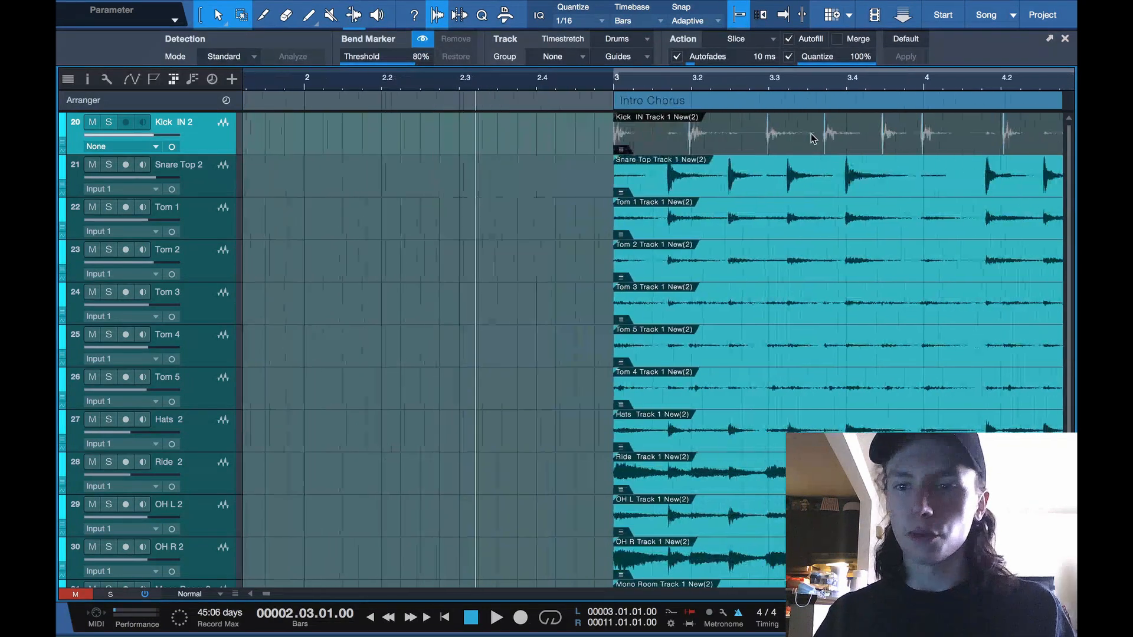
key(w)
key(w)
key(w)
scroll(751, 113, right, 6)
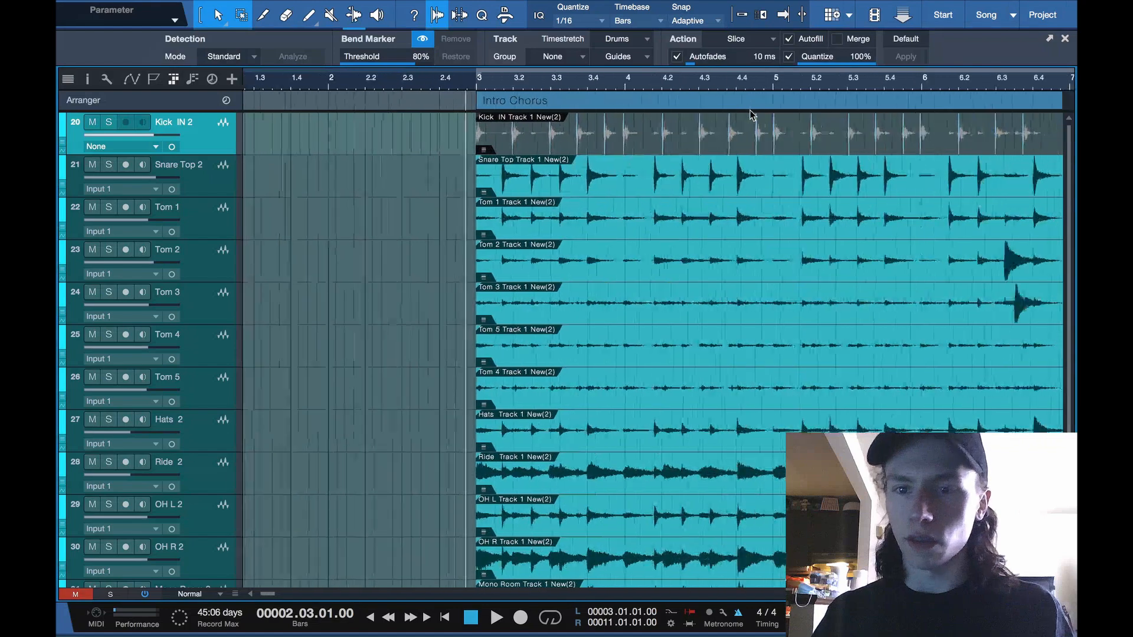
scroll(435, 139, up, 6)
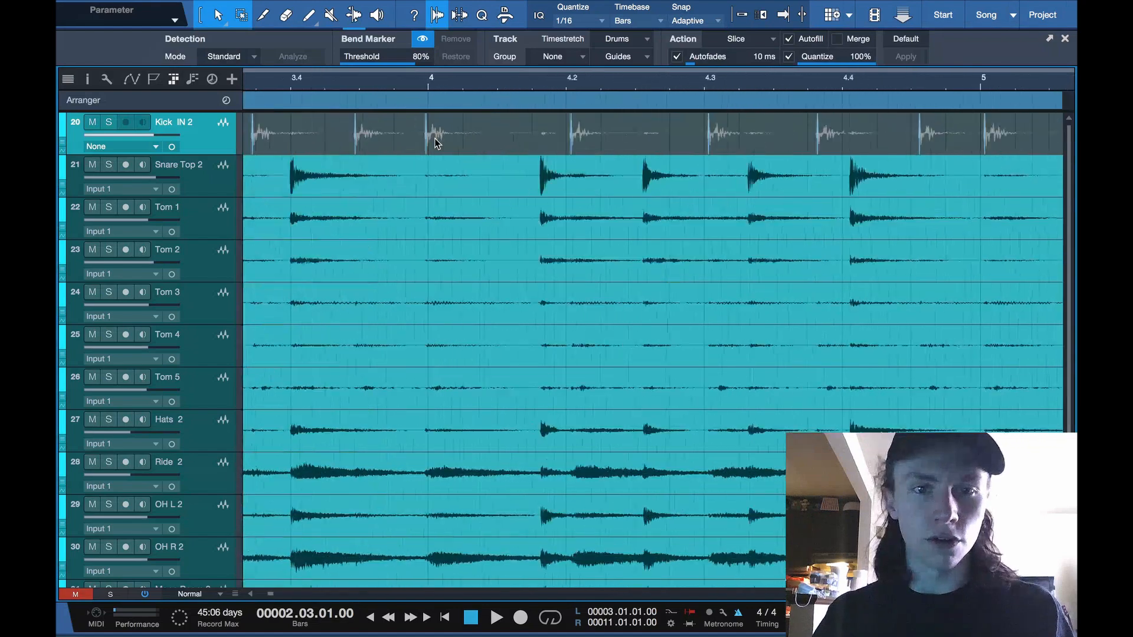
scroll(434, 139, down, 3)
scroll(435, 138, left, 3)
scroll(434, 144, left, 2)
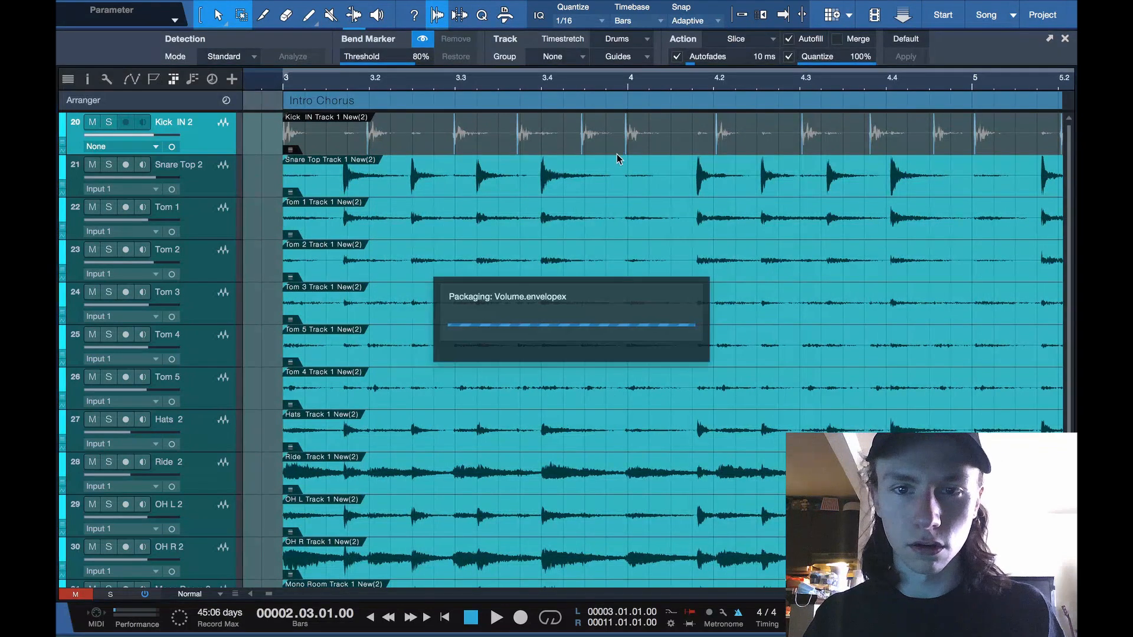
scroll(626, 153, right, 10)
scroll(627, 152, right, 15)
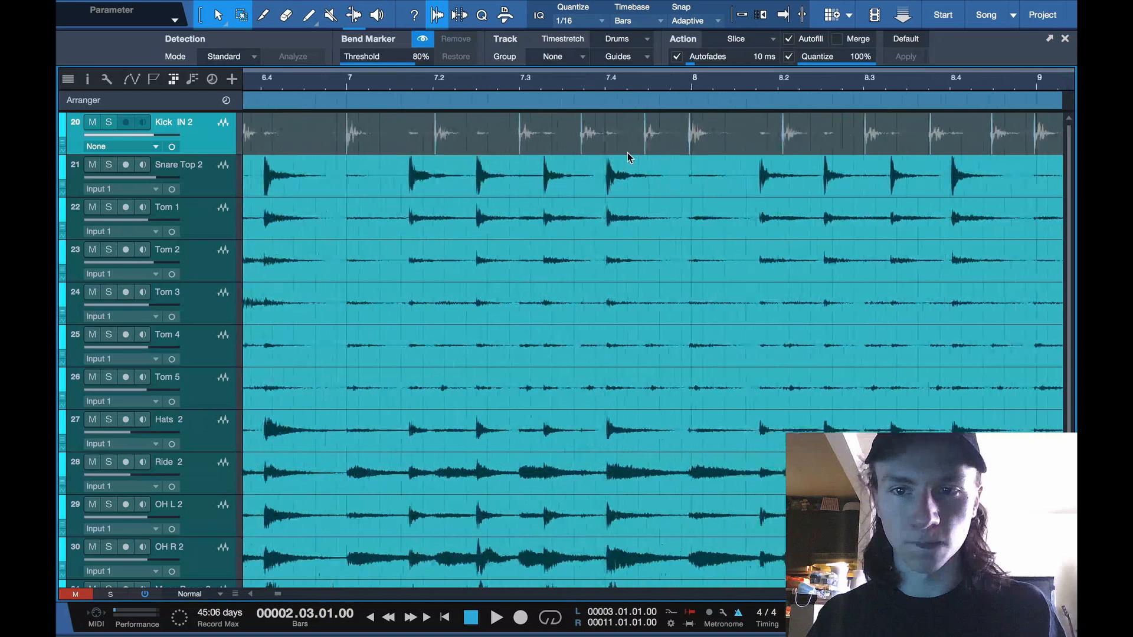
Delete the stray bend markers on the last faint hit and at the end of the Kick IN 2 event just before bar 10.
scroll(820, 133, up, 8)
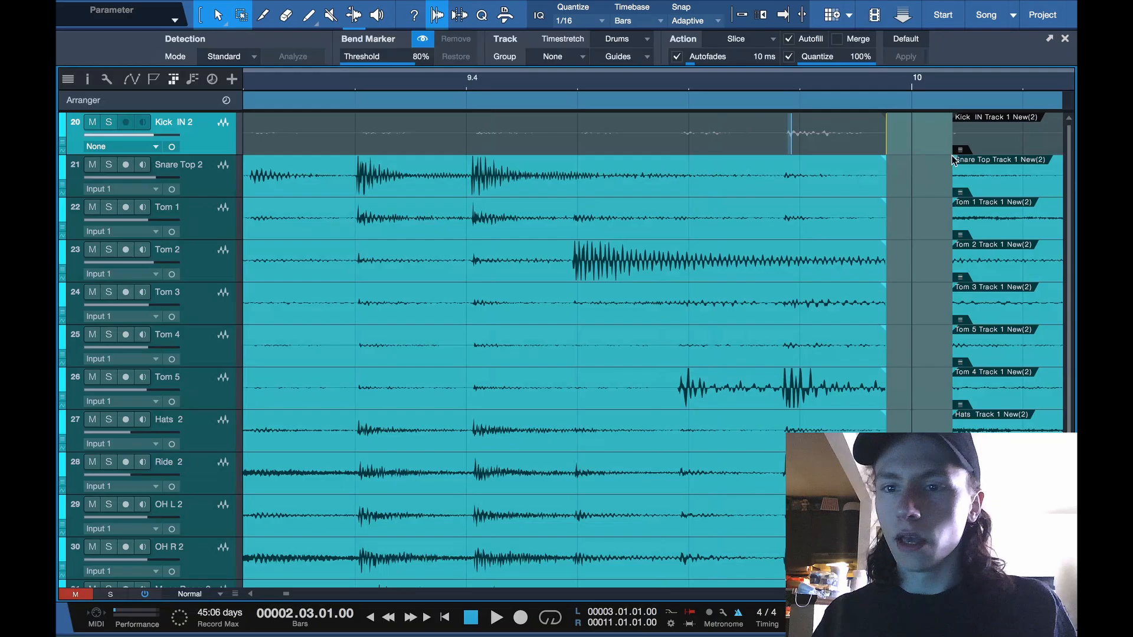
drag(752, 130, 932, 130)
key(Delete)
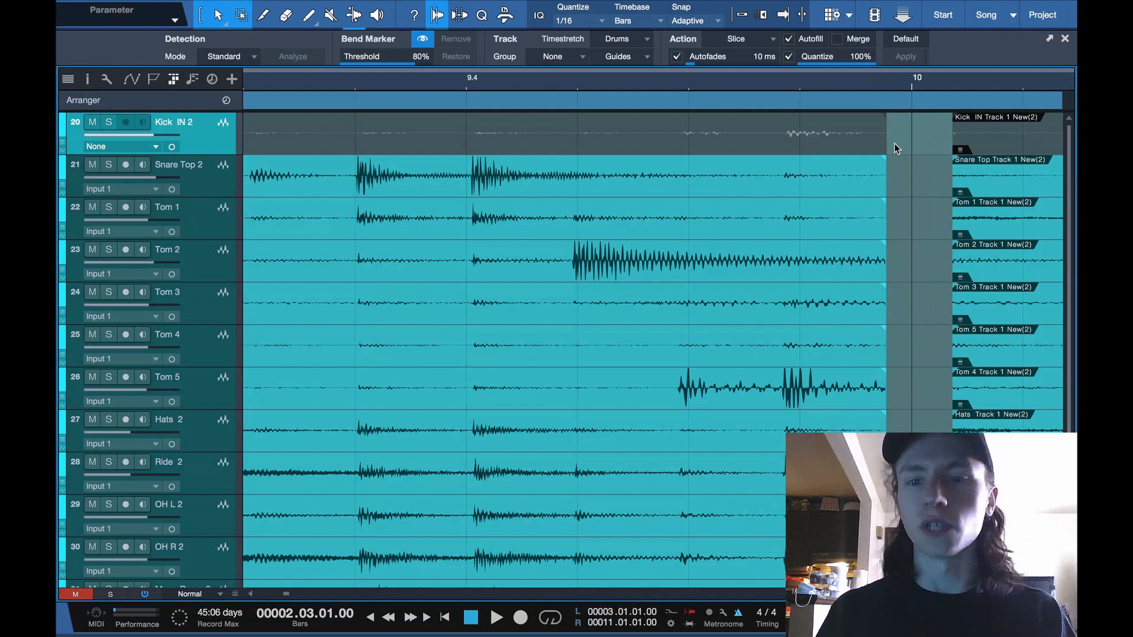
scroll(893, 143, down, 3)
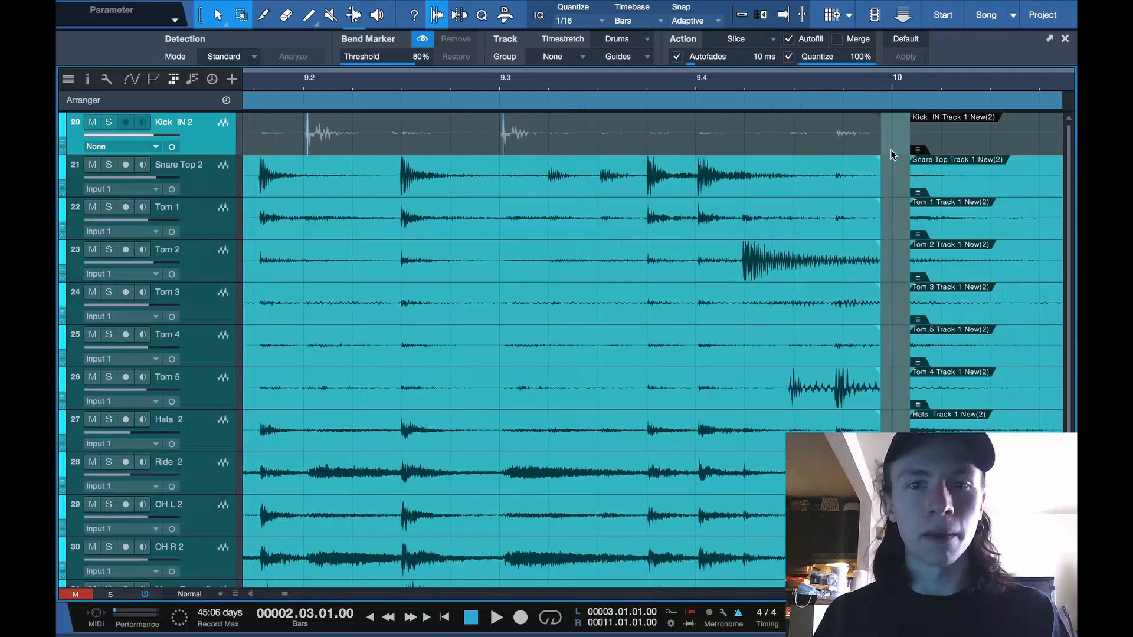
Select the Snare Top 2 event starting at bar 3 and analyze its transients with Standard detection.
scroll(875, 143, down, 4)
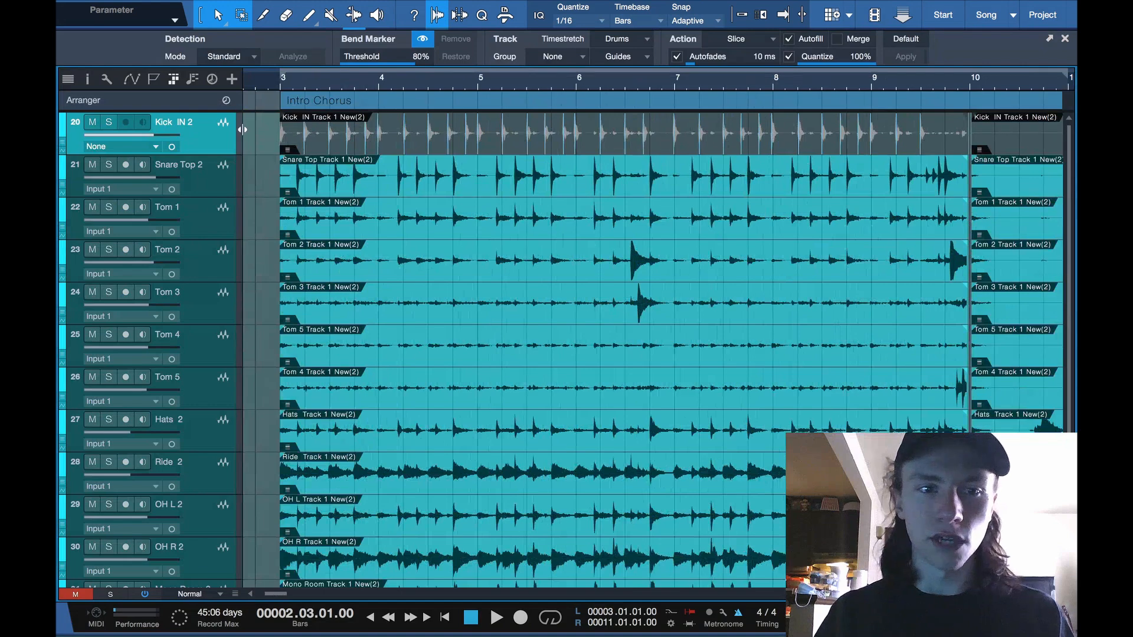
click(452, 192)
click(295, 54)
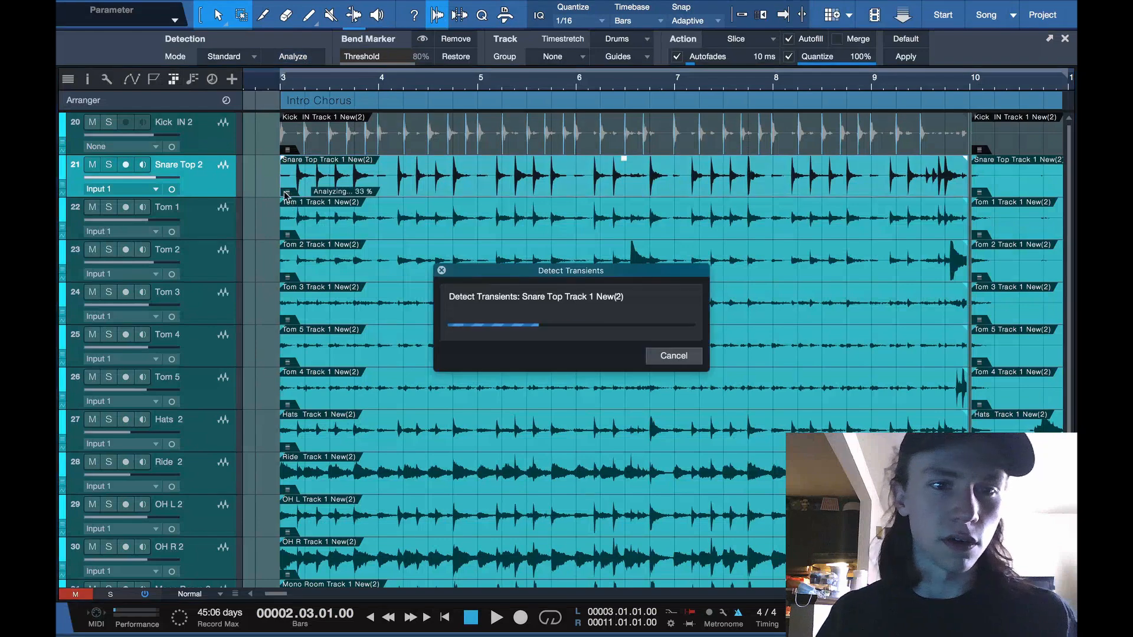
Examine the Snare Top 2 bend markers against the snare hits from bar 3 through bar 9.
scroll(276, 177, up, 8)
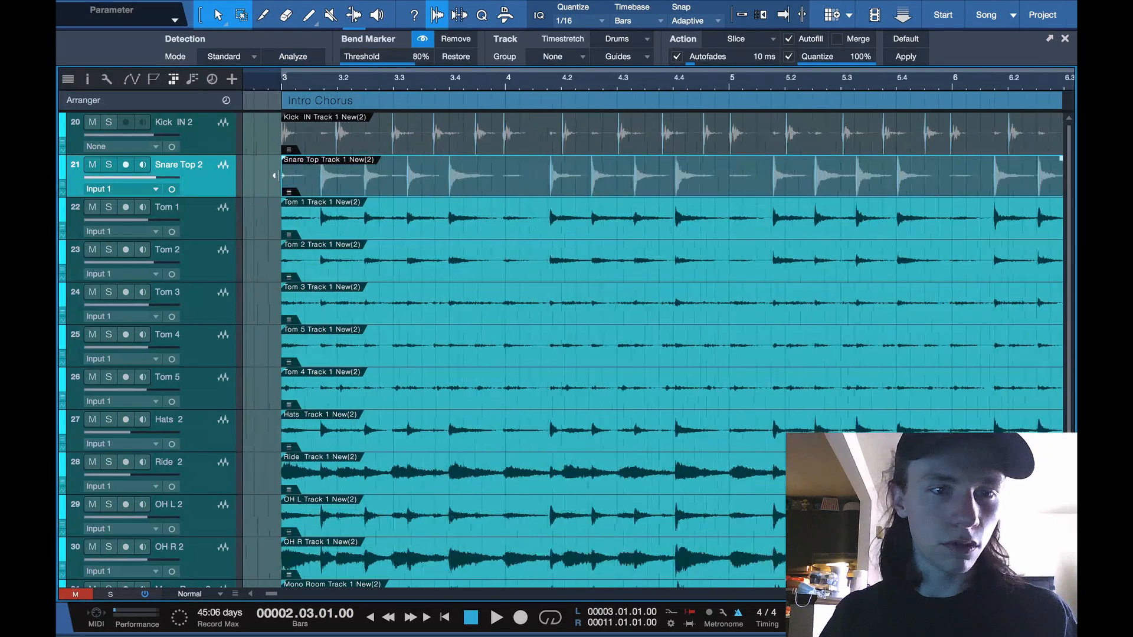
click(345, 172)
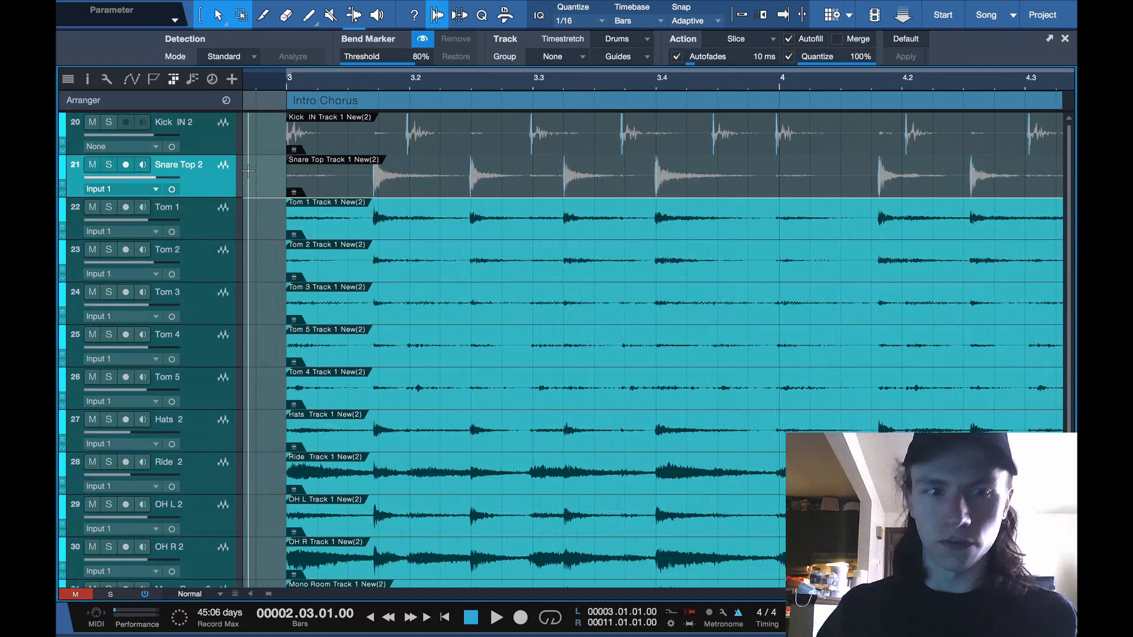
scroll(441, 177, down, 3)
scroll(528, 199, right, 5)
scroll(527, 194, right, 8)
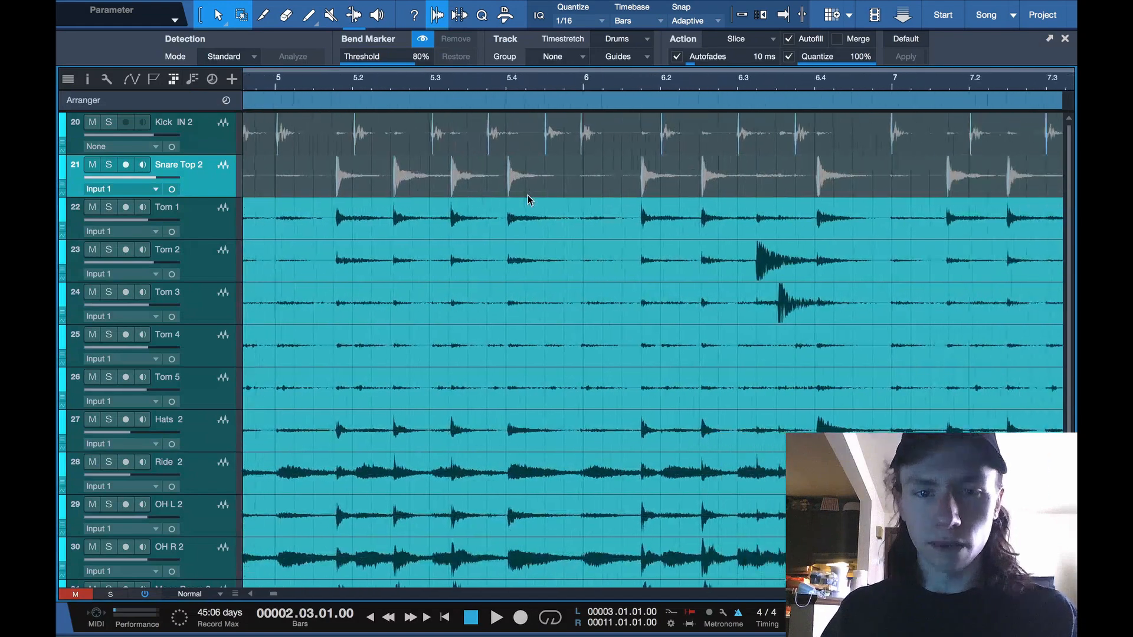
scroll(490, 189, up, 8)
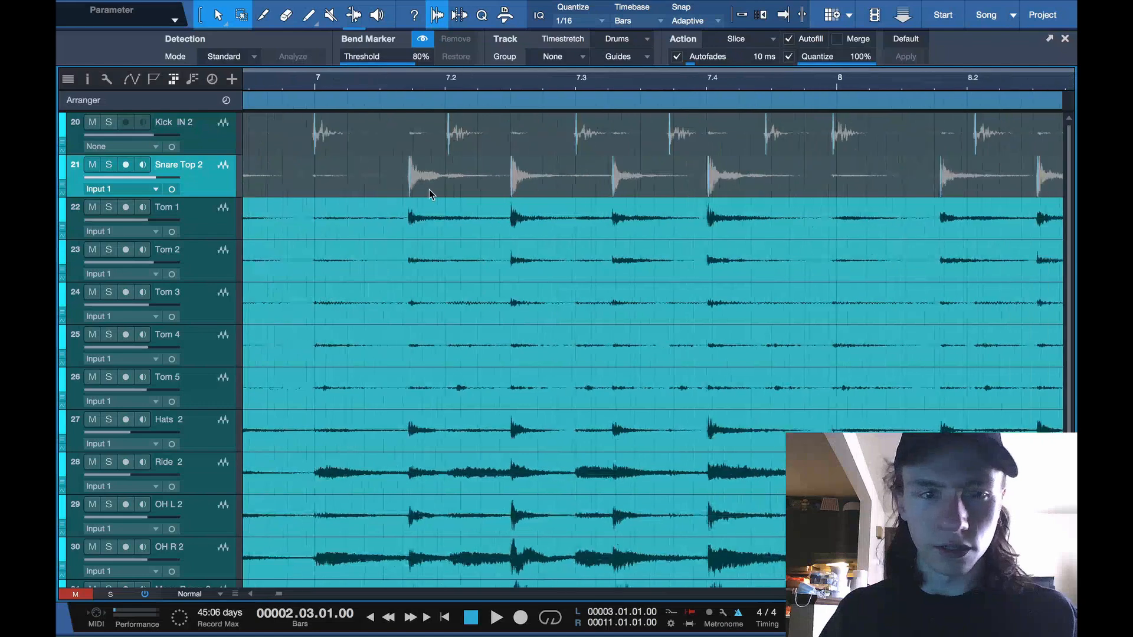
scroll(373, 187, down, 5)
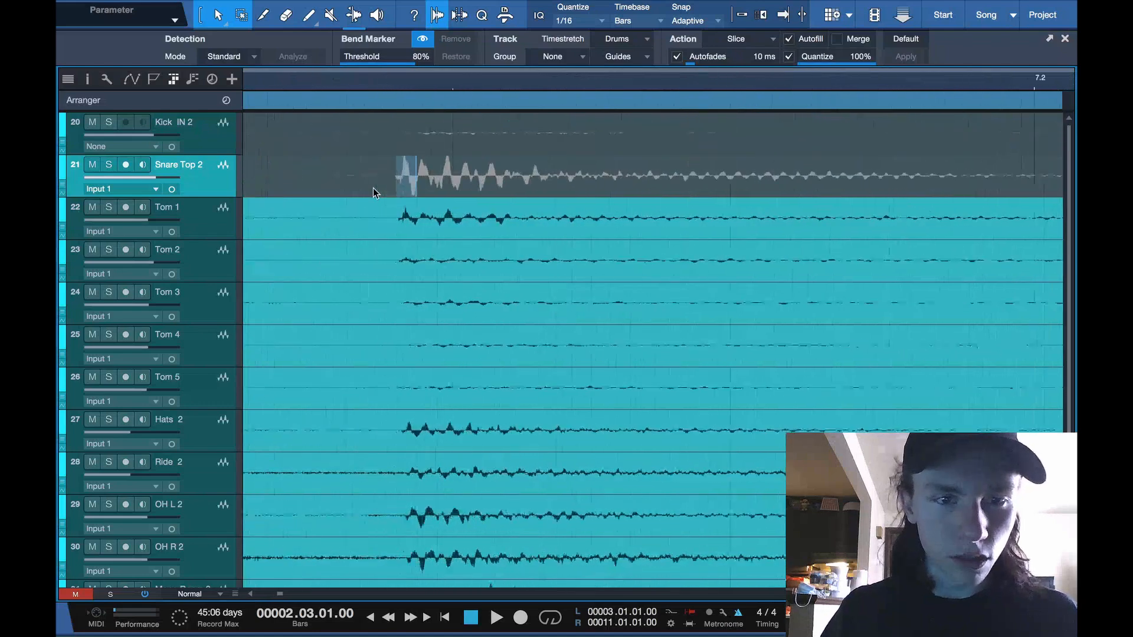
scroll(373, 188, down, 3)
scroll(373, 188, right, 8)
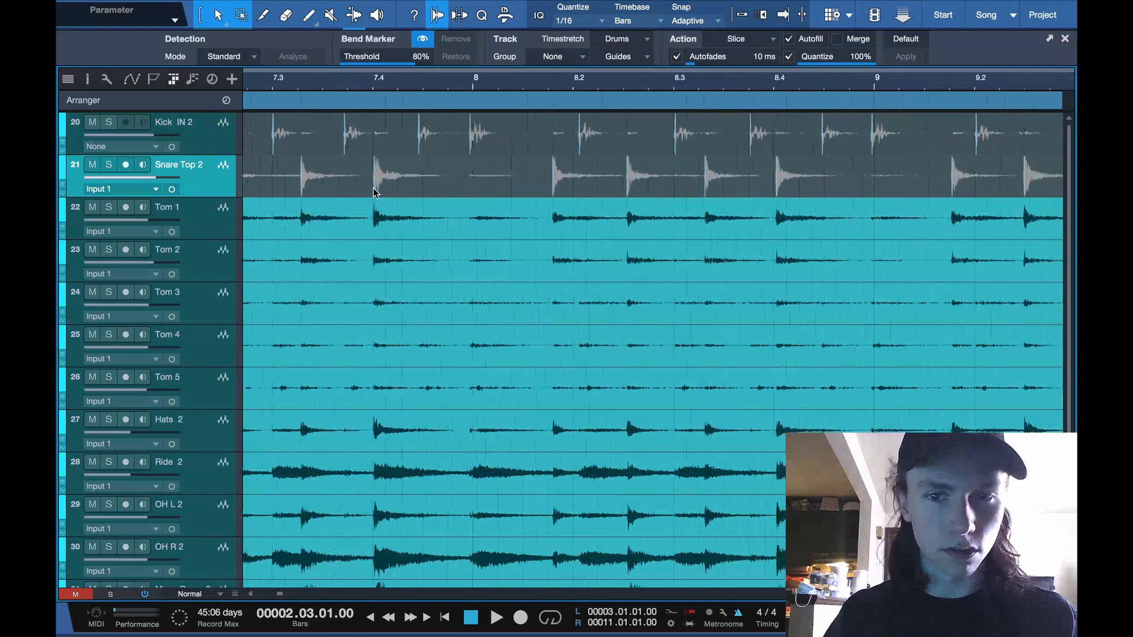
scroll(584, 176, up, 6)
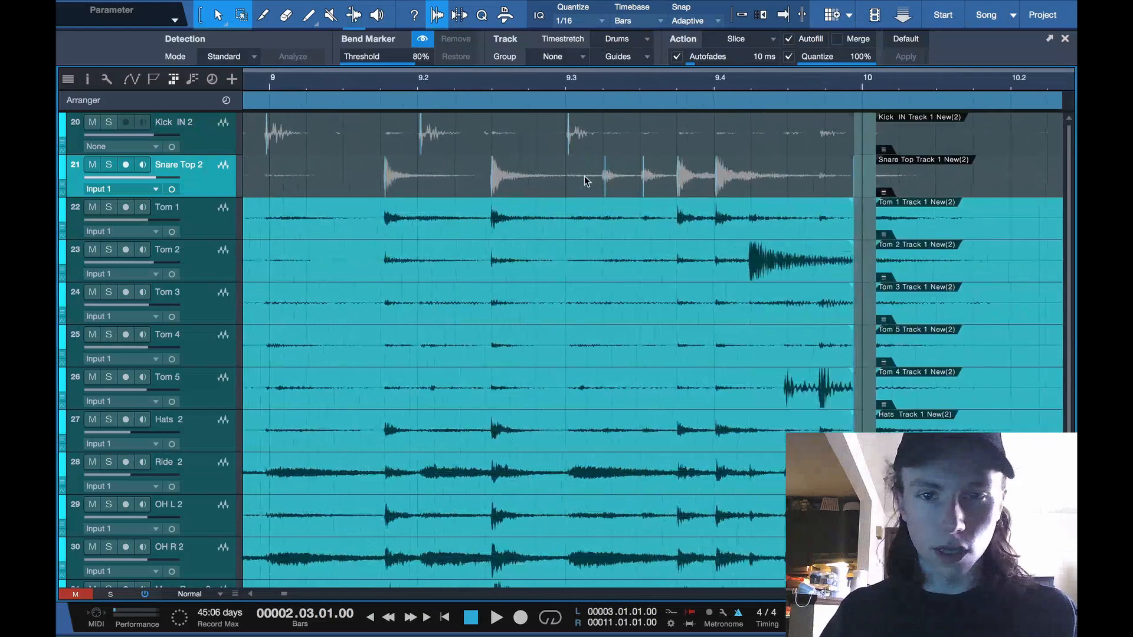
Replace the late bend marker on the first snare ghost hit after beat 9.3 with one placed by hand at the hit's start.
scroll(625, 188, up, 4)
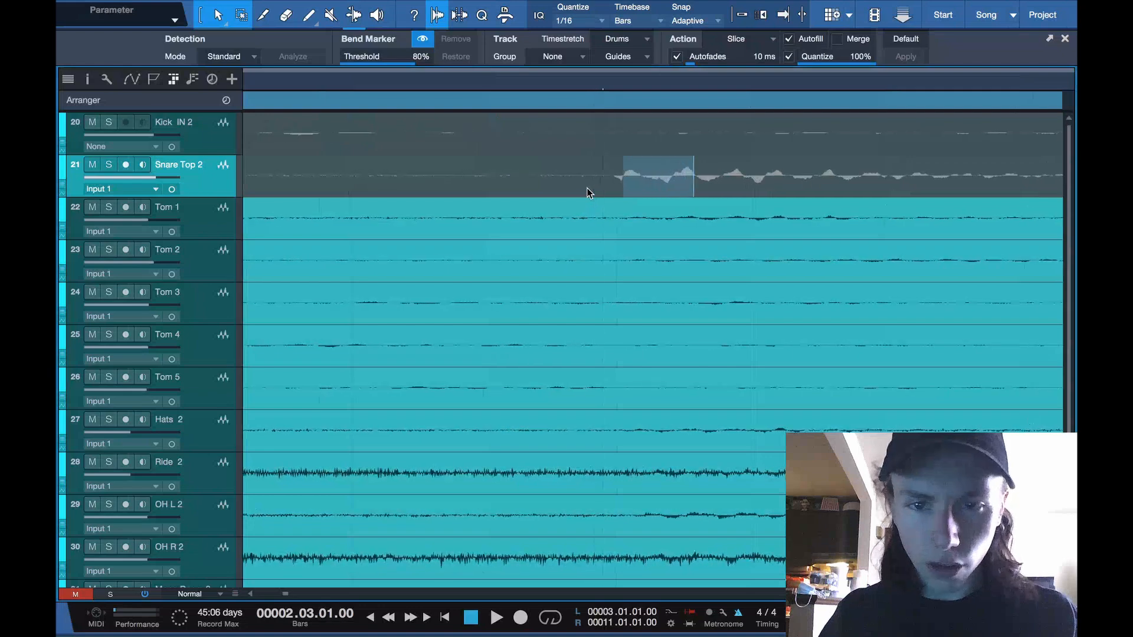
scroll(684, 205, down, 8)
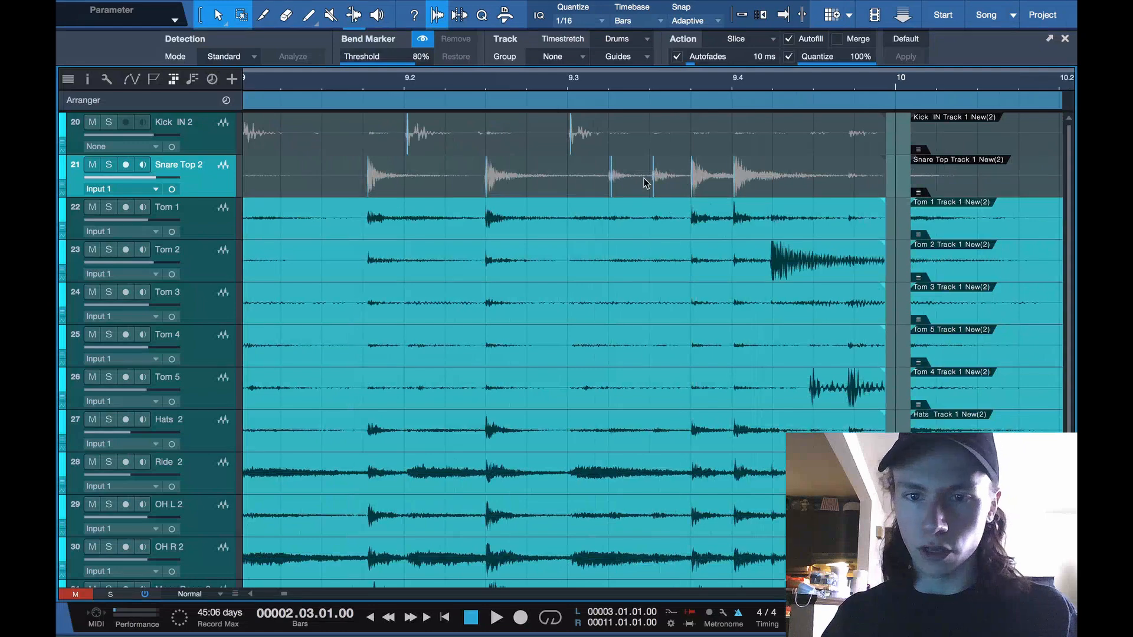
scroll(645, 182, up, 5)
scroll(595, 183, up, 5)
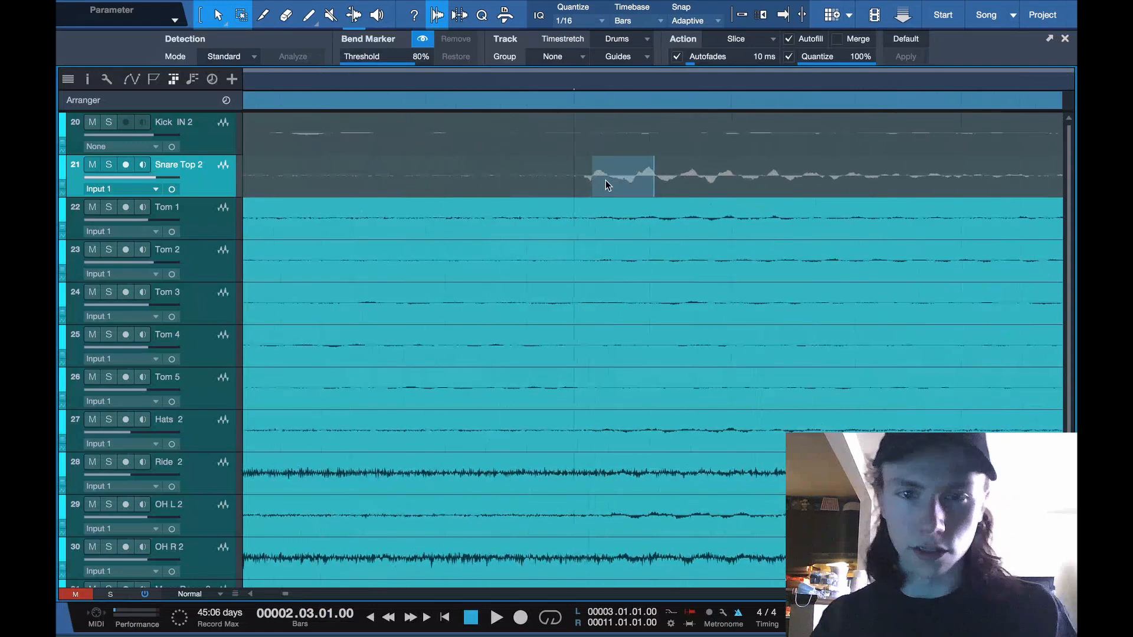
scroll(564, 176, up, 3)
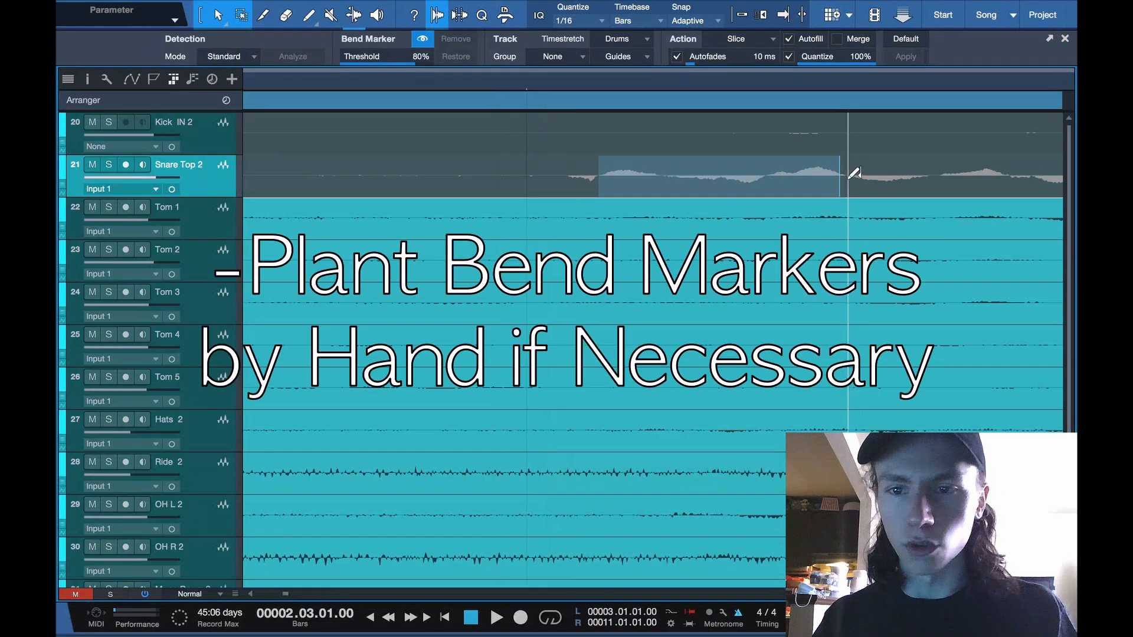
scroll(560, 185, up, 5)
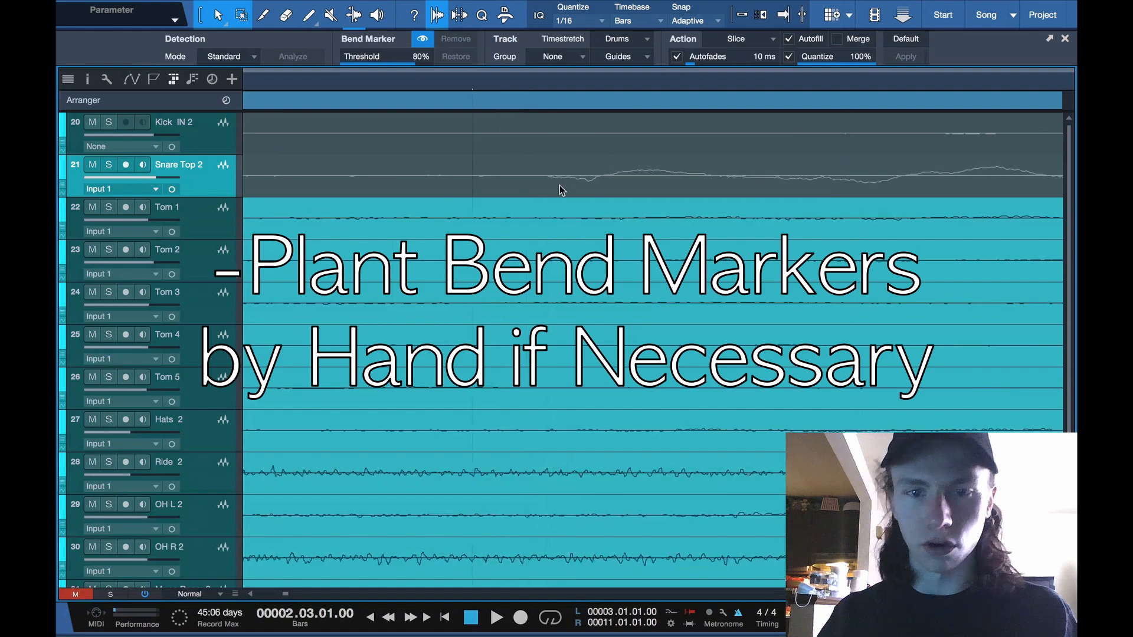
click(495, 179)
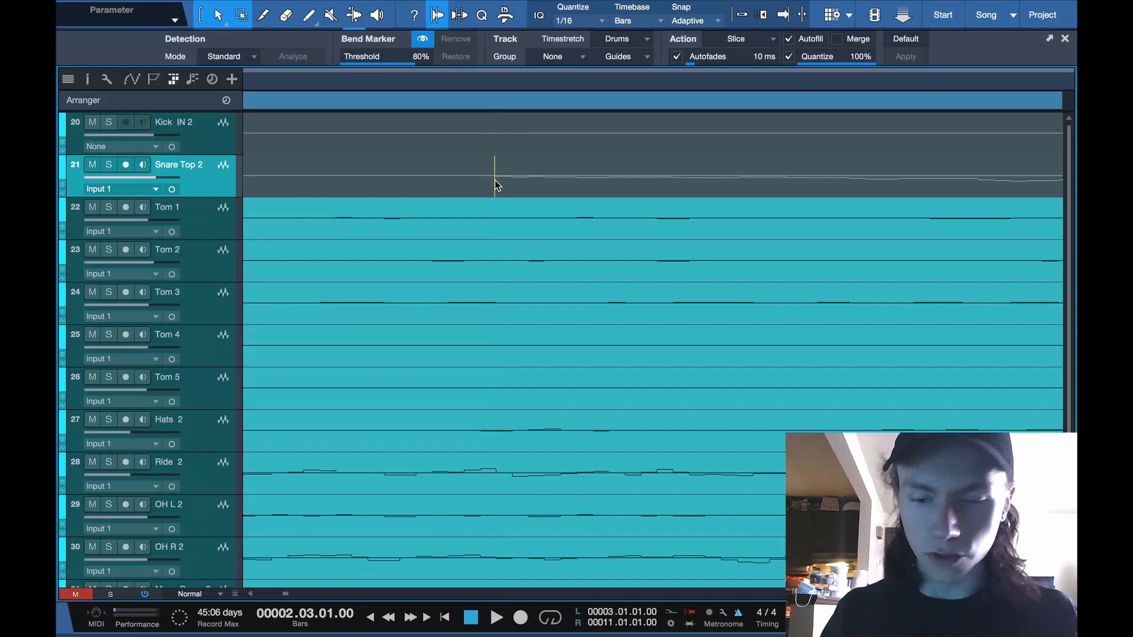
scroll(494, 179, down, 5)
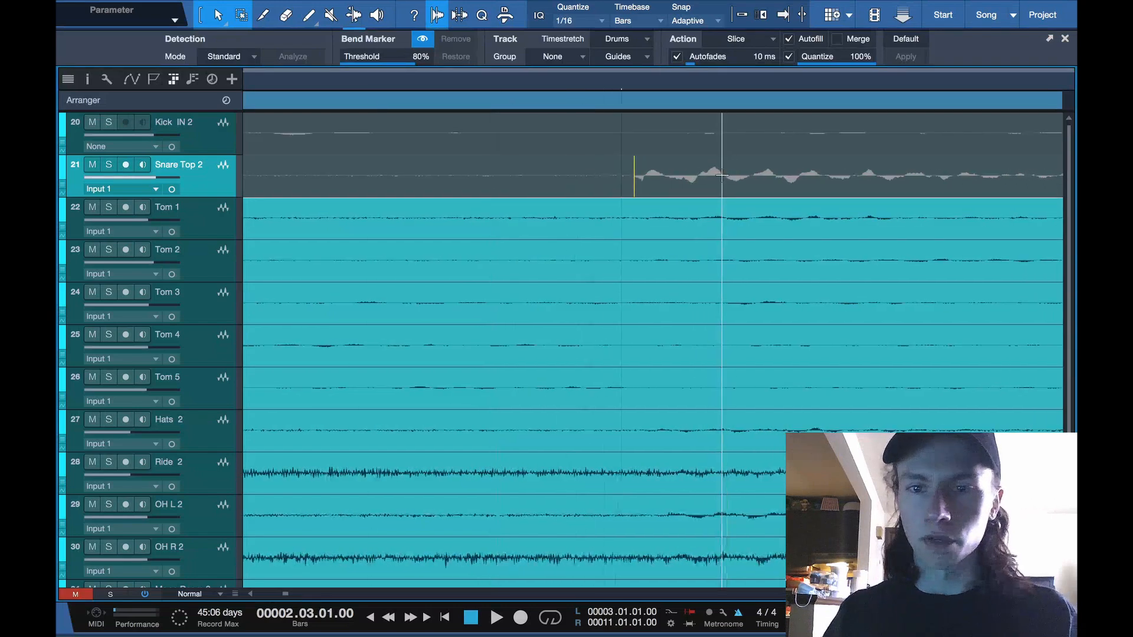
Replace the bend marker on the second snare ghost hit after beat 9.3 with one placed by hand at the hit's start.
scroll(721, 175, down, 3)
scroll(727, 183, up, 6)
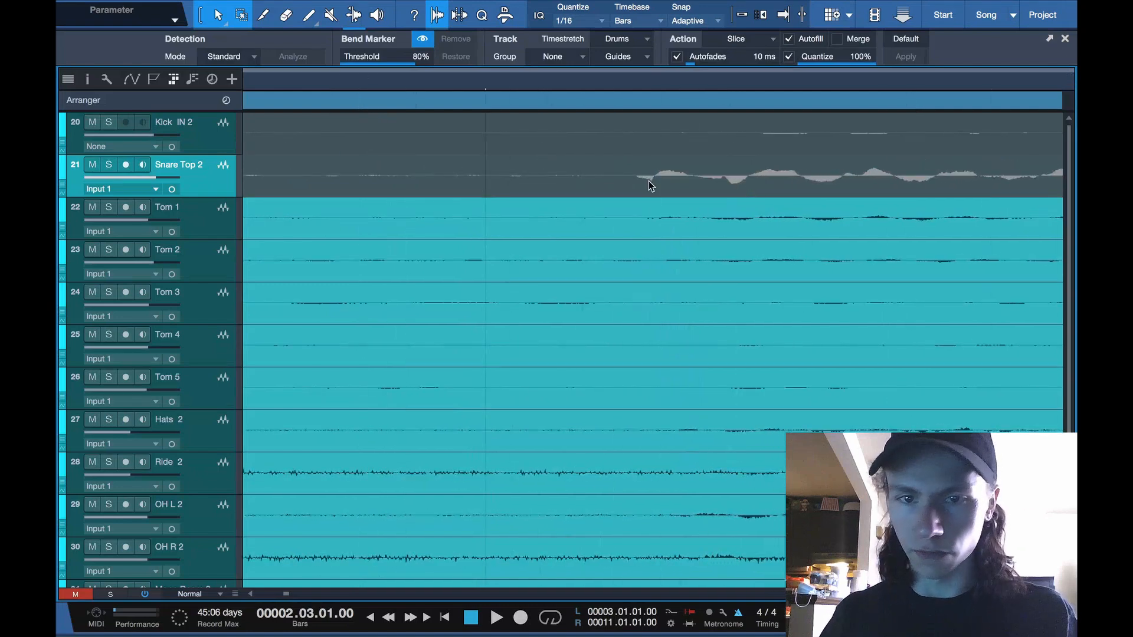
scroll(645, 179, up, 5)
scroll(591, 178, up, 2)
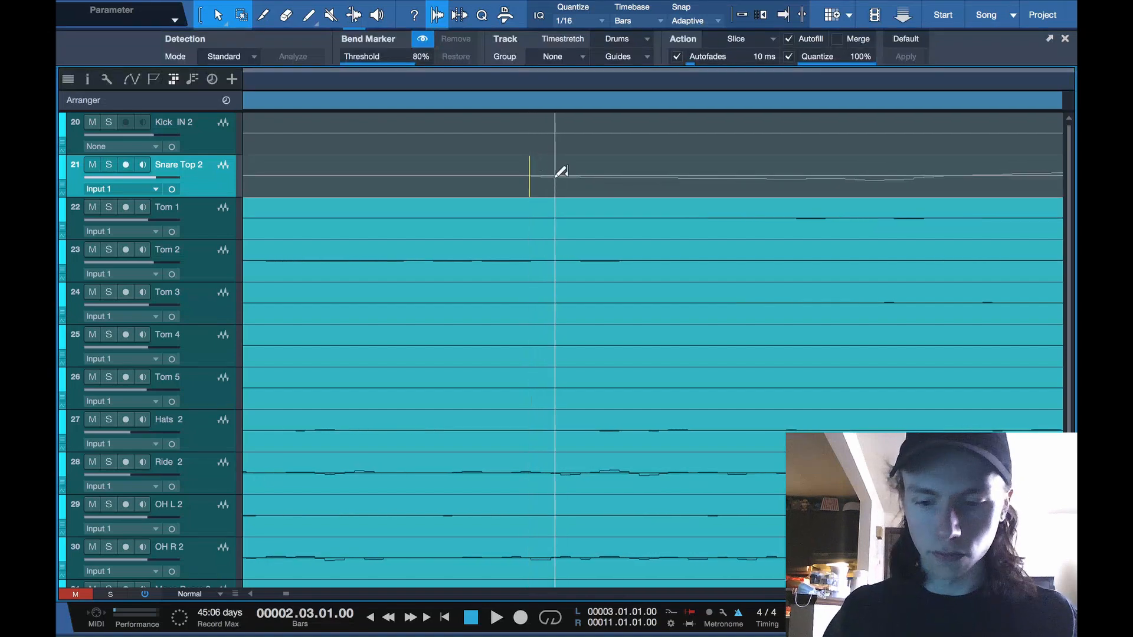
scroll(557, 174, down, 8)
Check the end of the Snare Top 2 event just before bar 10 for stray bend markers.
scroll(610, 239, right, 5)
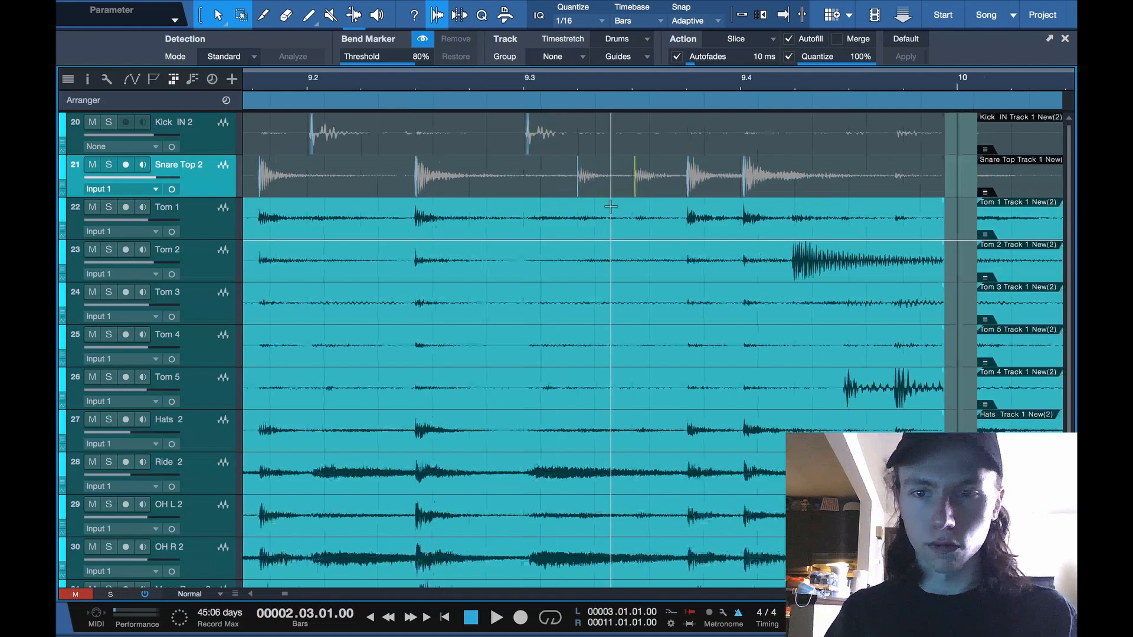
scroll(708, 239, up, 4)
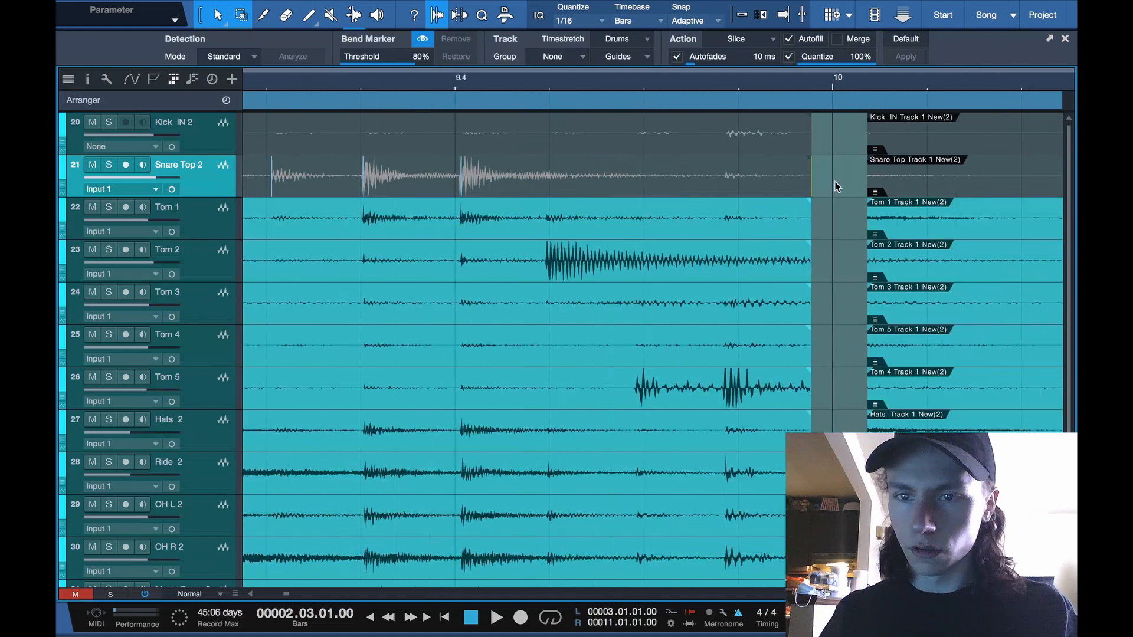
scroll(834, 182, down, 8)
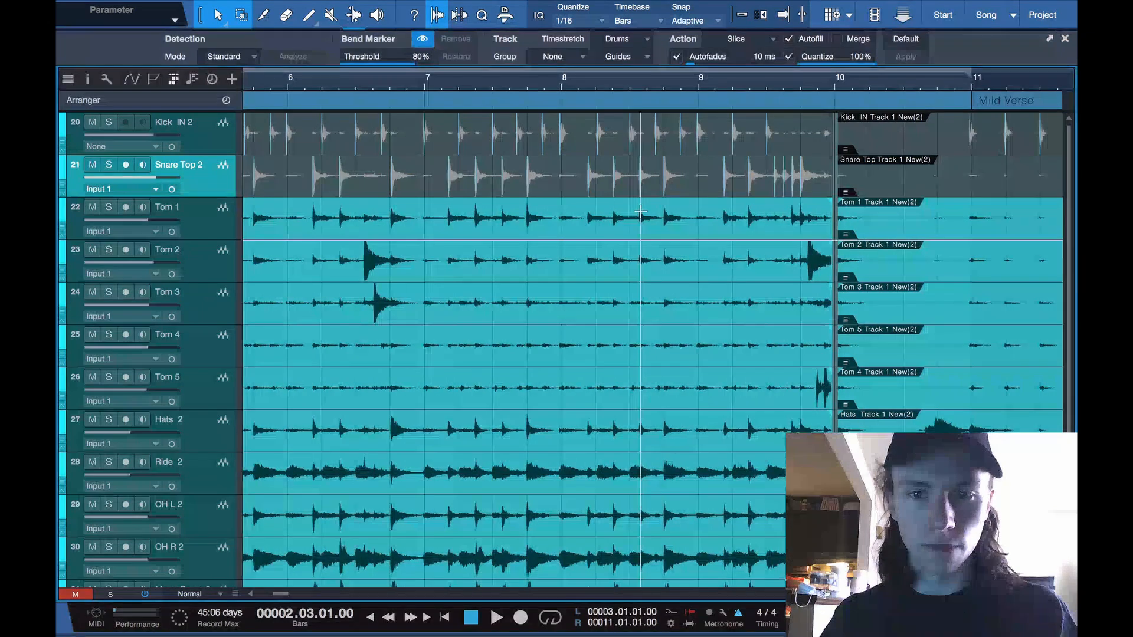
Detect the transients of the Tom 2 event that spans bars 3 to 9.
scroll(641, 211, left, 5)
scroll(640, 218, down, 4)
click(578, 274)
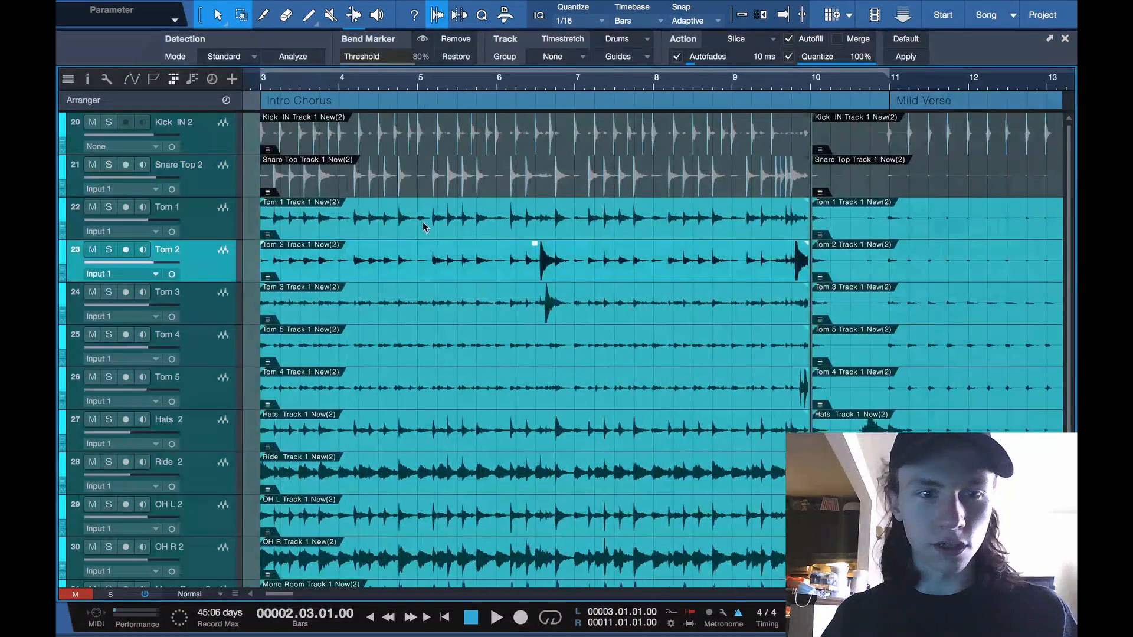
click(293, 56)
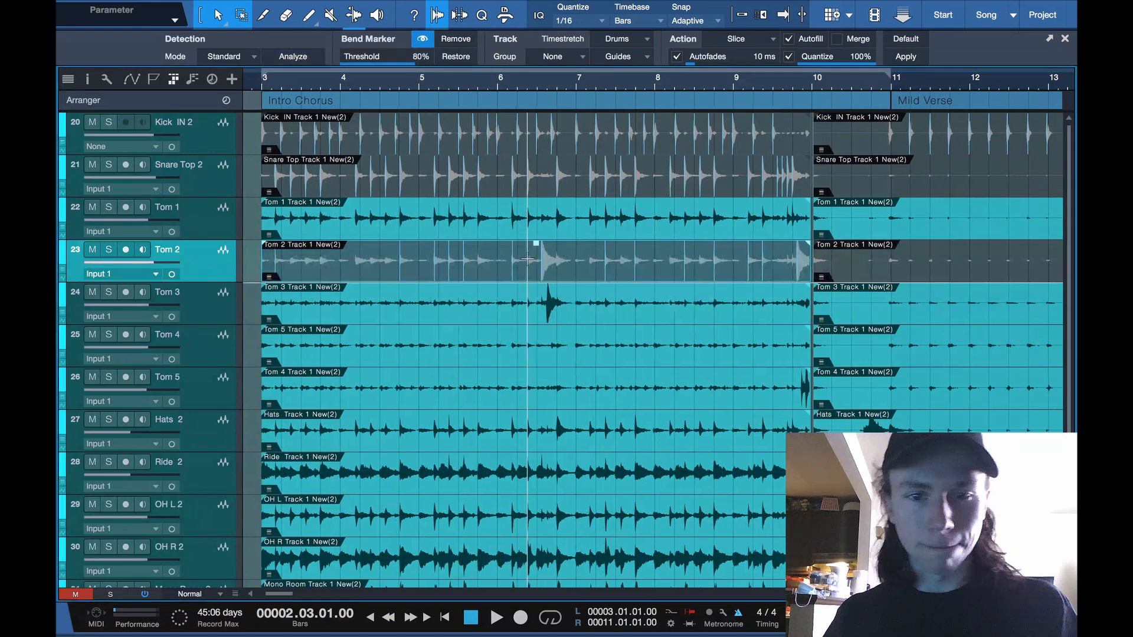
Delete the stray bend markers in the Tom 2 event, keeping only those on the real tom hits in bars 6 and 9.
scroll(450, 259, up, 4)
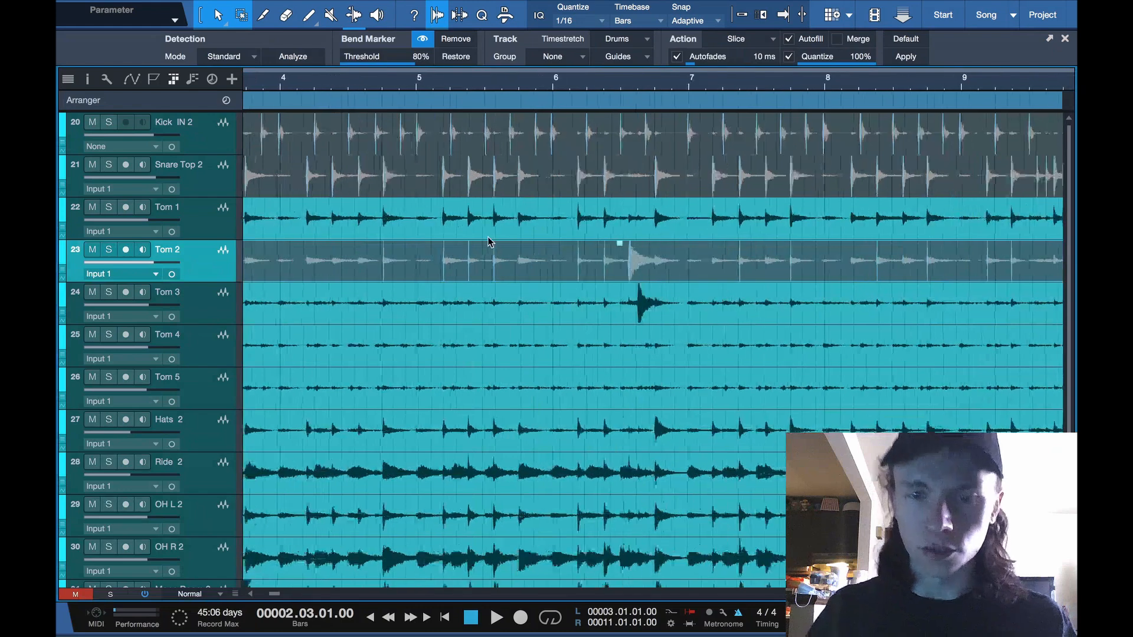
scroll(488, 242, down, 1)
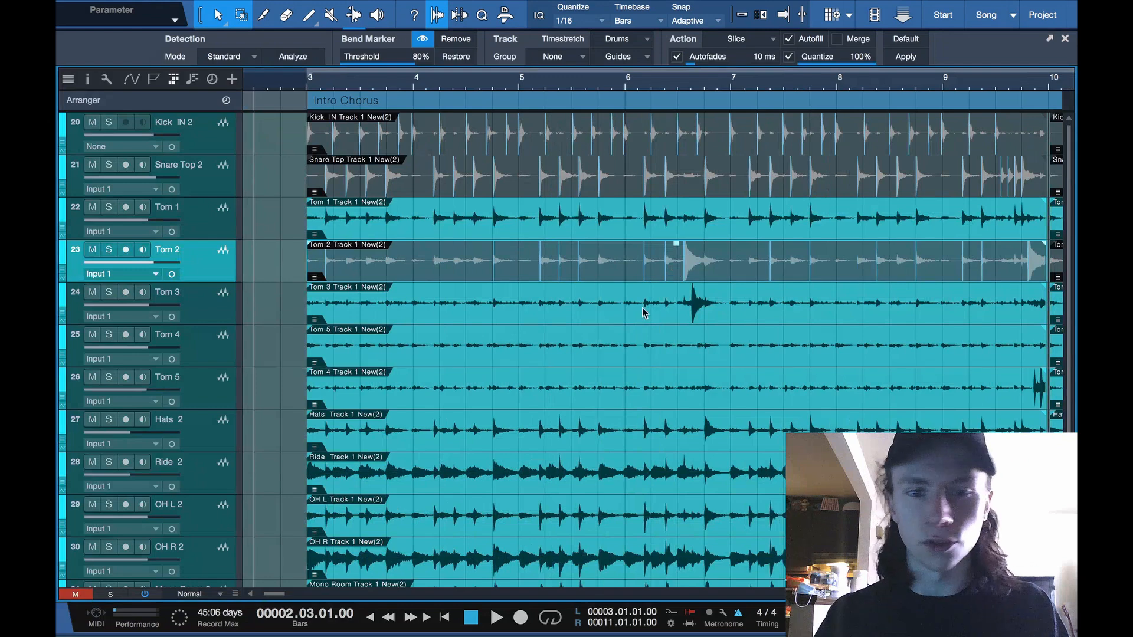
drag(678, 266, 235, 274)
key(Delete)
scroll(620, 261, right, 3)
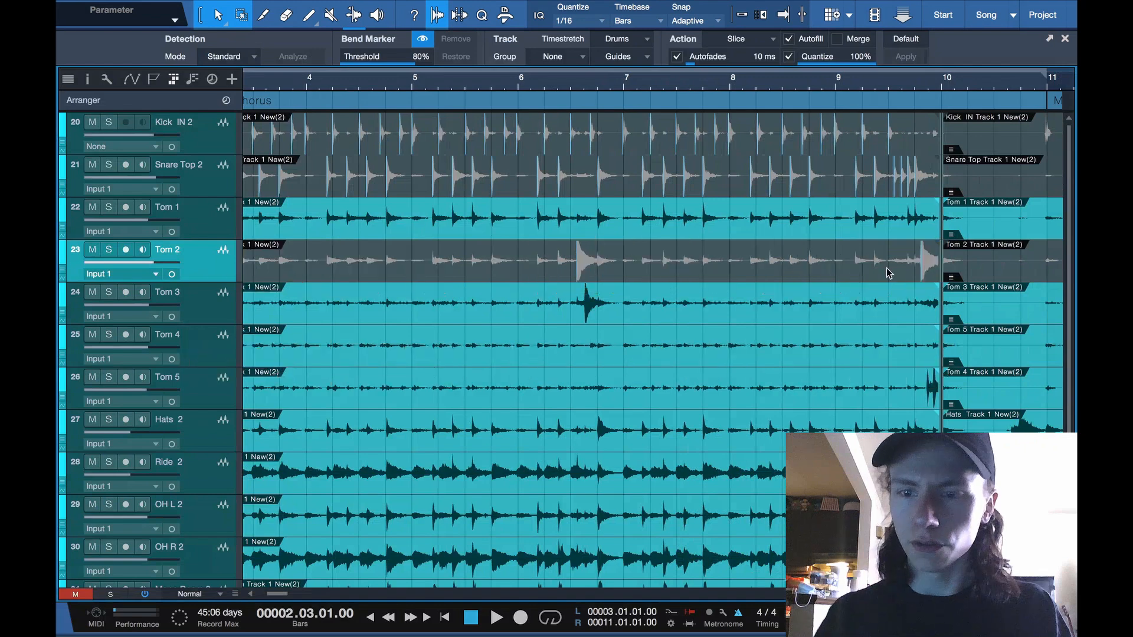
Detect the transients of the Tom 3 event that spans bars 3 to 9.
click(536, 322)
scroll(501, 295, left, 2)
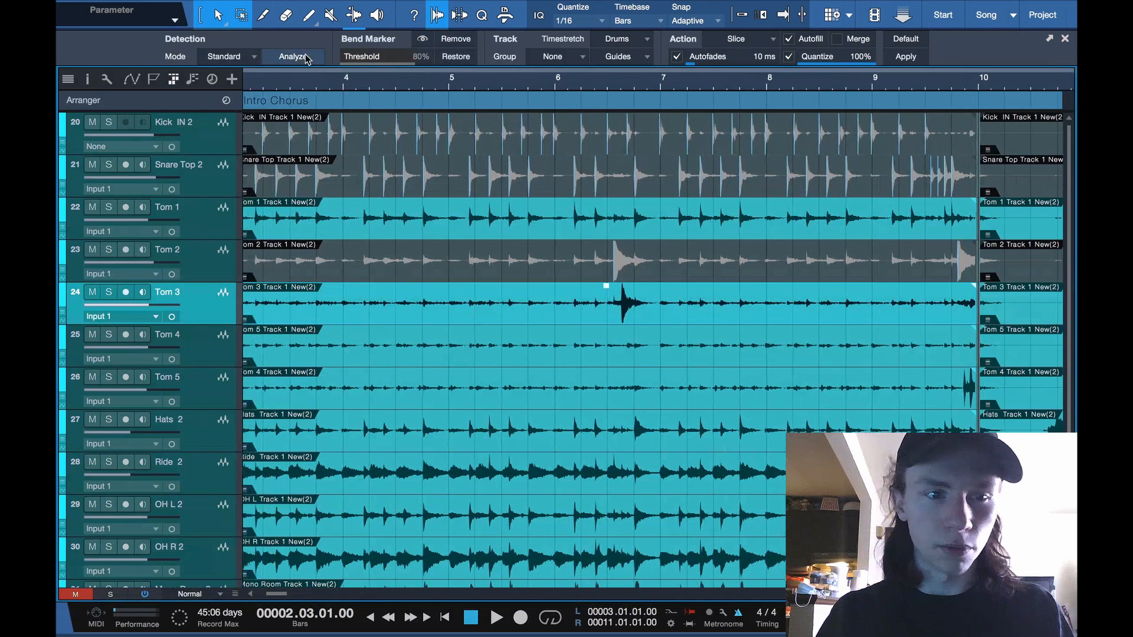
click(293, 57)
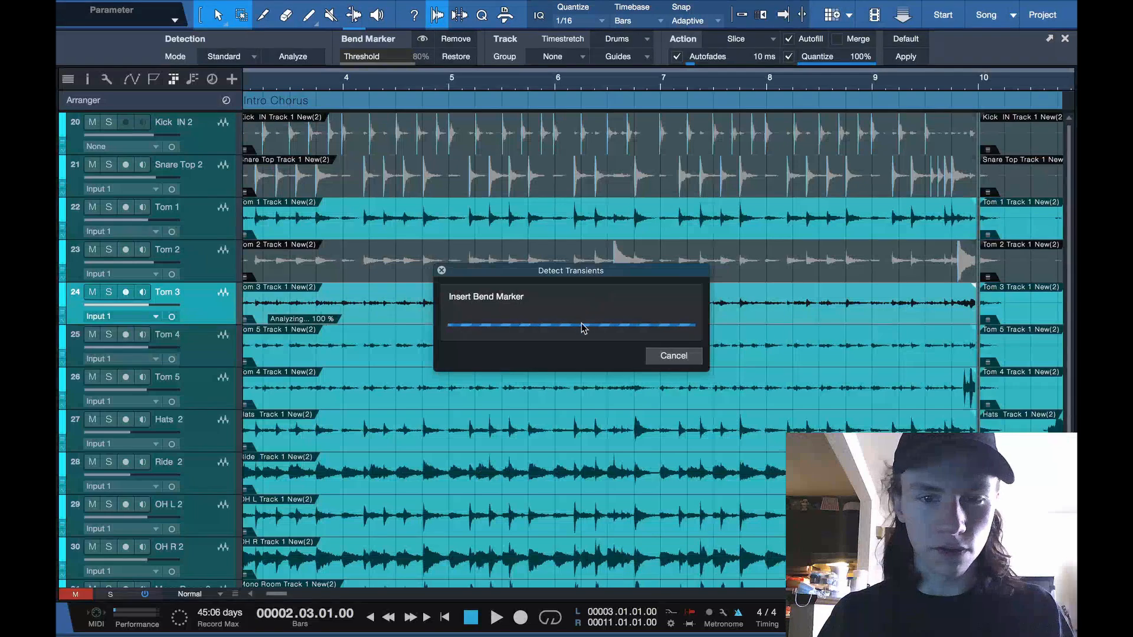
Delete the Tom 3 bend markers before and after the real tom hit in bar 6.
scroll(581, 329, left, 2)
drag(640, 304, 245, 289)
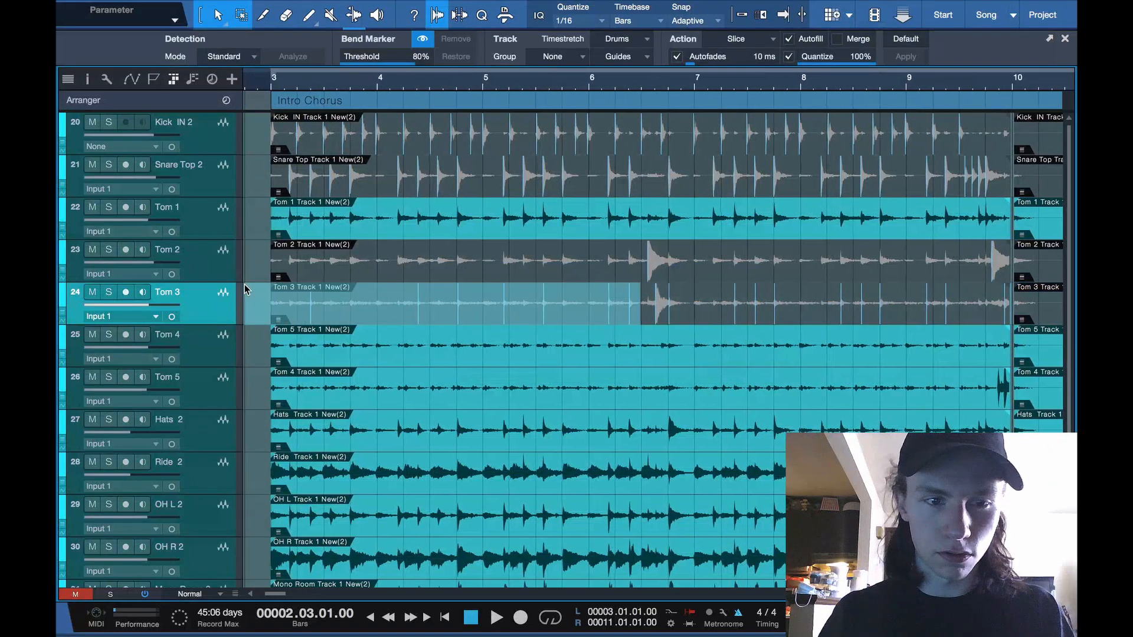
key(Delete)
drag(661, 302, 1016, 306)
key(Delete)
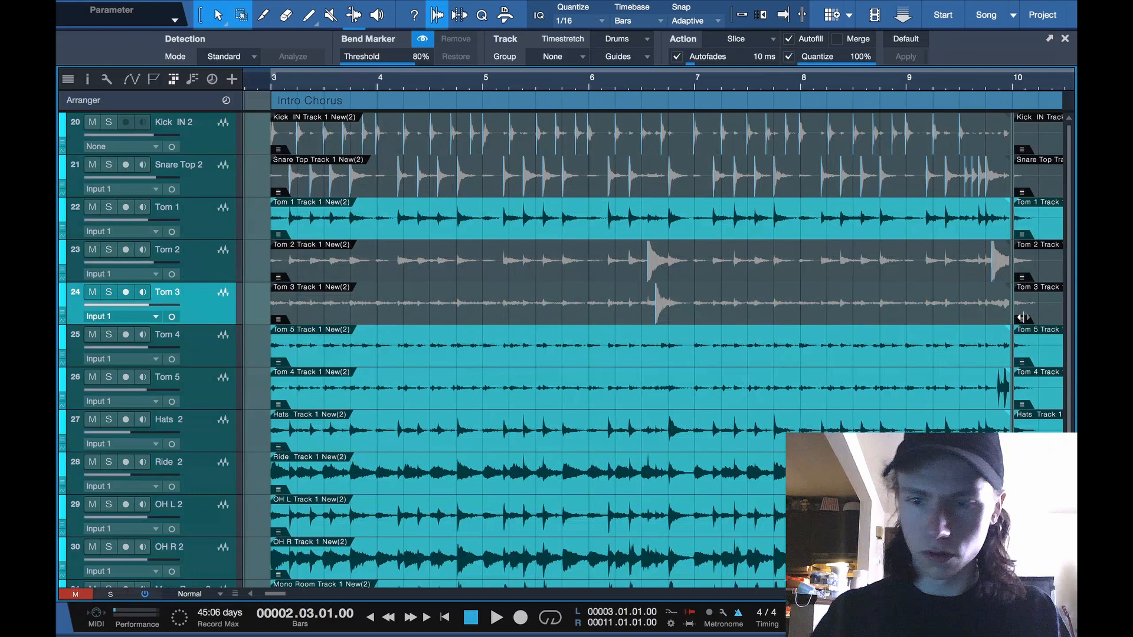
Detect the transients of the Tom 5 event in bars 3 to 9 and clear the markers before its closing hits.
click(971, 393)
click(293, 58)
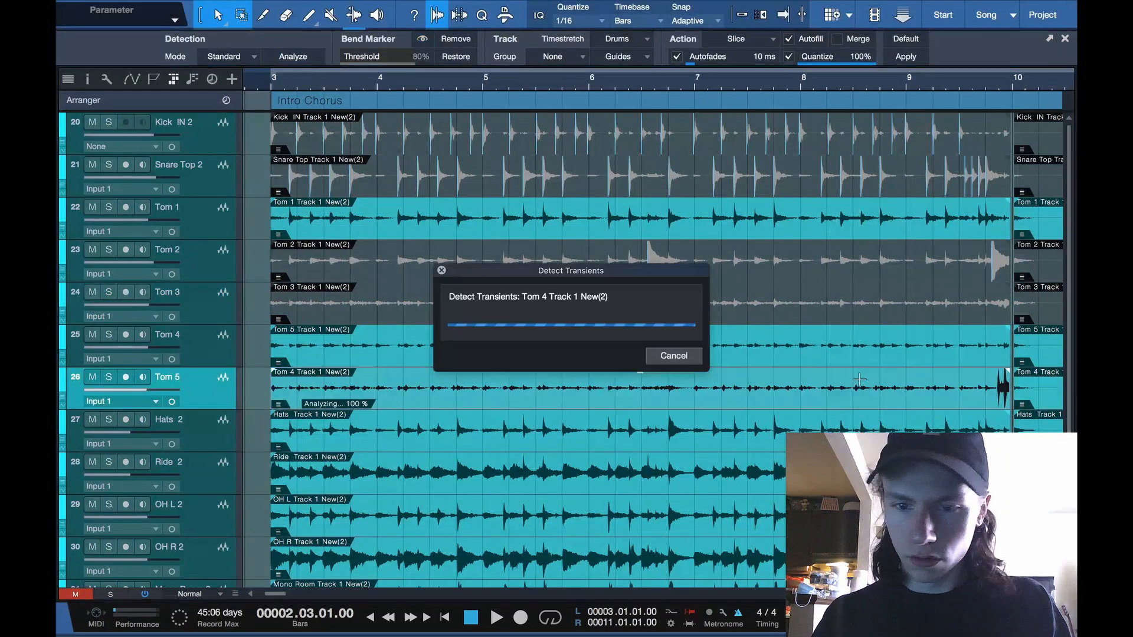
click(283, 389)
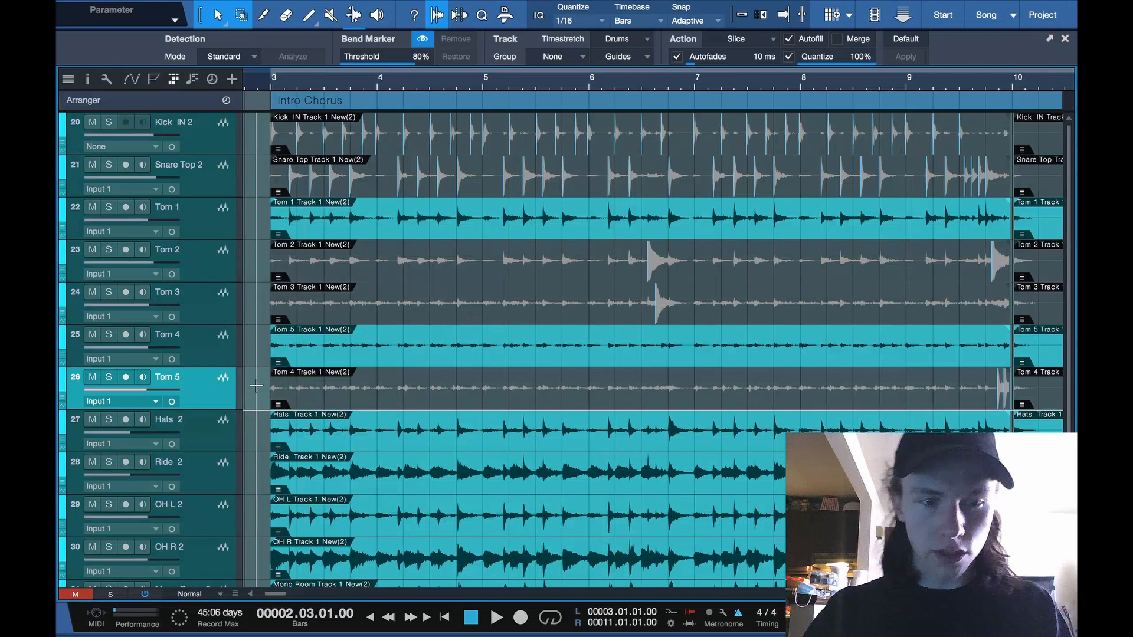
Check the bend markers on the two Tom 5 hits just before bar 10, and save the song.
scroll(593, 366, right, 3)
scroll(752, 375, up, 3)
scroll(979, 386, up, 5)
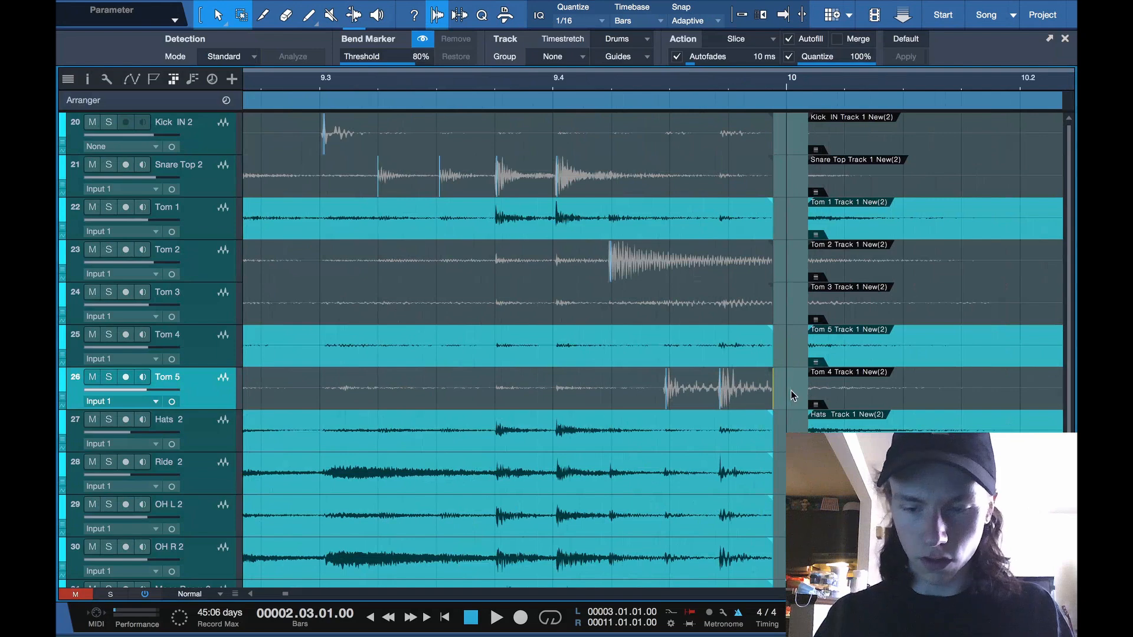
scroll(791, 391, down, 7)
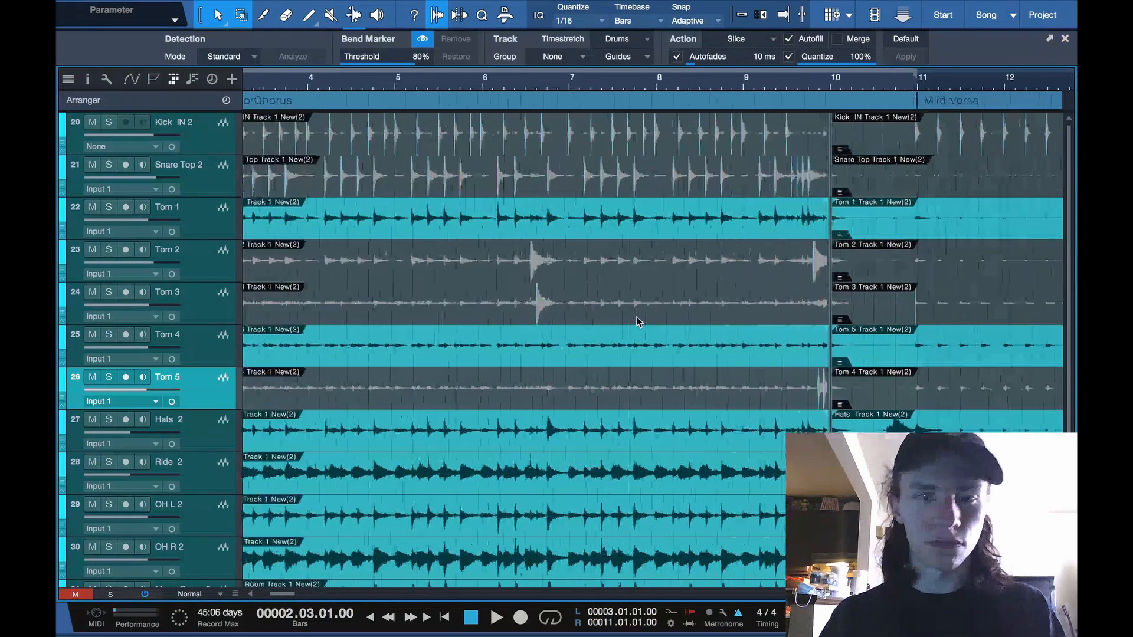
scroll(637, 322, down, 2)
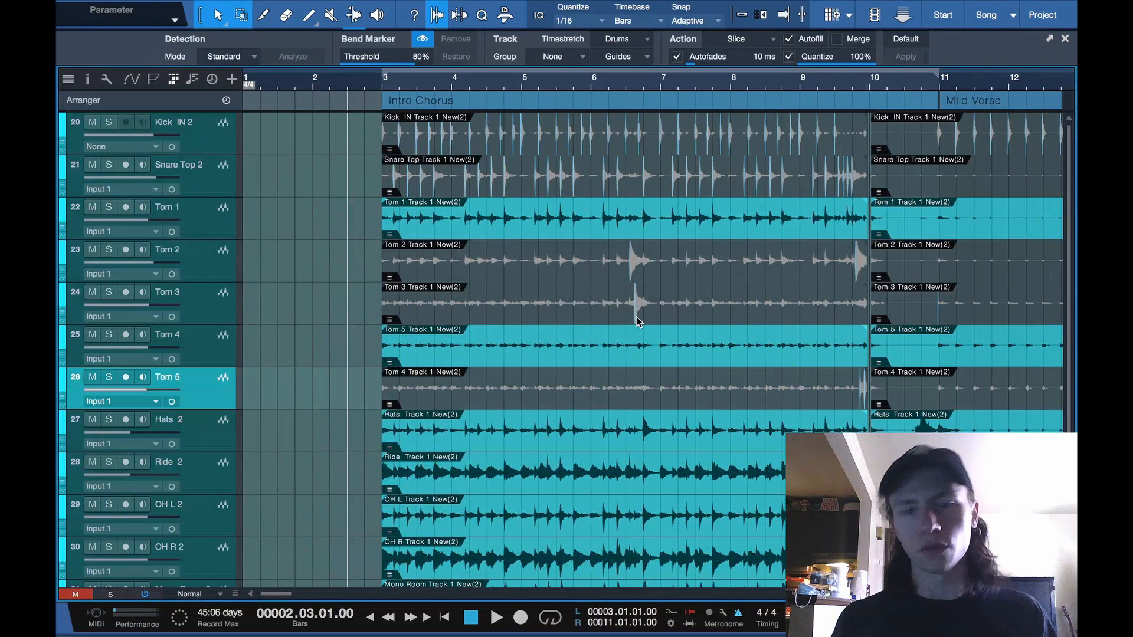
key(ctrl+s)
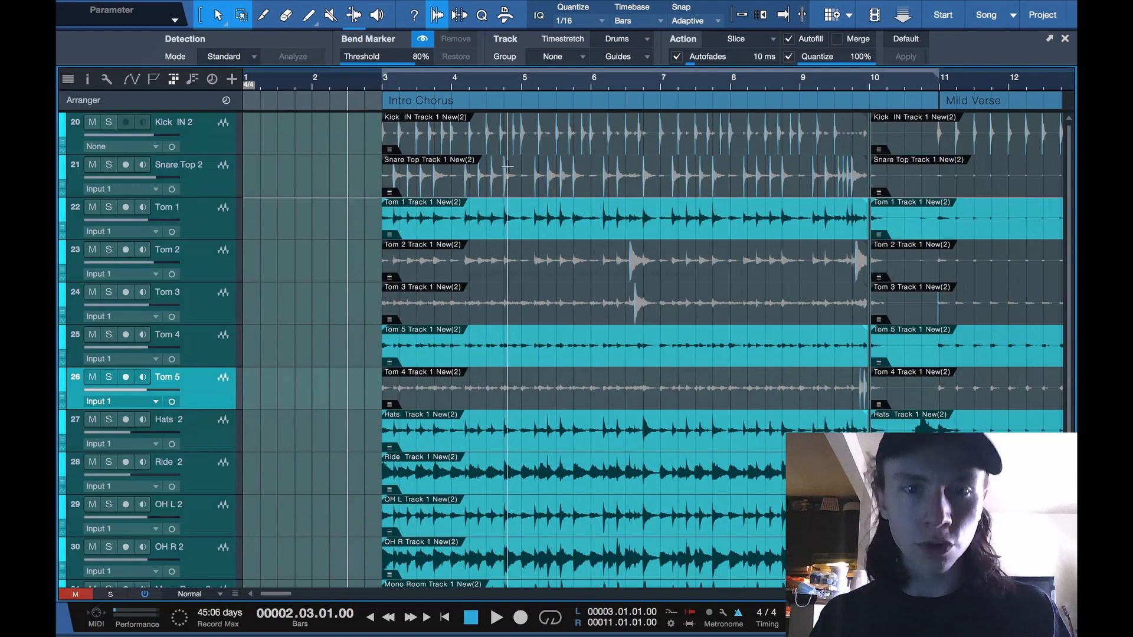
Group all drum tracks from Kick IN 2 through Mono Room 2 as Group 1.
click(200, 139)
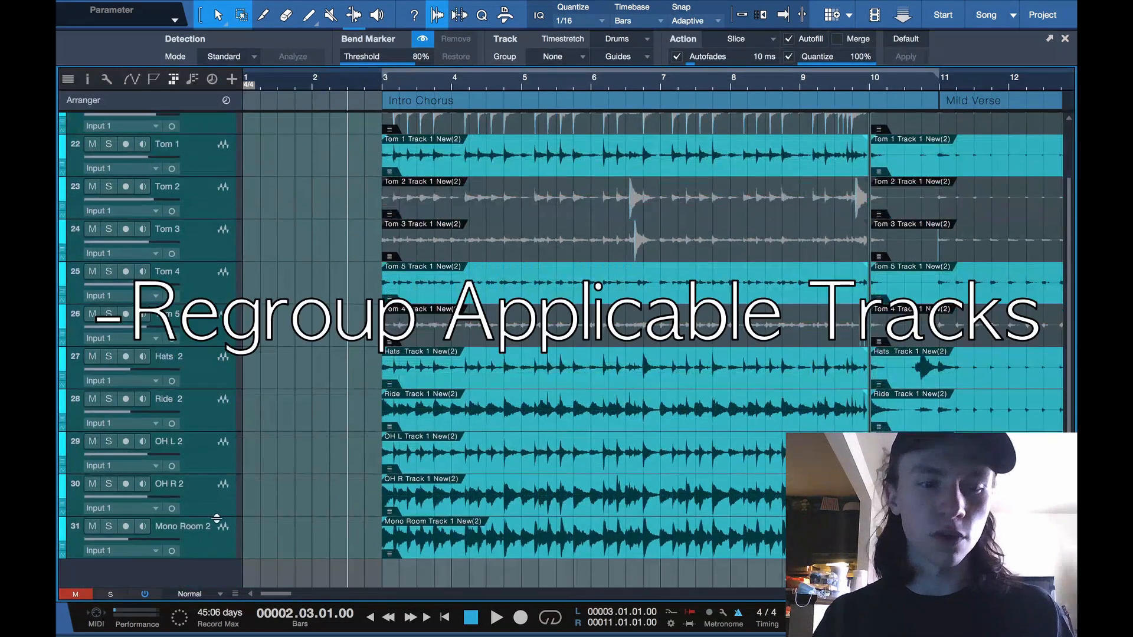
shift+click(215, 538)
key(ctrl+g)
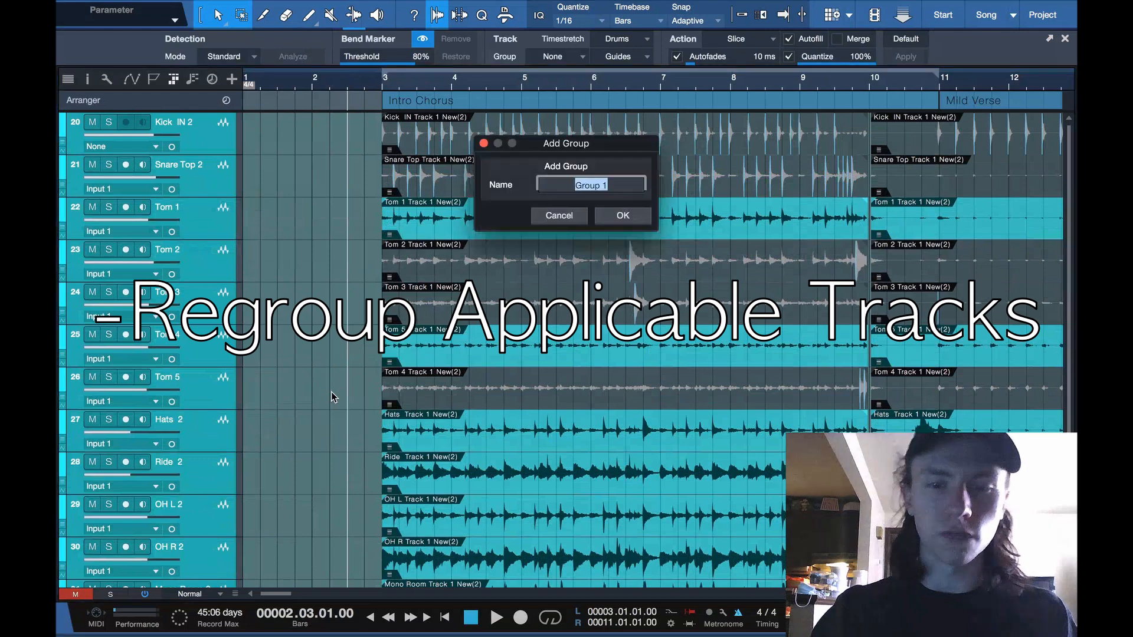
key(Return)
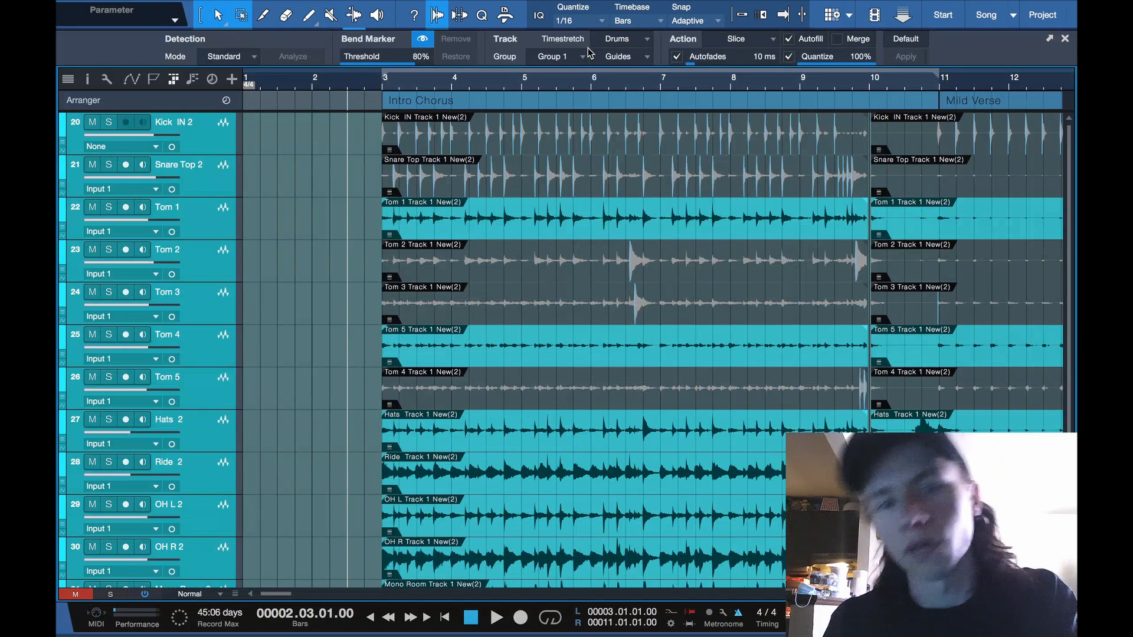
Check that Group 1 is the group chosen for the drum tracks in the bend settings.
click(558, 58)
click(559, 58)
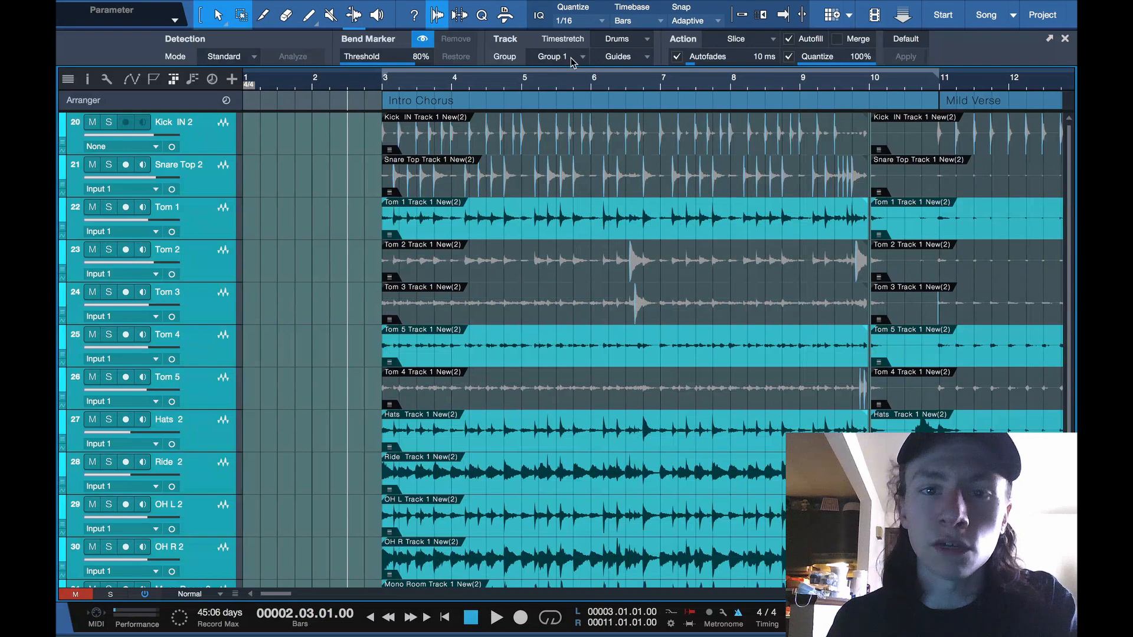
click(570, 58)
click(571, 57)
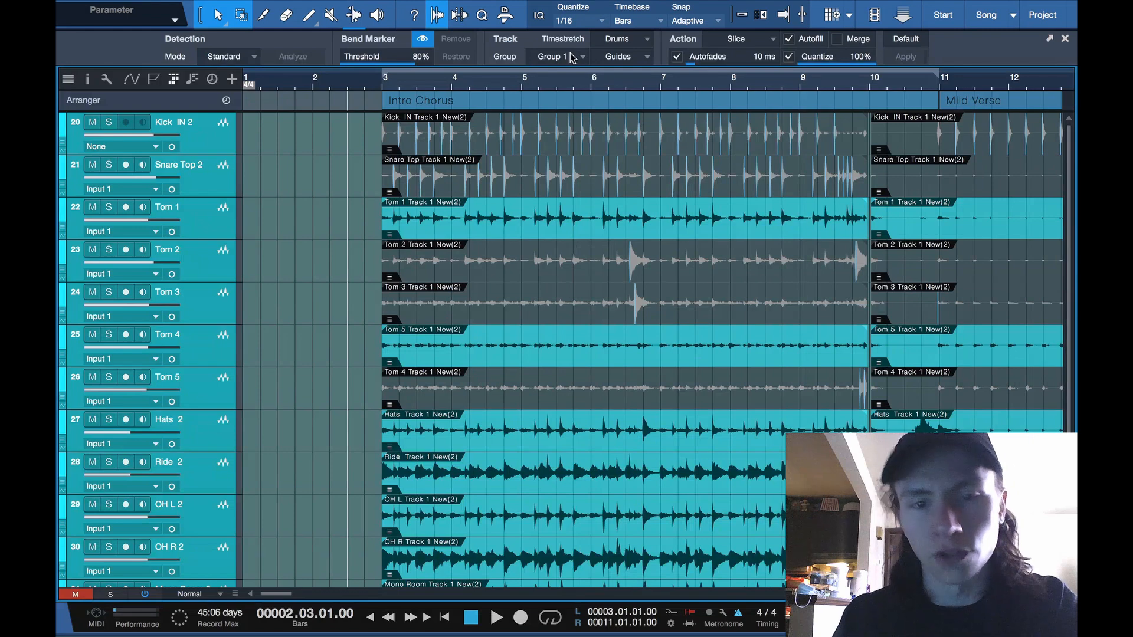
click(571, 58)
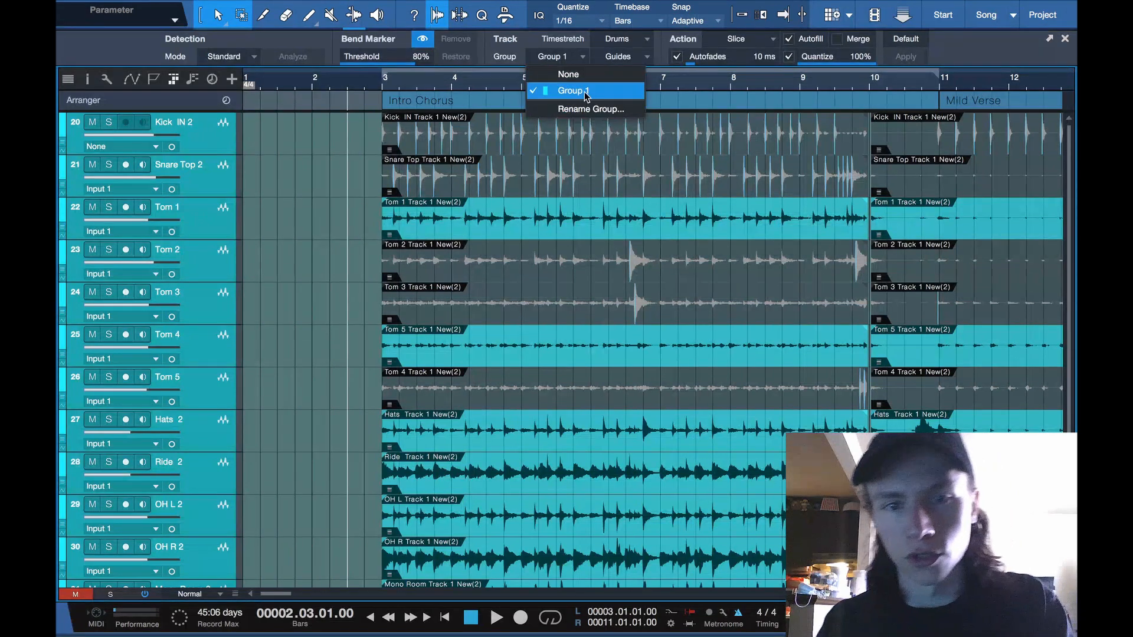
click(683, 113)
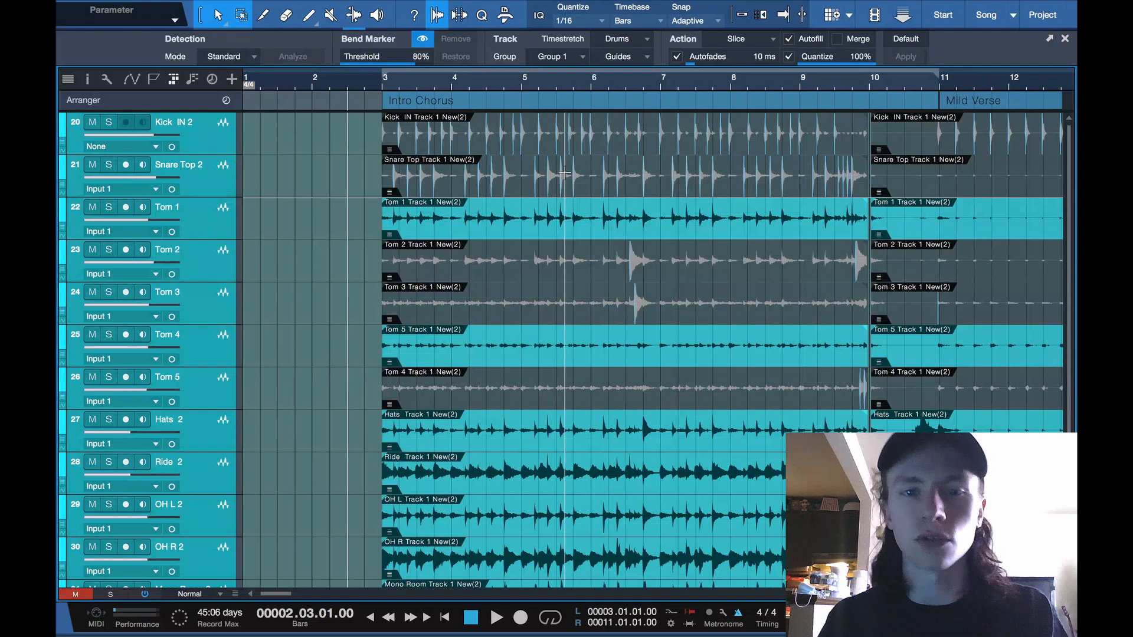
Select the grouped drum events of the Intro Chorus and set their timestretch mode to Drums - Elastique Pro.
click(561, 186)
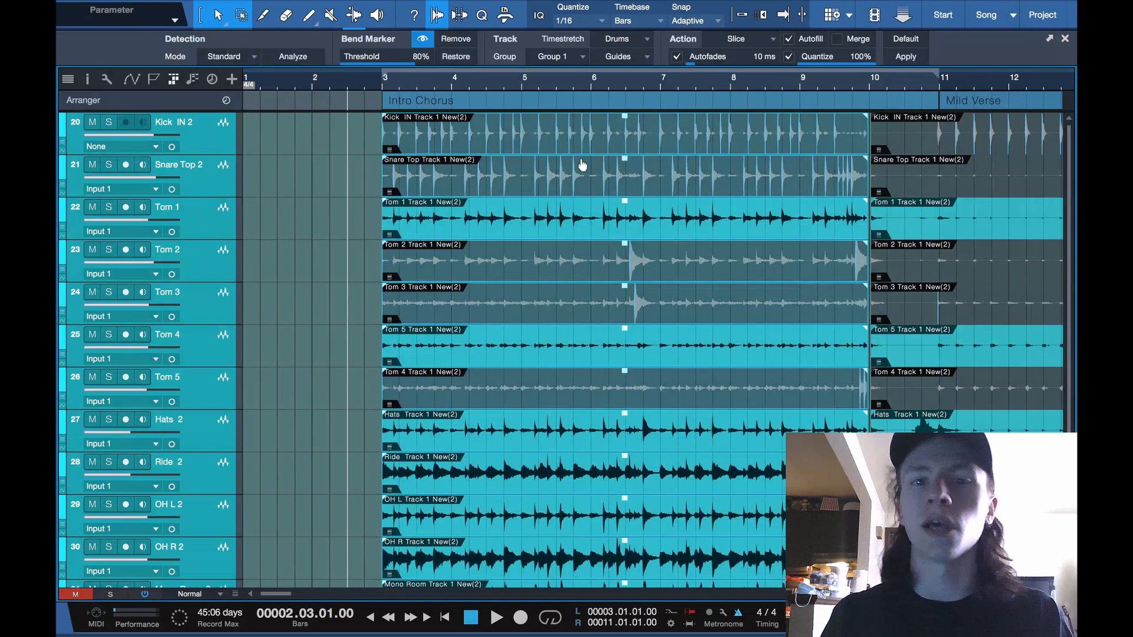
click(638, 42)
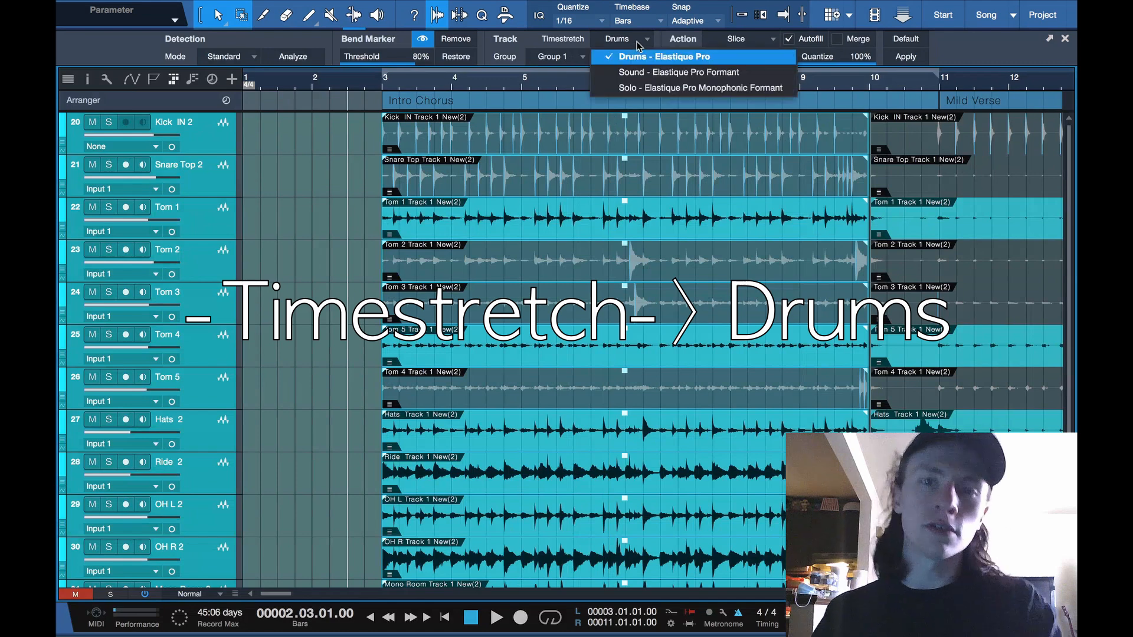
click(621, 55)
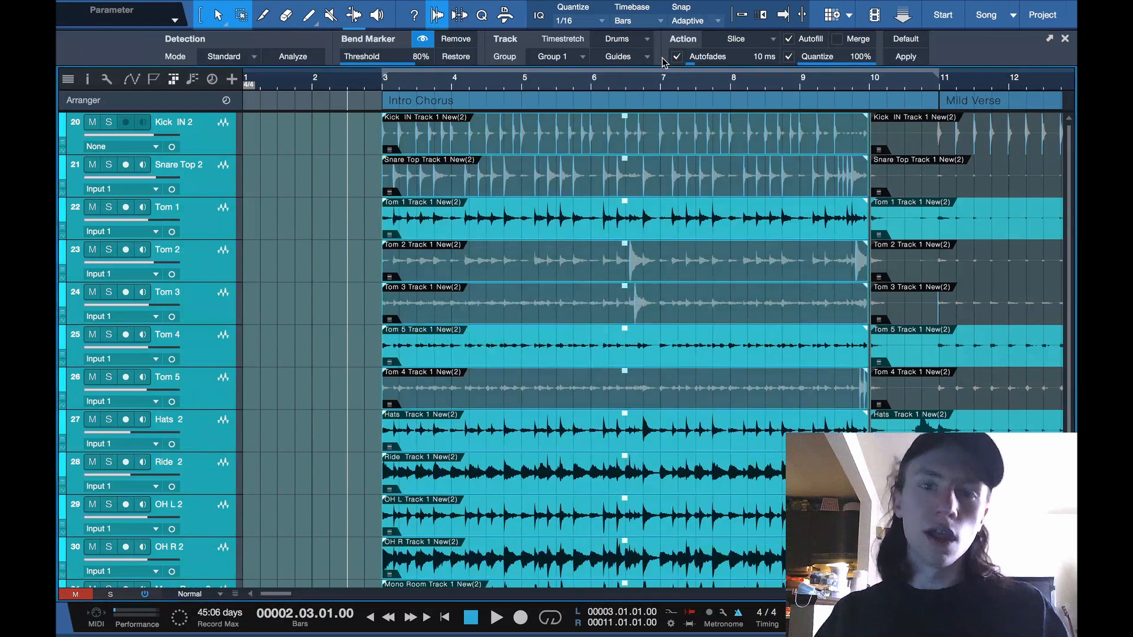
Enable Hats 2, Ride 2, OH L 2, OH R 2 and Mono Room 2 as additional guide tracks.
click(628, 57)
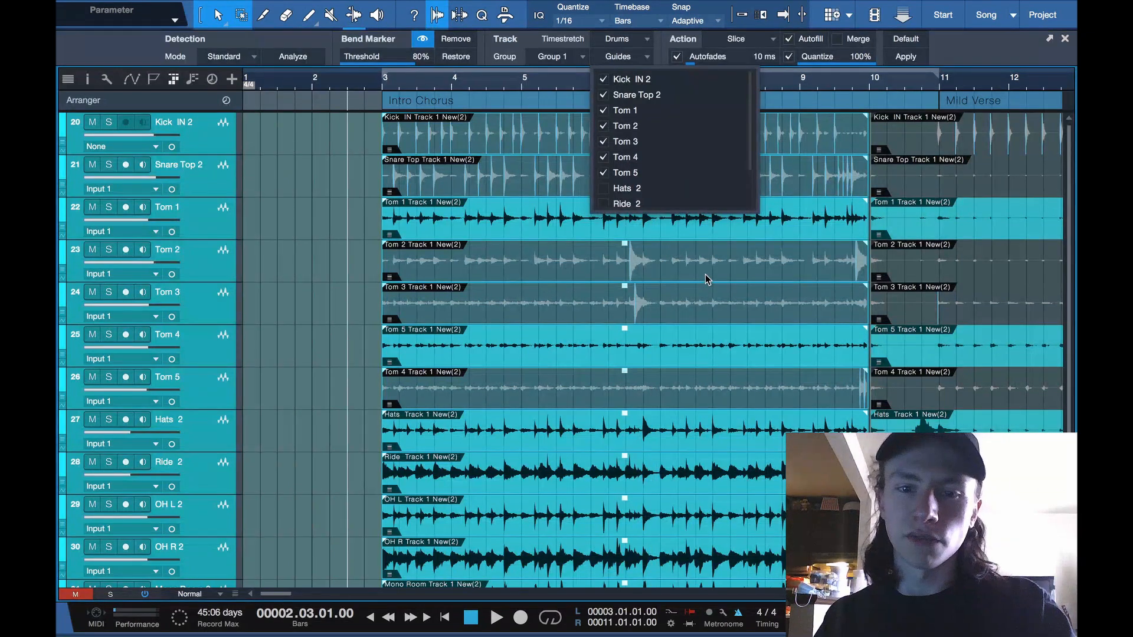
scroll(676, 155, down, 3)
drag(603, 139, 603, 200)
scroll(665, 170, up, 3)
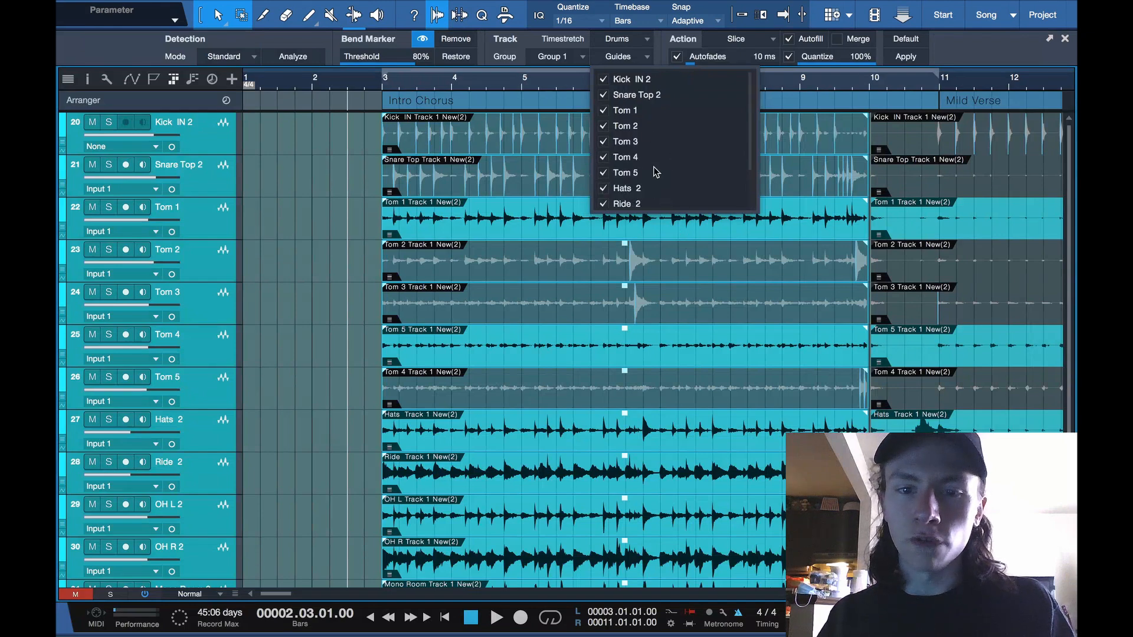
scroll(665, 170, down, 2)
scroll(666, 170, up, 2)
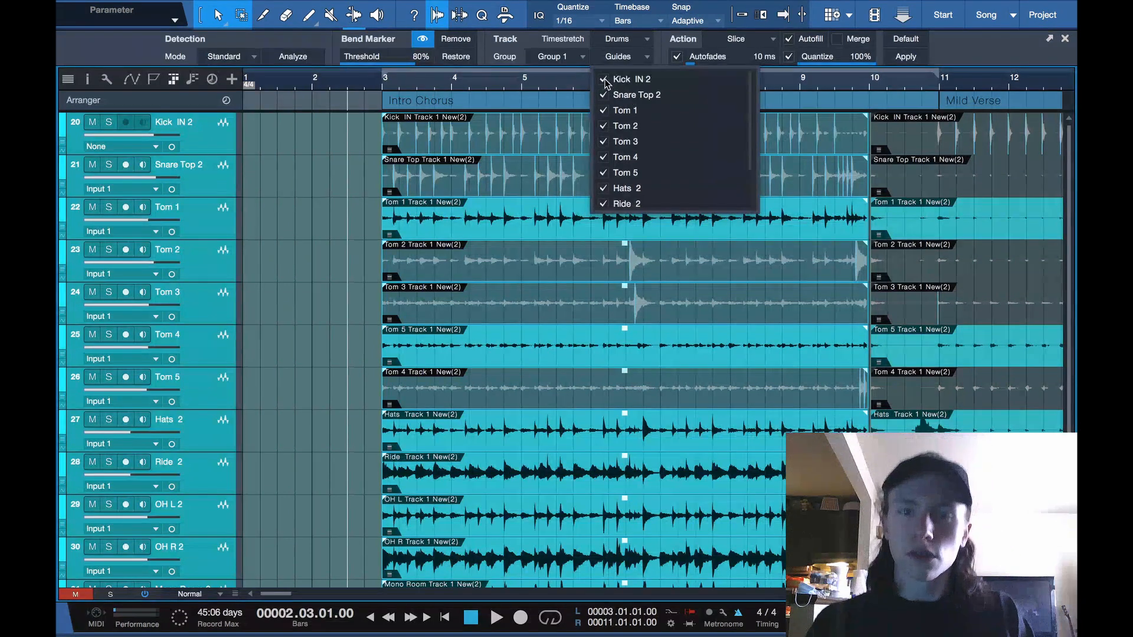
Disable every track in the guides list, from Kick IN 2 through Mono Room 2.
scroll(630, 155, down, 3)
drag(603, 79, 604, 234)
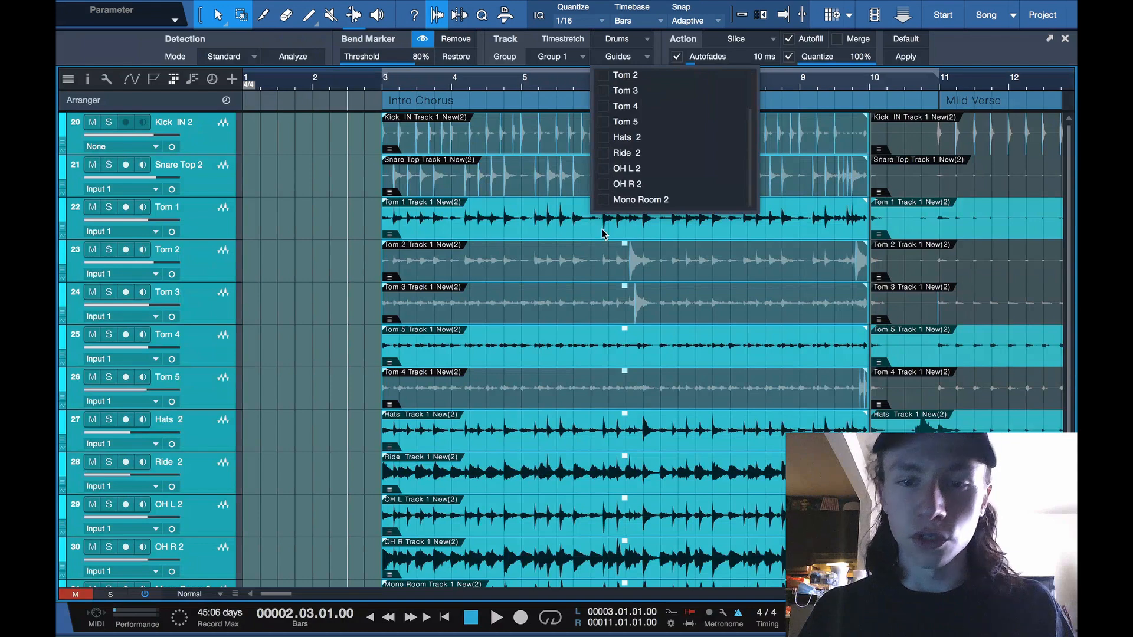
scroll(637, 118, up, 3)
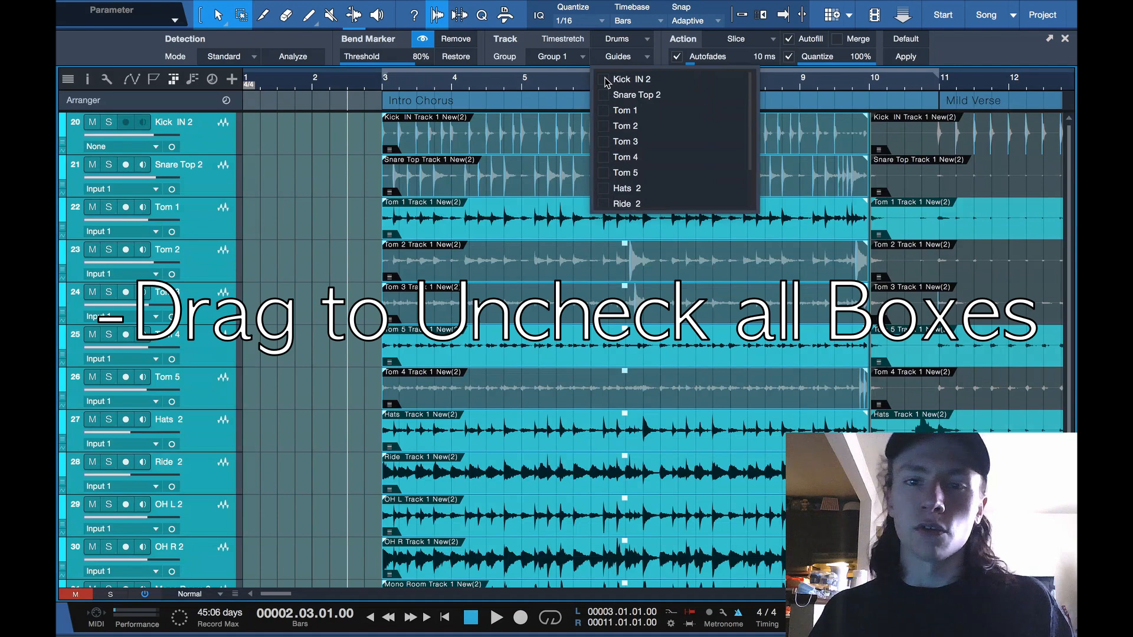
Enable only Kick IN 2, Snare Top 2, Tom 2, Tom 3 and Tom 5 as guide tracks.
drag(606, 80, 605, 96)
click(608, 124)
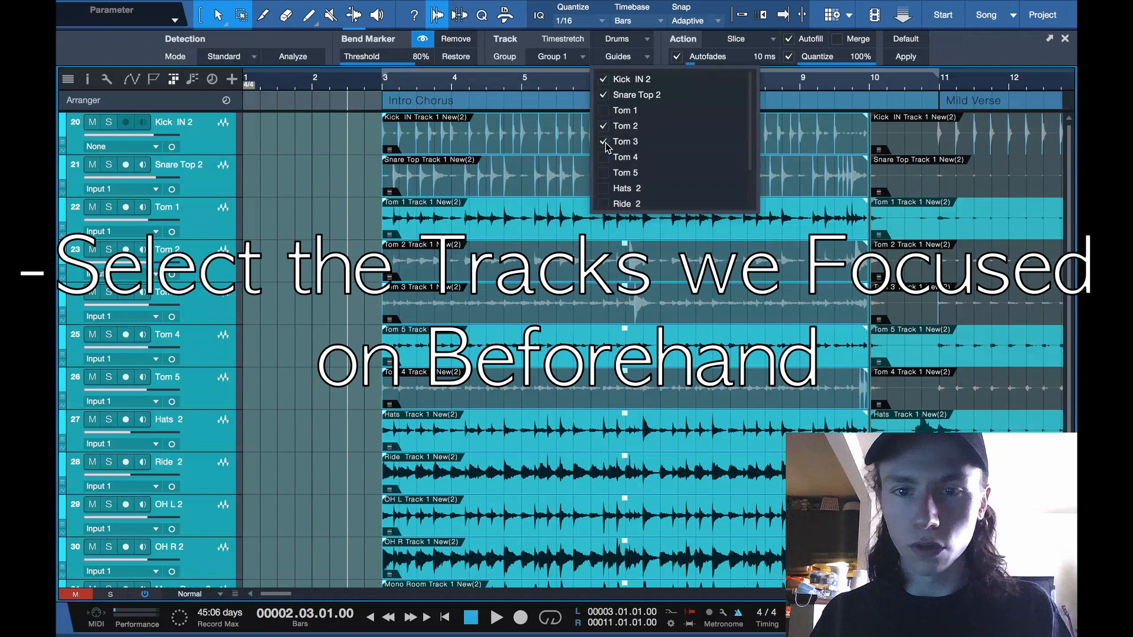
click(606, 173)
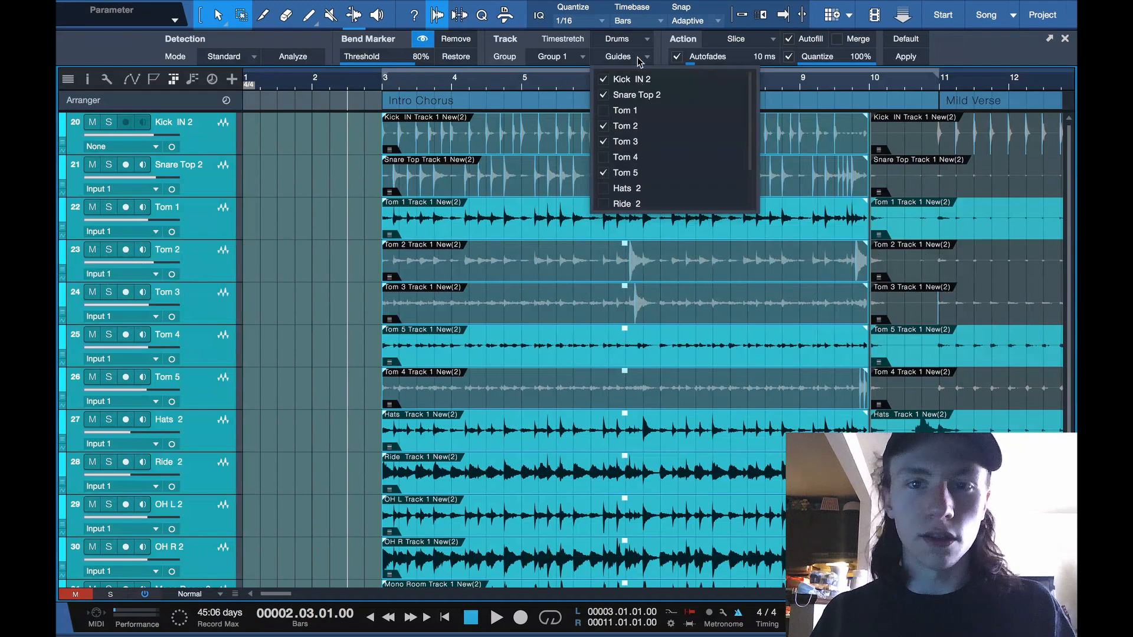
Double-check the whole list of guide tracks, close it and deselect the drum events.
scroll(667, 156, down, 2)
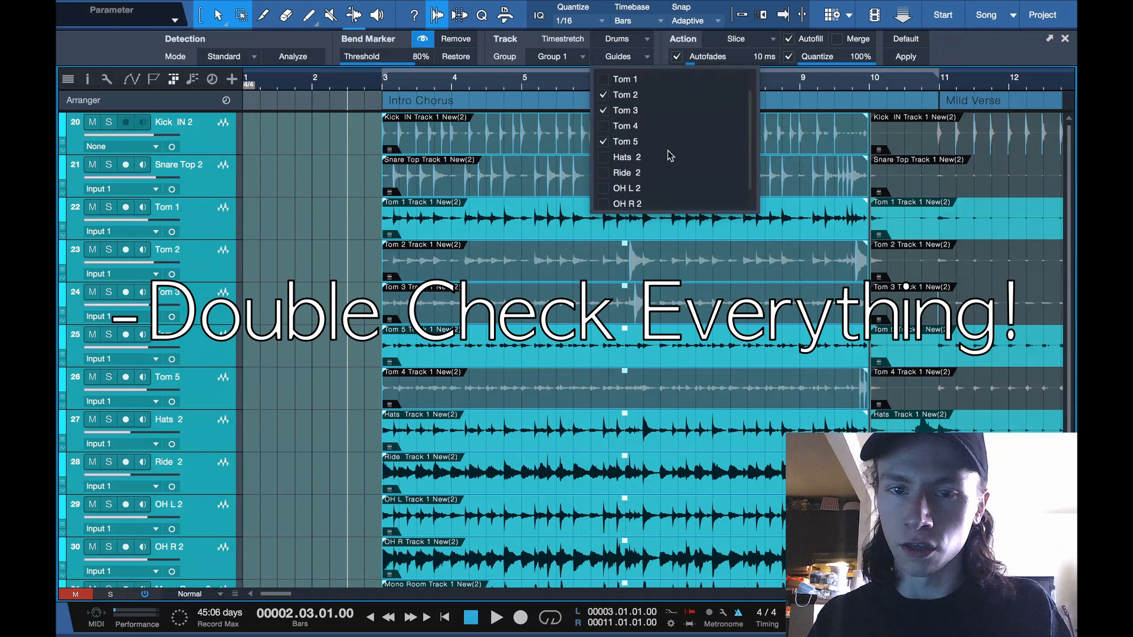
scroll(669, 155, up, 2)
scroll(668, 154, down, 2)
scroll(669, 154, up, 2)
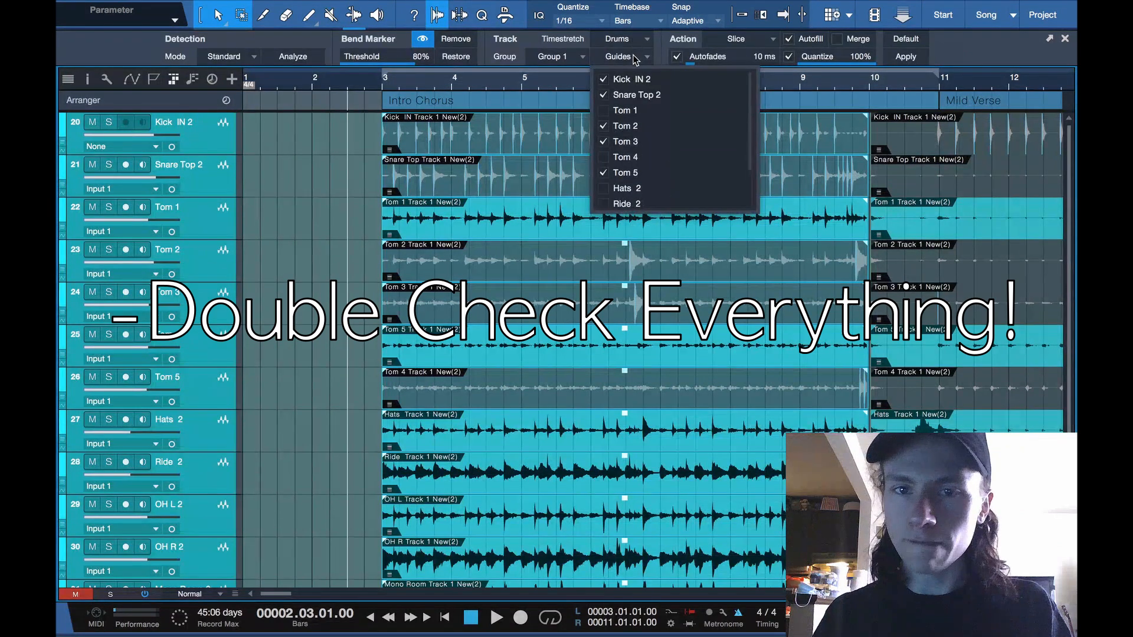
click(635, 57)
click(358, 143)
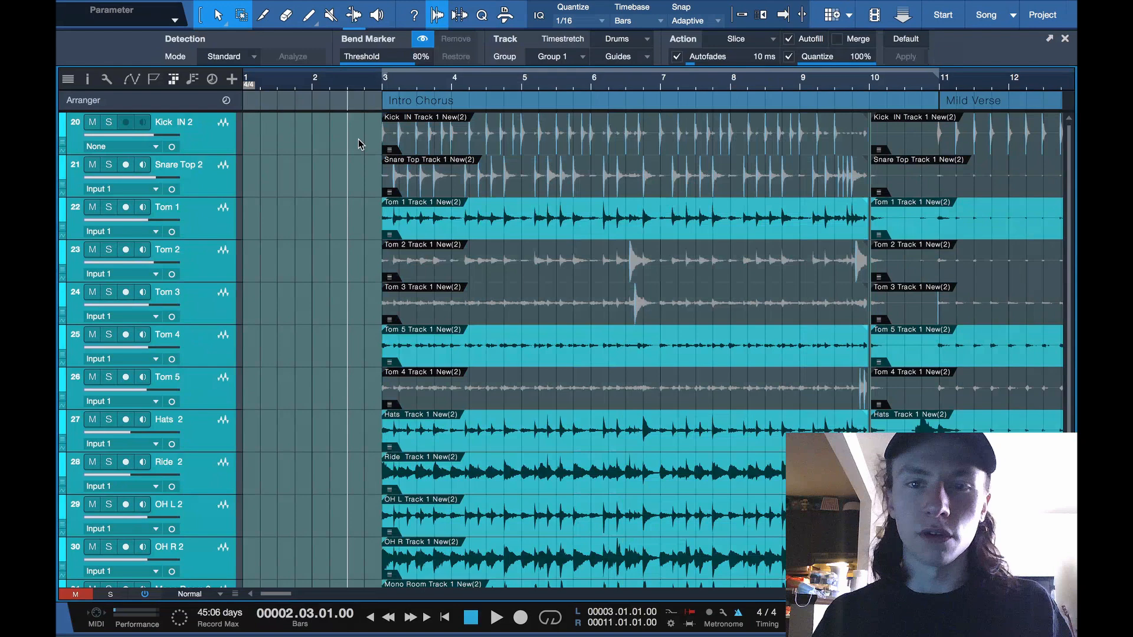
Slice the grouped Intro Chorus drum events at their bend markers and quantize the slices, keeping the Slice action.
click(430, 147)
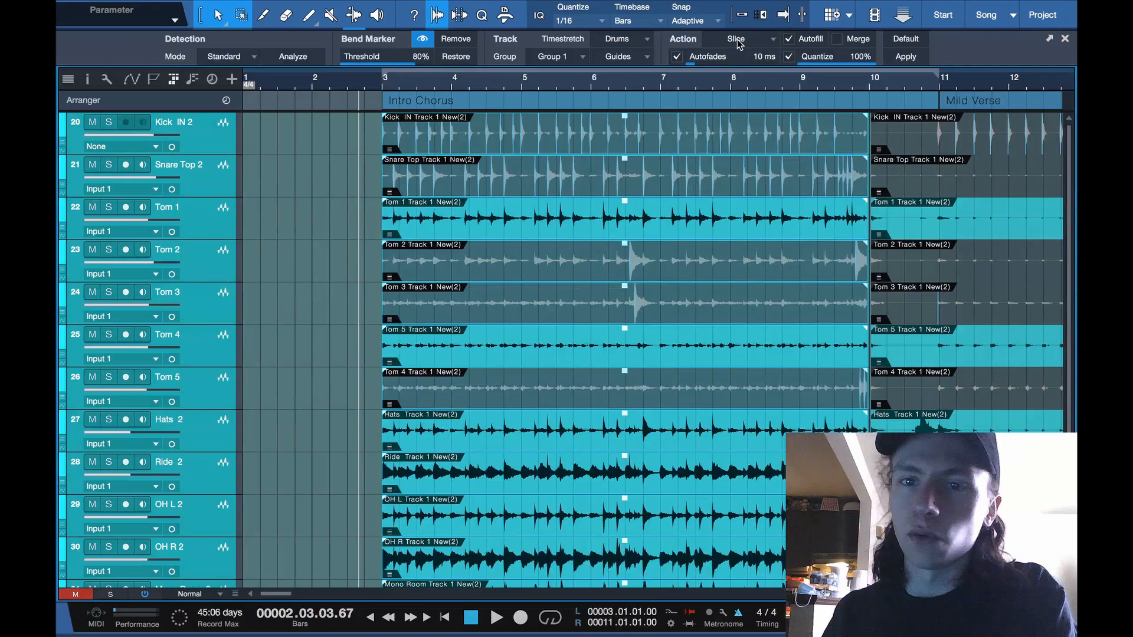
click(744, 40)
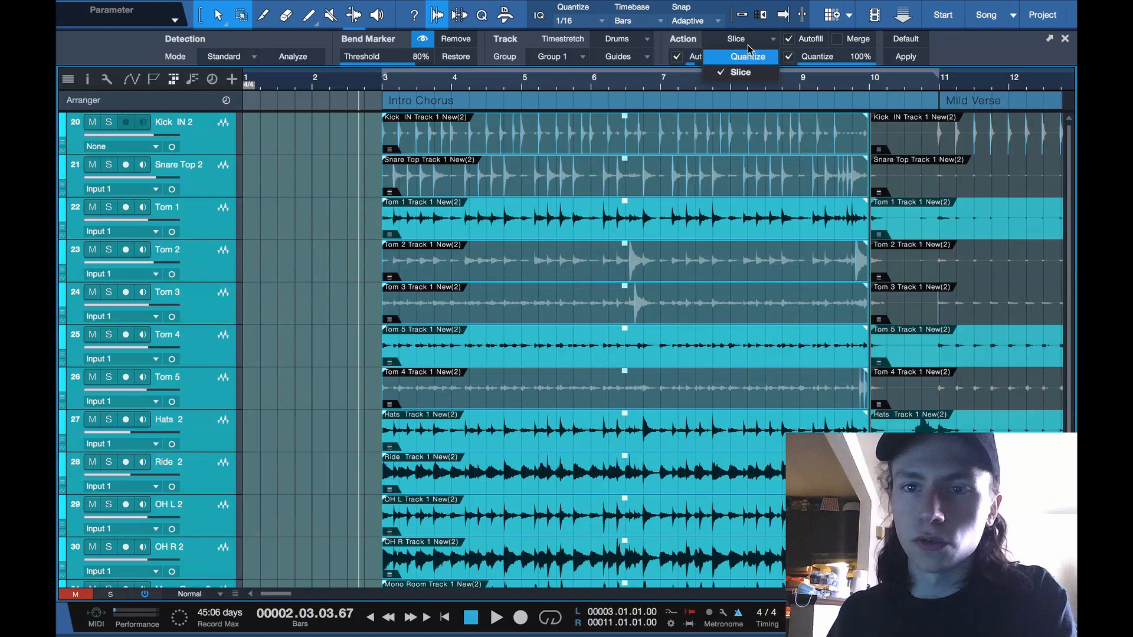
click(748, 43)
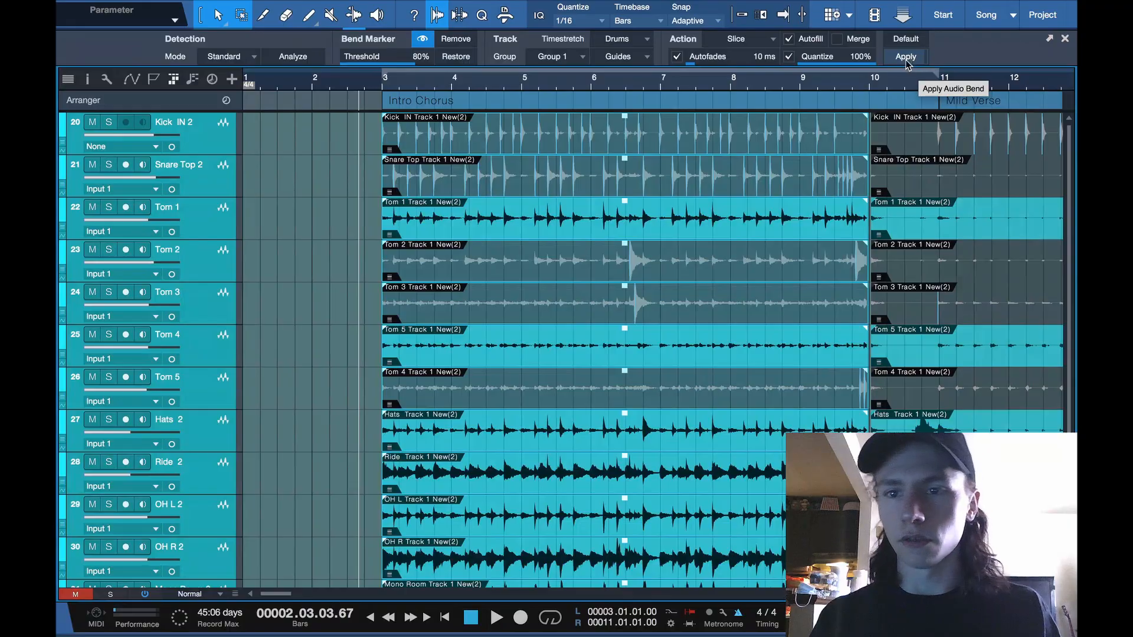
click(905, 59)
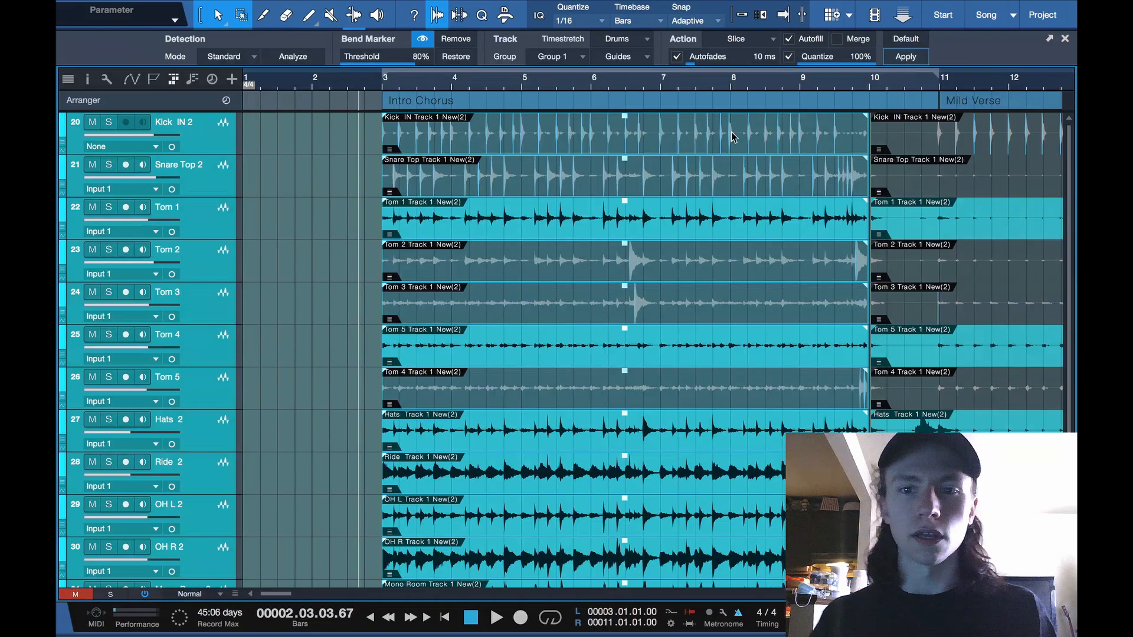
key(q)
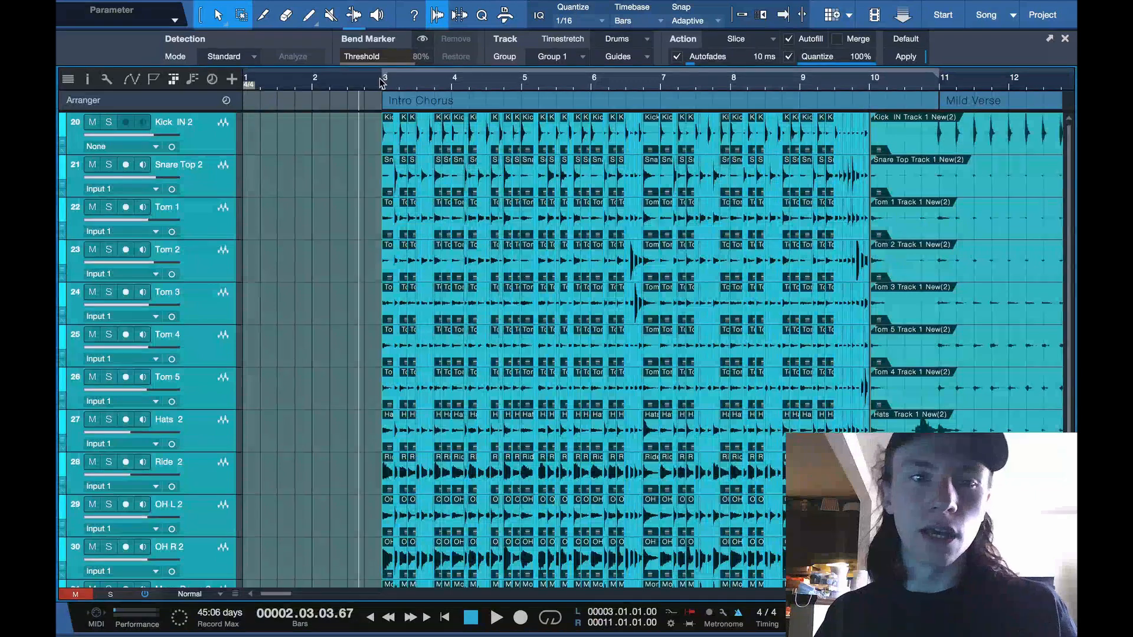
Examine the crossfade between the drum slices just before the kick hit at 3.2.
click(386, 129)
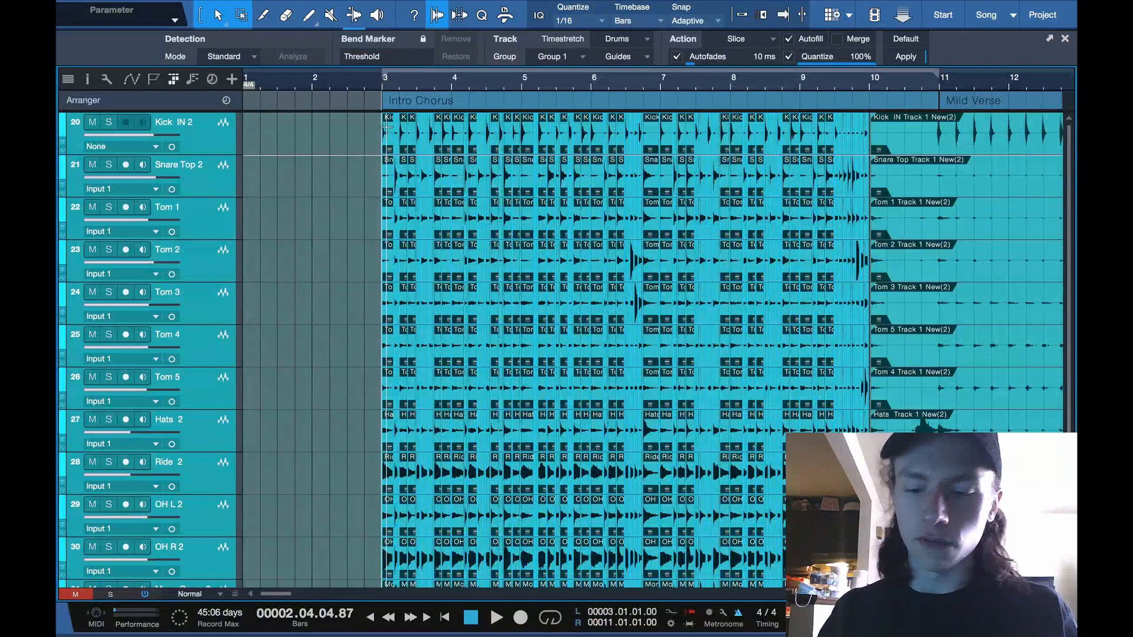
key(e)
key(e)
key(e)
key(e)
key(e)
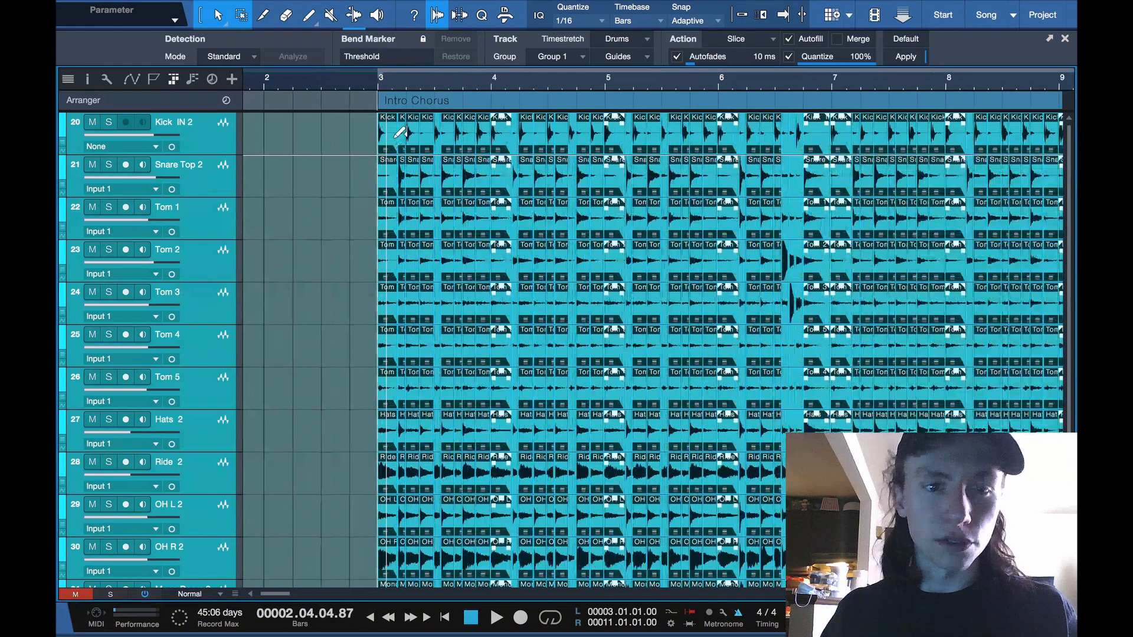
key(e)
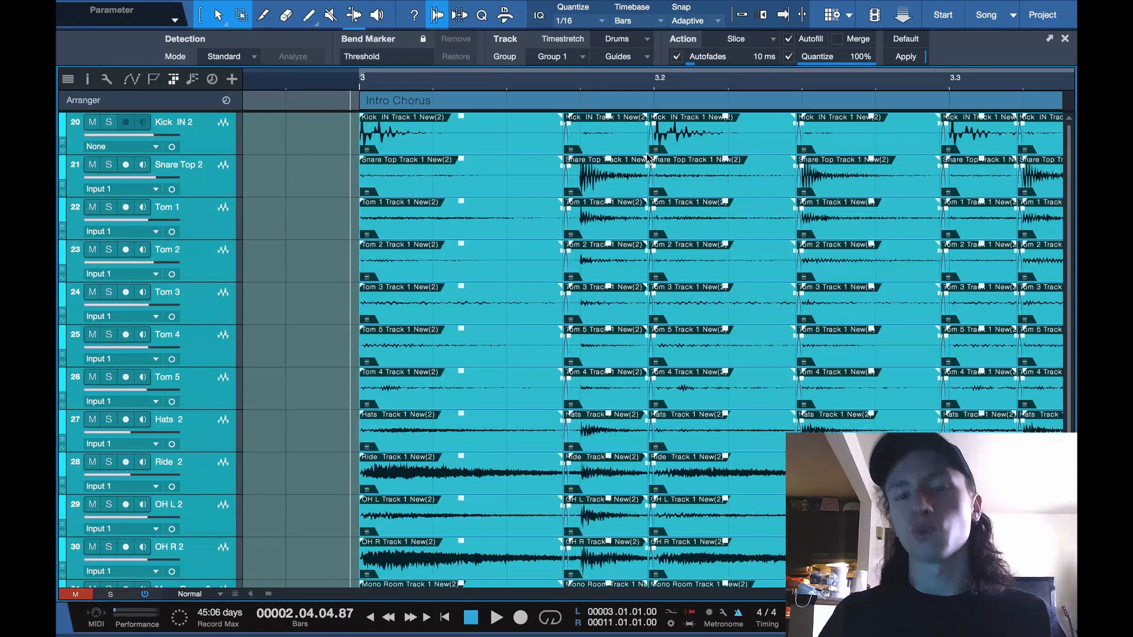
scroll(687, 151, up, 5)
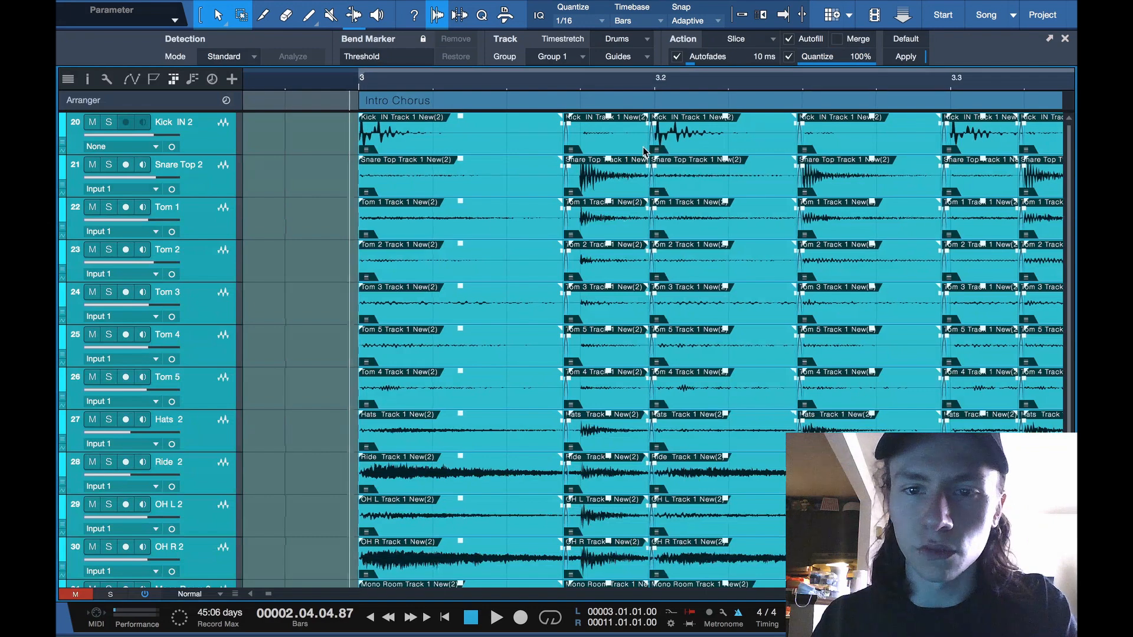
scroll(687, 150, up, 3)
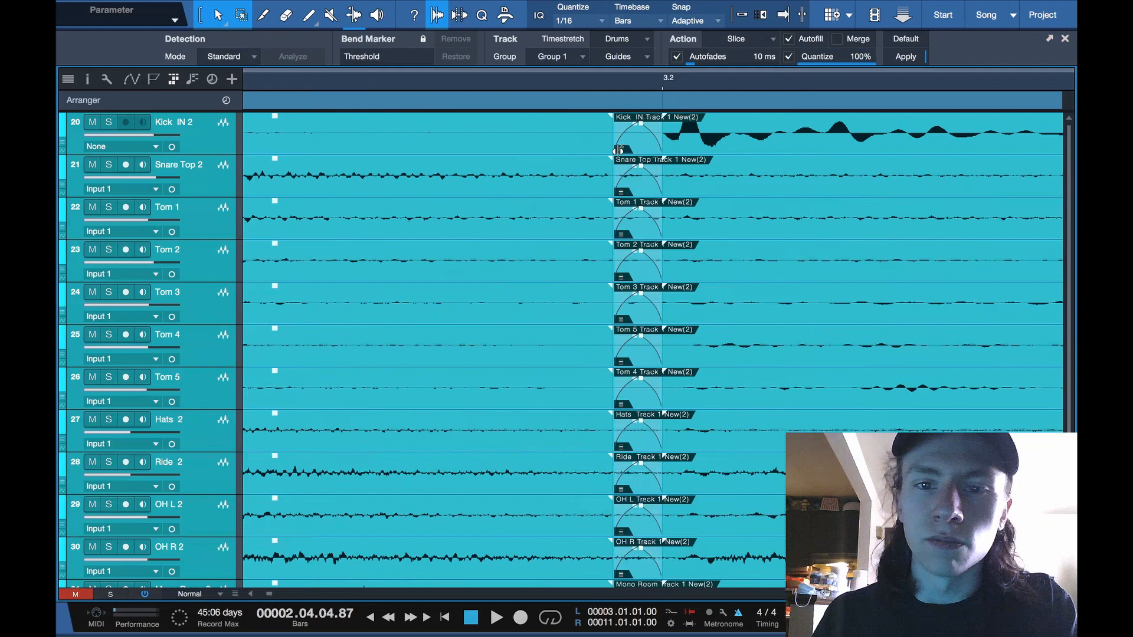
mouse_move(661, 158)
mouse_down()
mouse_move(638, 152)
mouse_move(673, 163)
mouse_up()
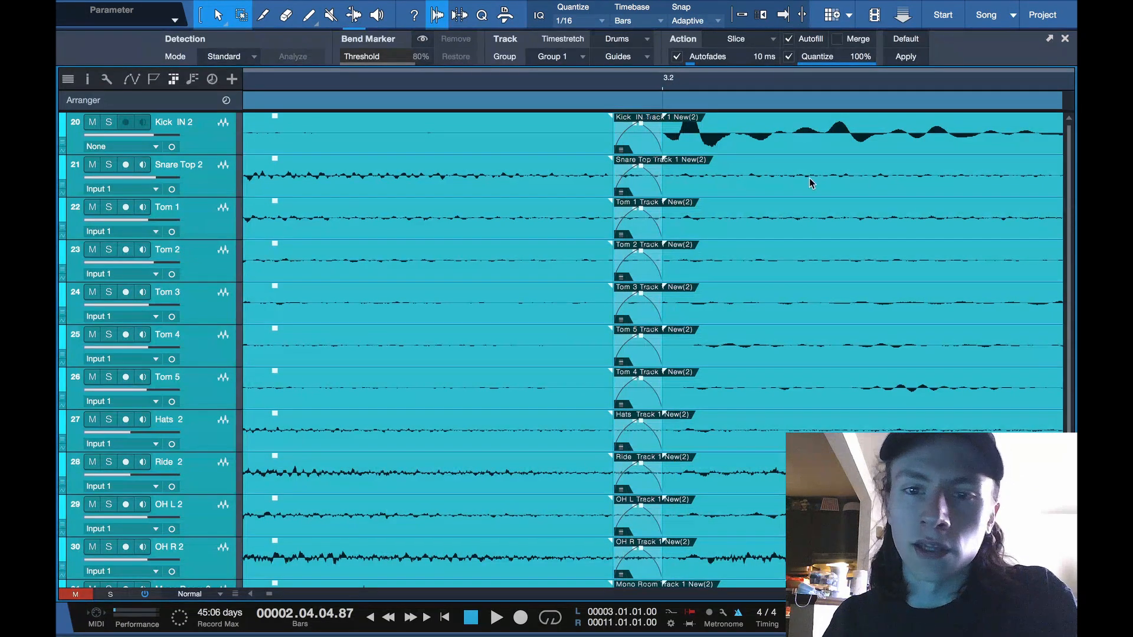
Inspect the slice boundaries and crossfades from the start of bar 3 through the first snare hit to 3.2.
key(w)
key(w)
key(w)
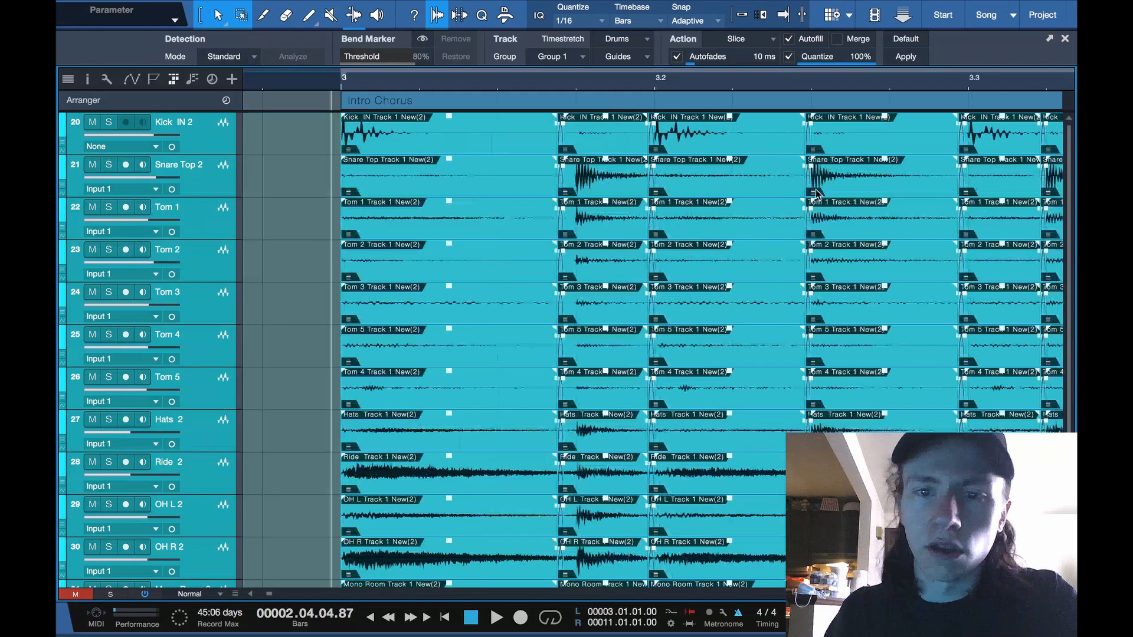
key(e)
key(e)
key(e)
scroll(697, 170, right, 1)
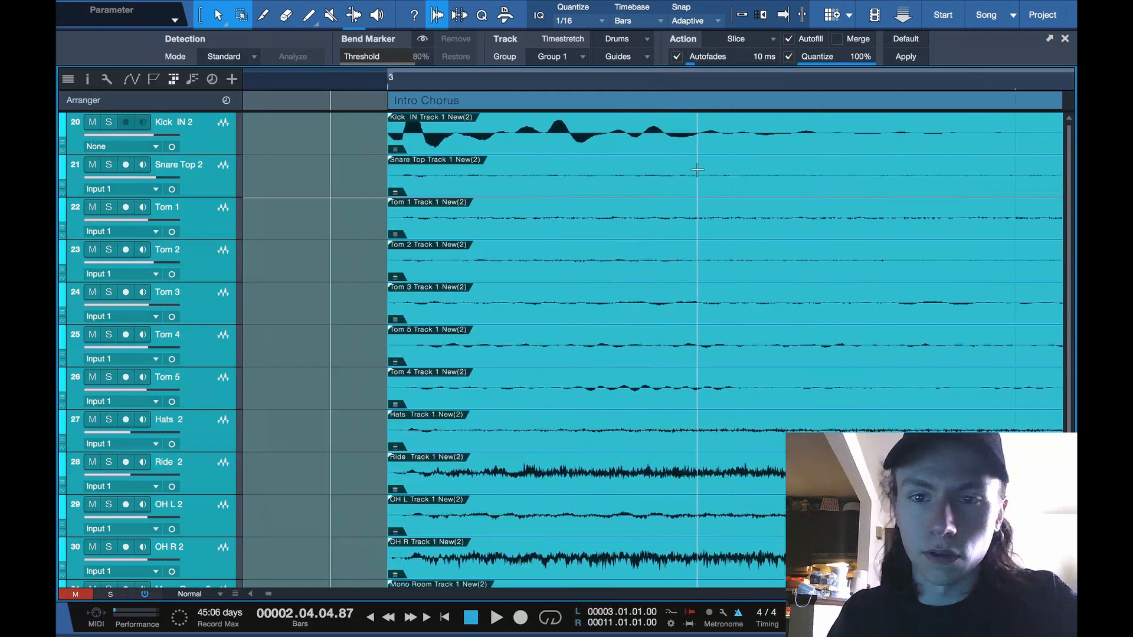
scroll(697, 170, right, 15)
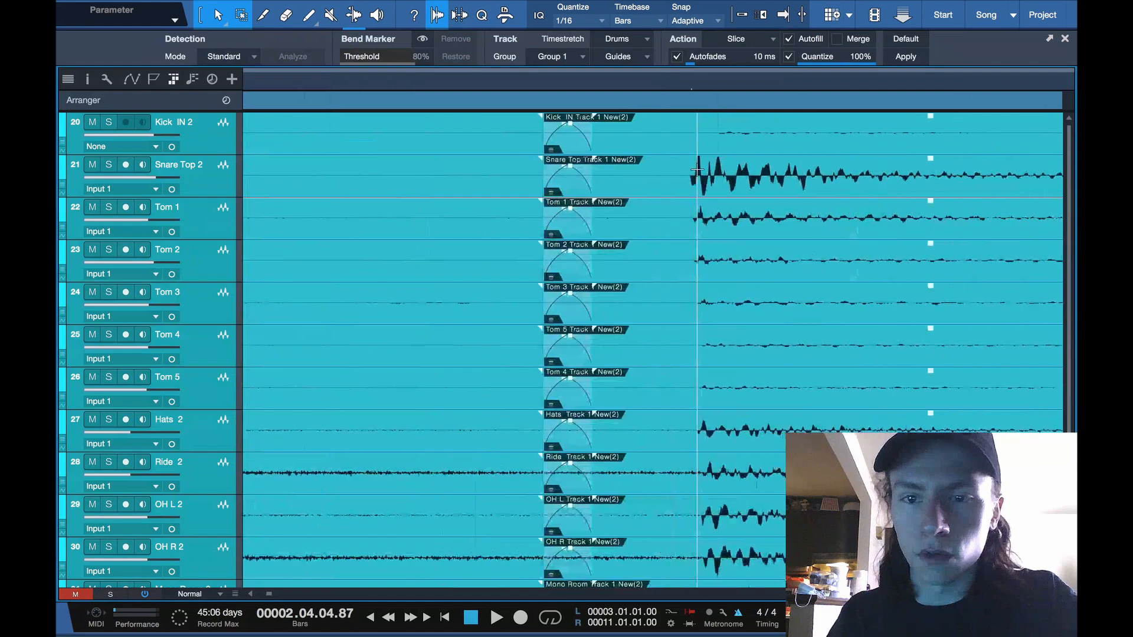
scroll(697, 169, right, 10)
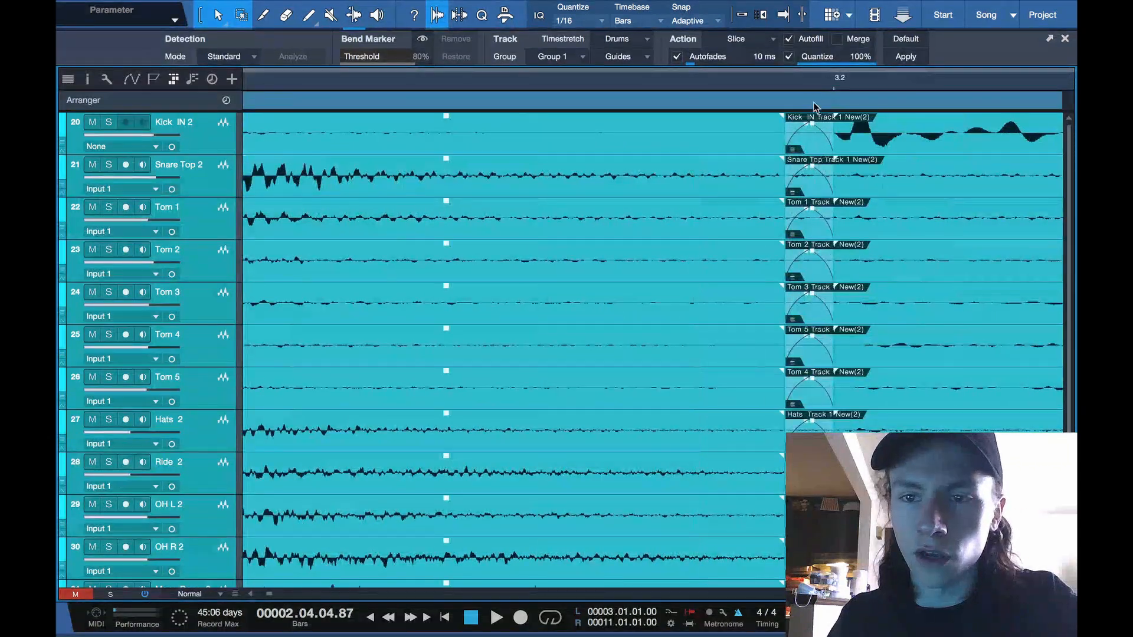
scroll(819, 142, right, 3)
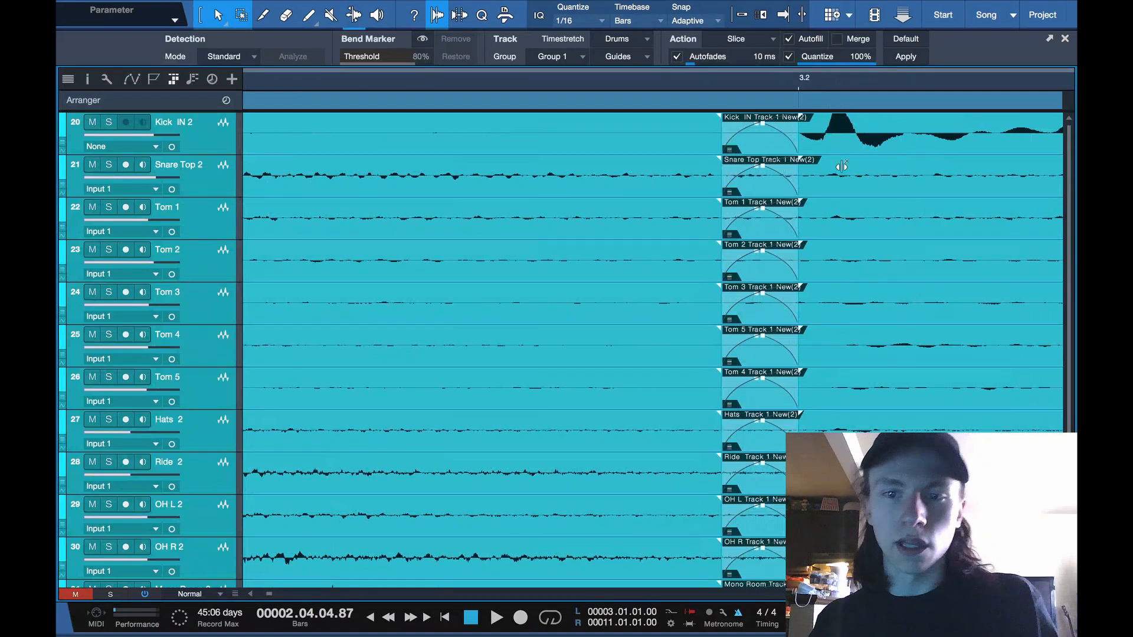
Try to start the crossfade before the kick at 3.2 earlier and end it ahead of the kick transient.
drag(842, 167, 792, 158)
key(super+z)
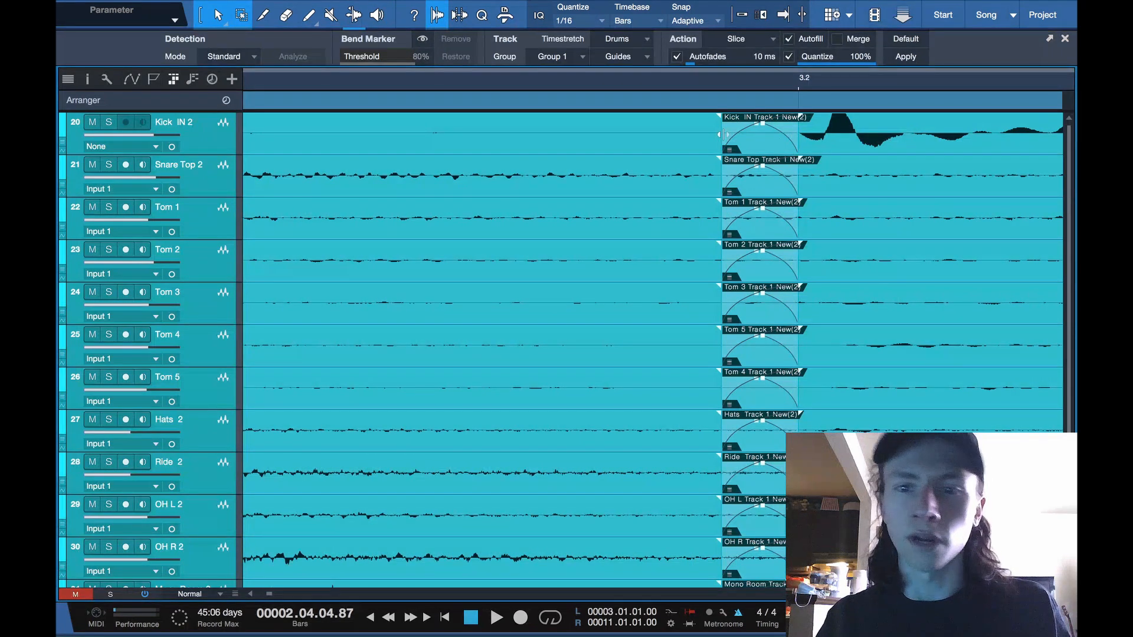
drag(719, 135, 690, 134)
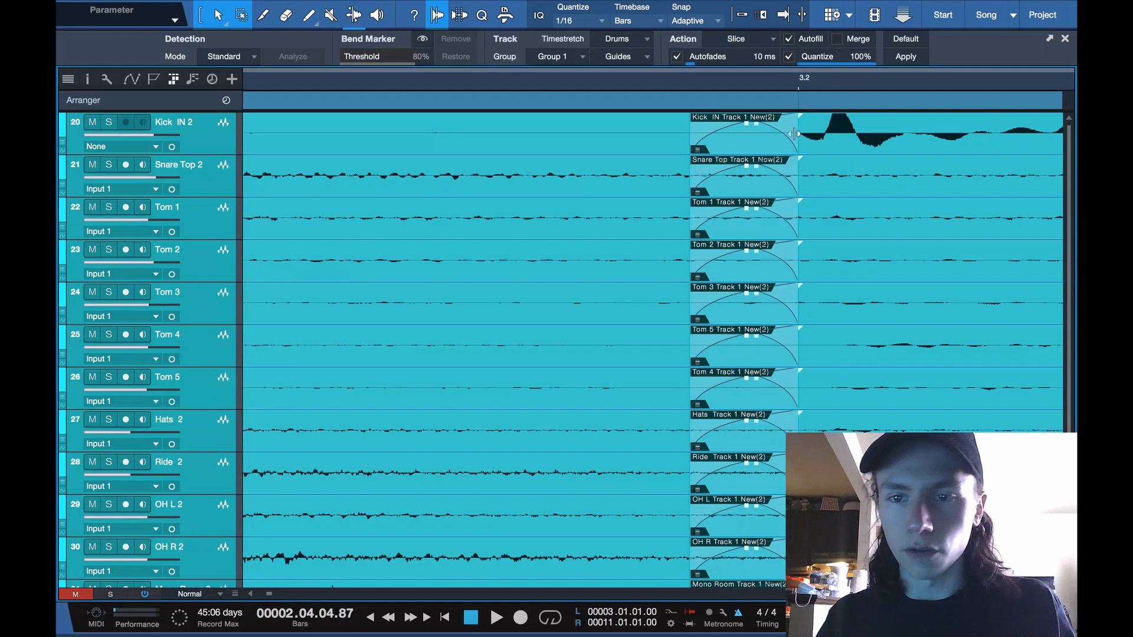
drag(791, 134, 779, 154)
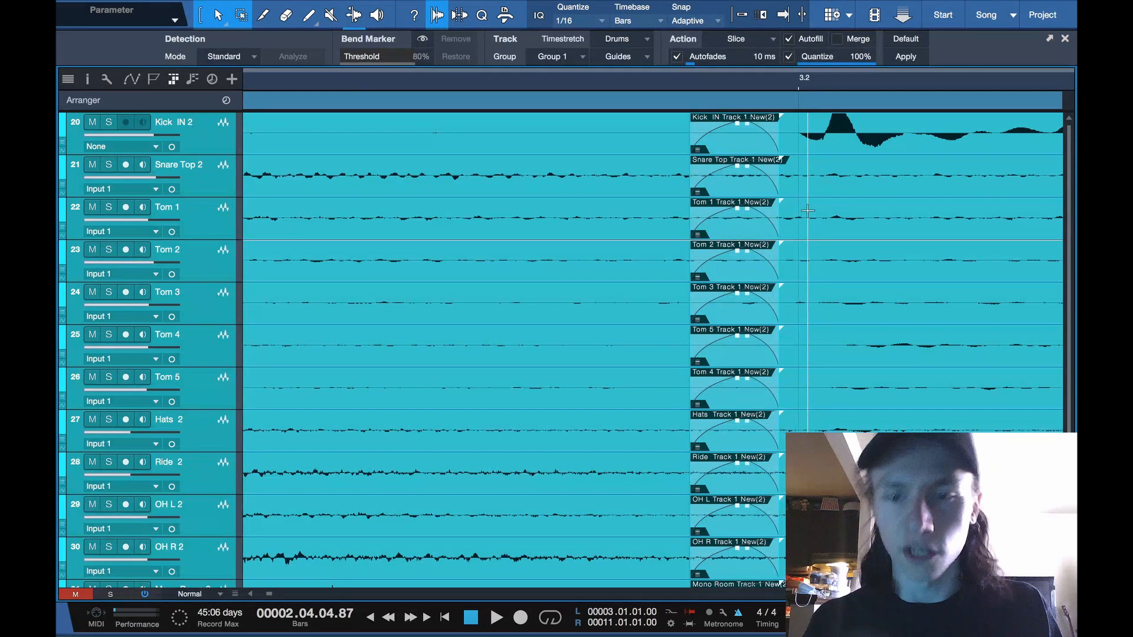
scroll(807, 211, up, 6)
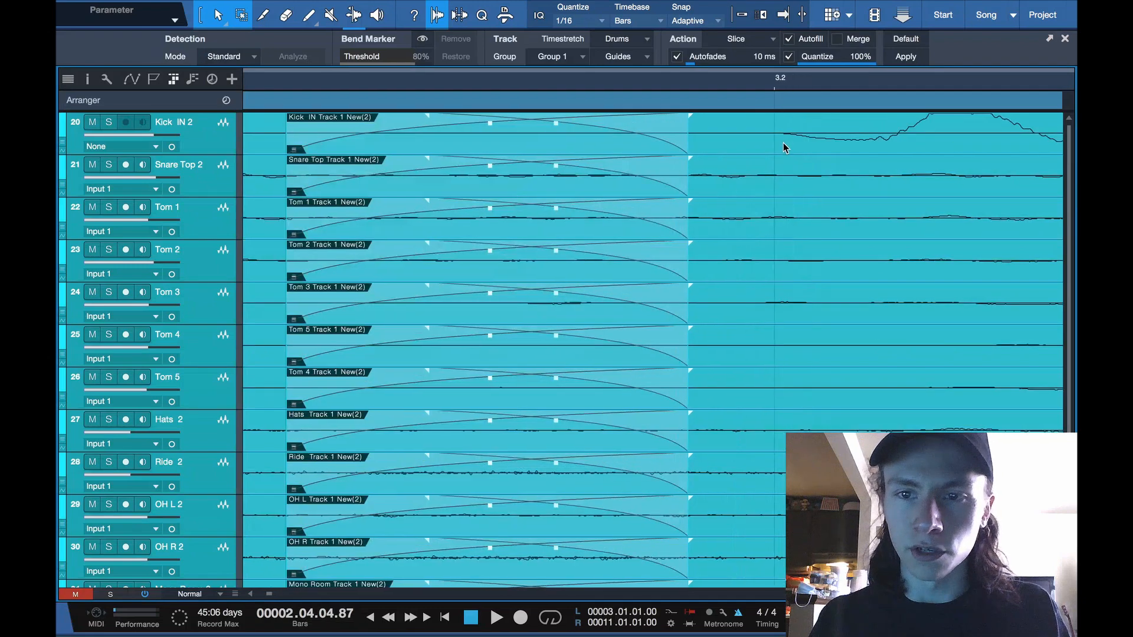
scroll(784, 153, up, 2)
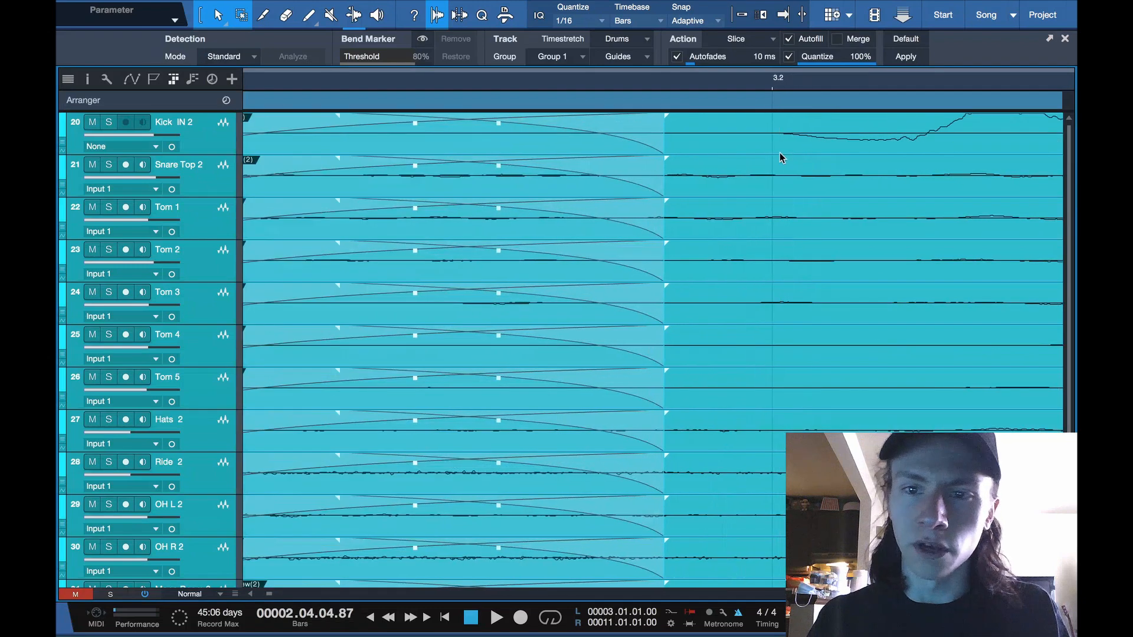
Play back the sliced drums from just before bar 3 and check the Intro Chorus edits, stopping near the end of bar 6.
scroll(774, 163, down, 7)
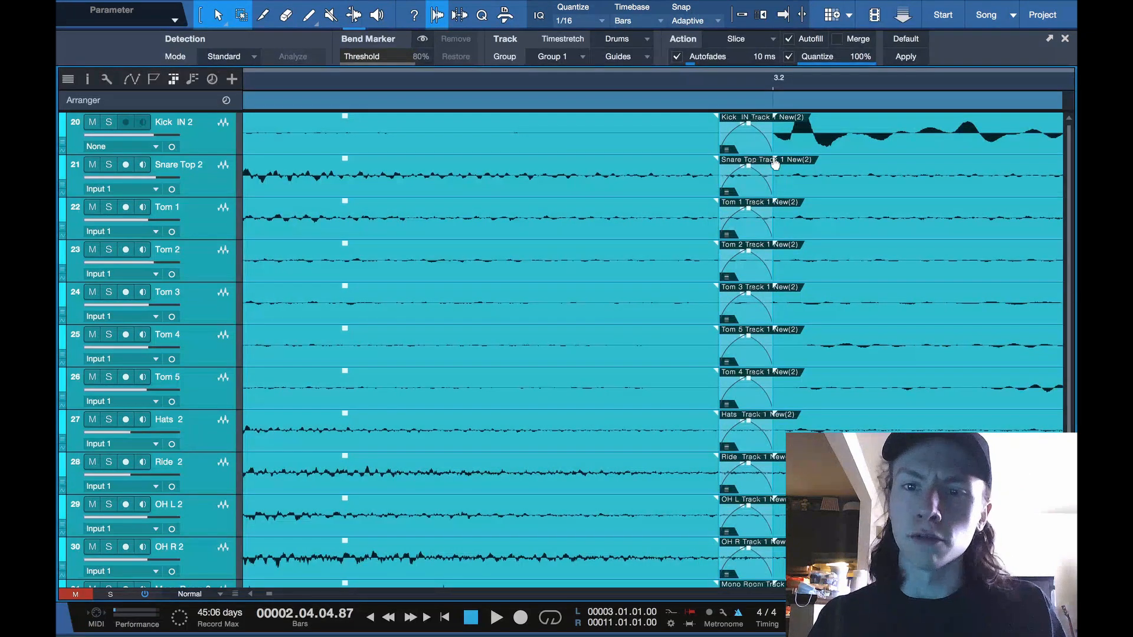
scroll(778, 164, down, 4)
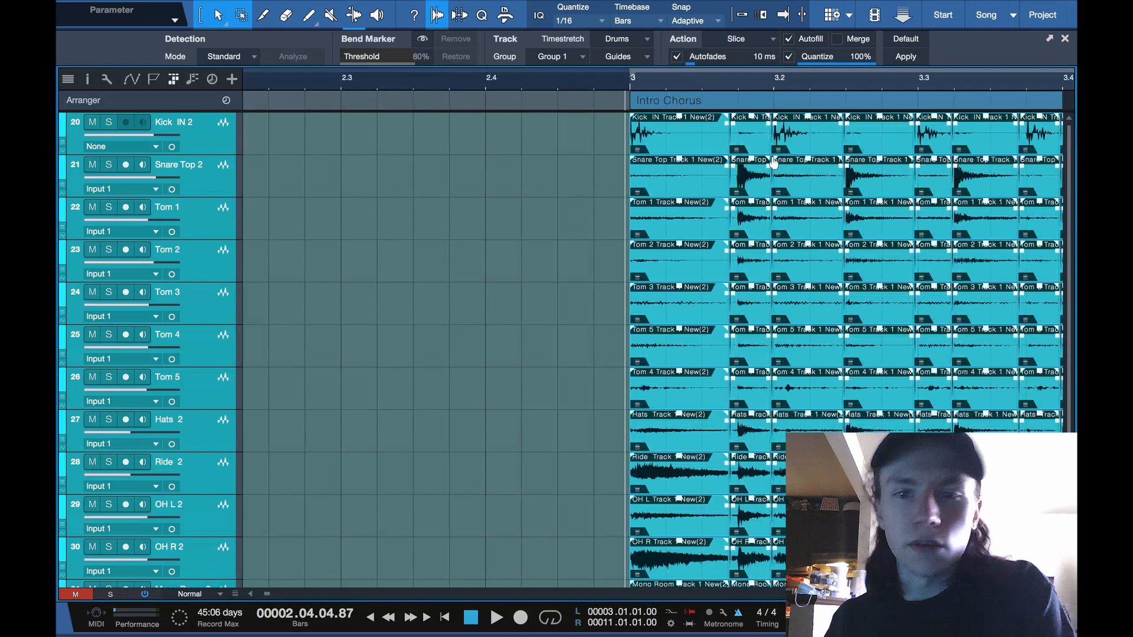
scroll(773, 163, down, 3)
scroll(727, 121, right, 2)
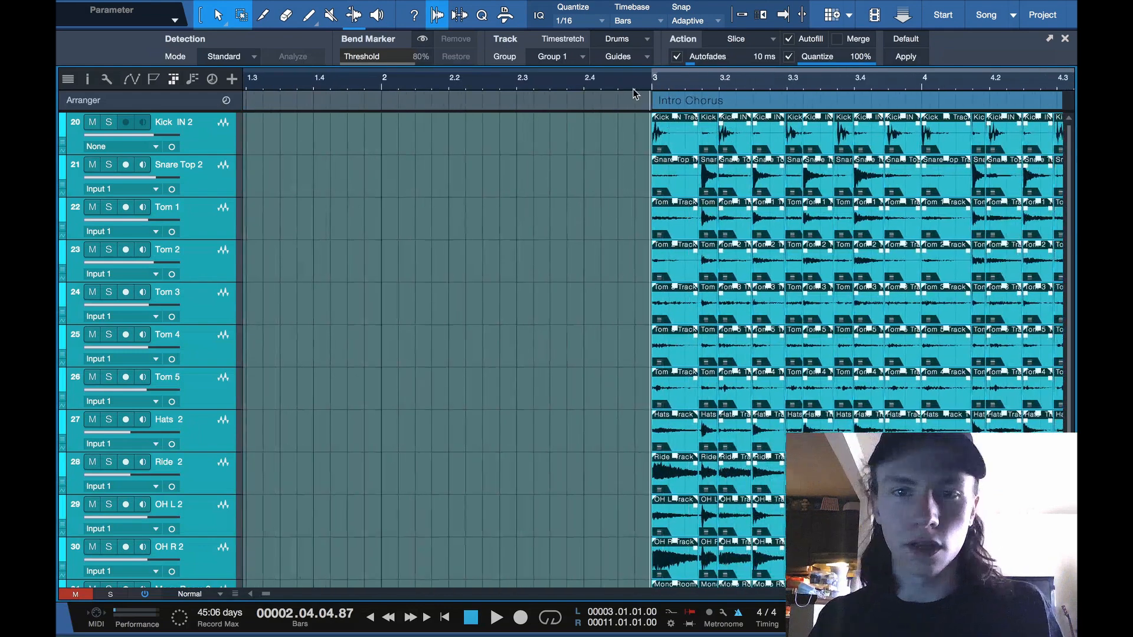
click(584, 88)
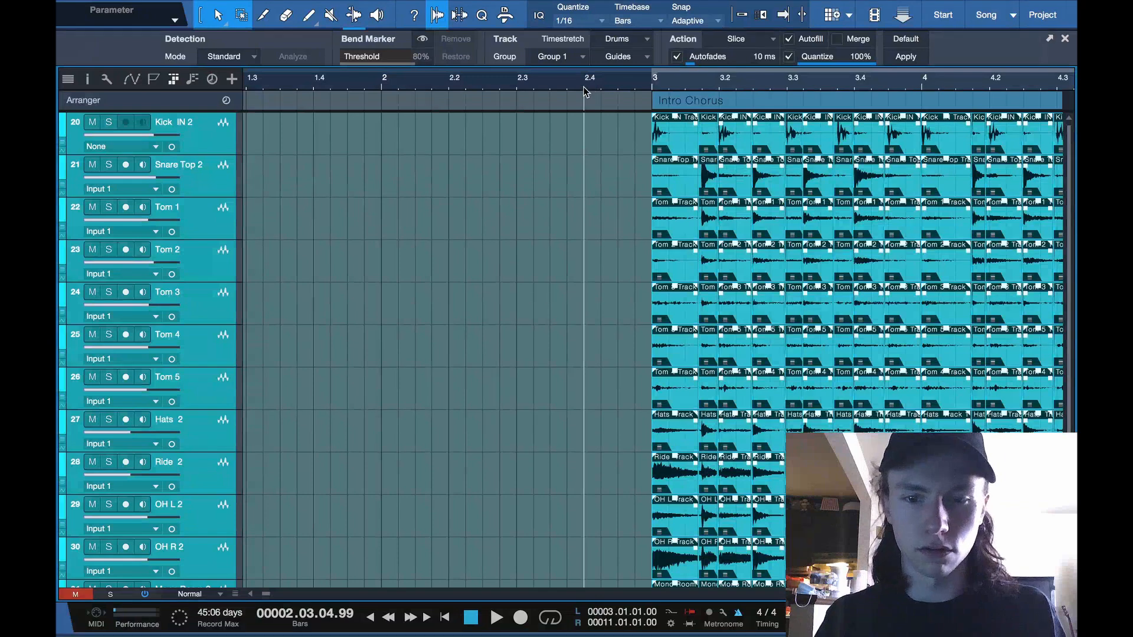
key(space)
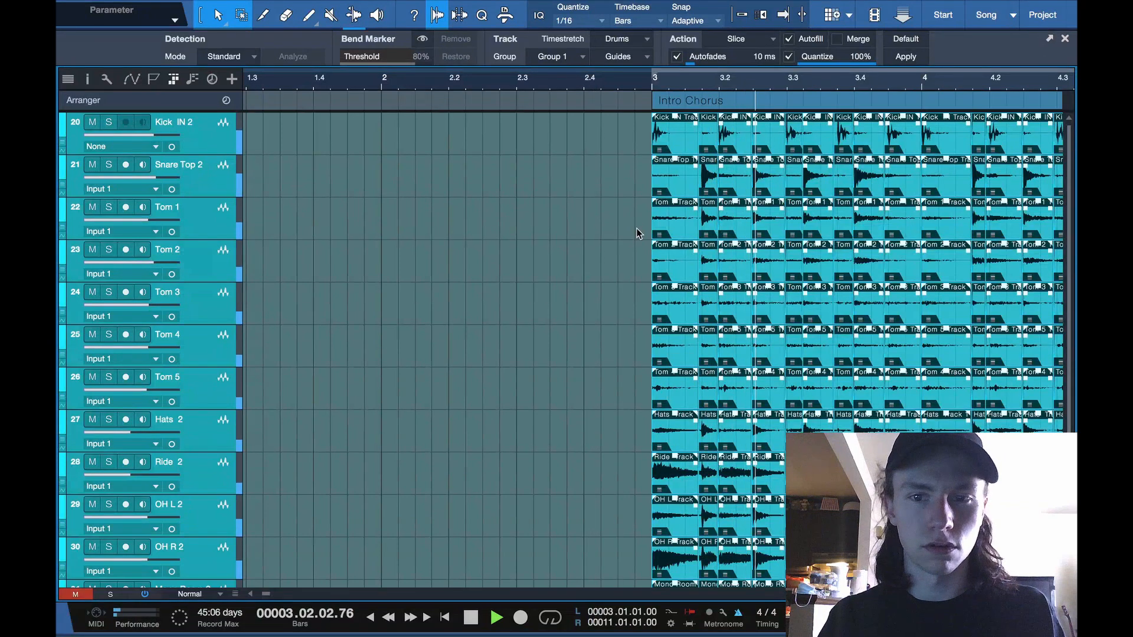
scroll(638, 233, down, 2)
scroll(637, 233, down, 1)
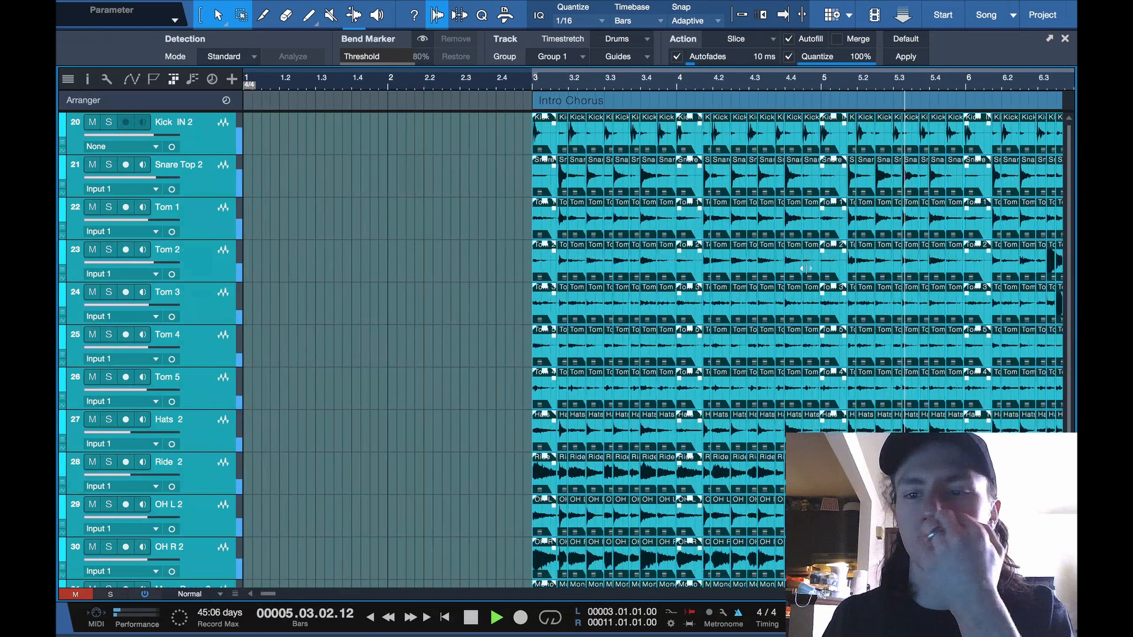
scroll(858, 279, right, 3)
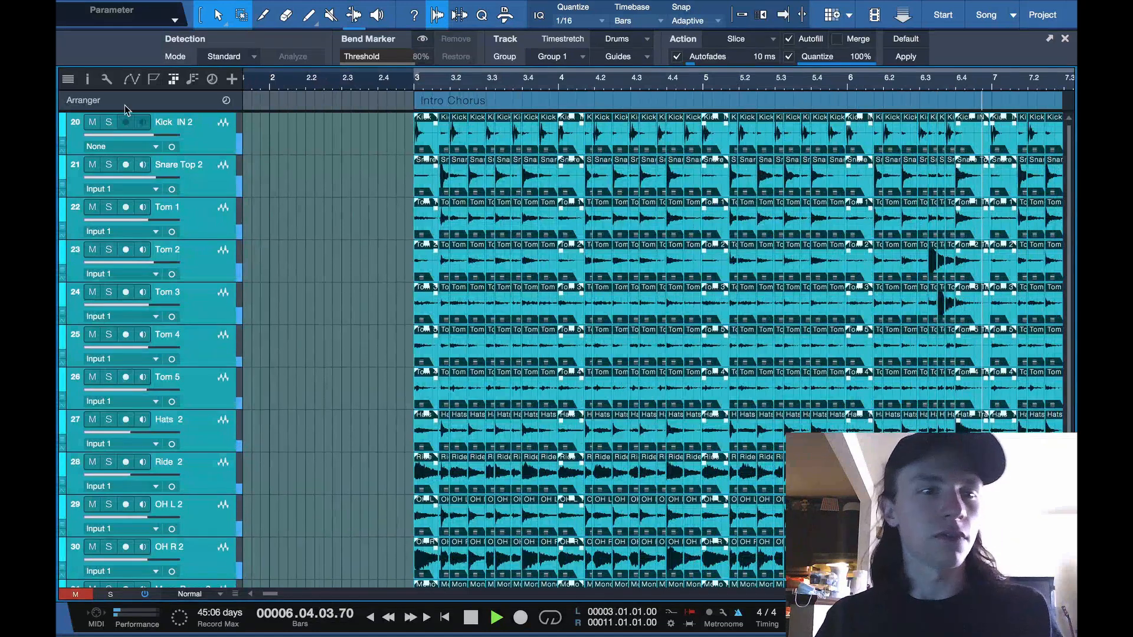
key(space)
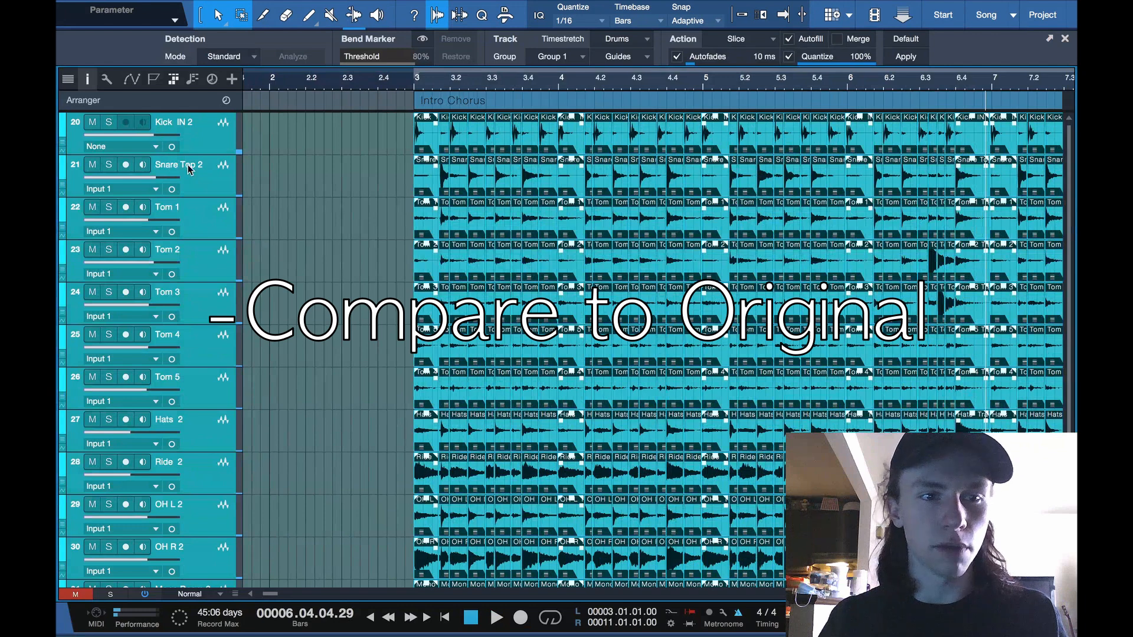
Compare the original and edited drums during playback from bar 3 by switching the group's layer to Track and back to Edit.
click(88, 79)
click(187, 168)
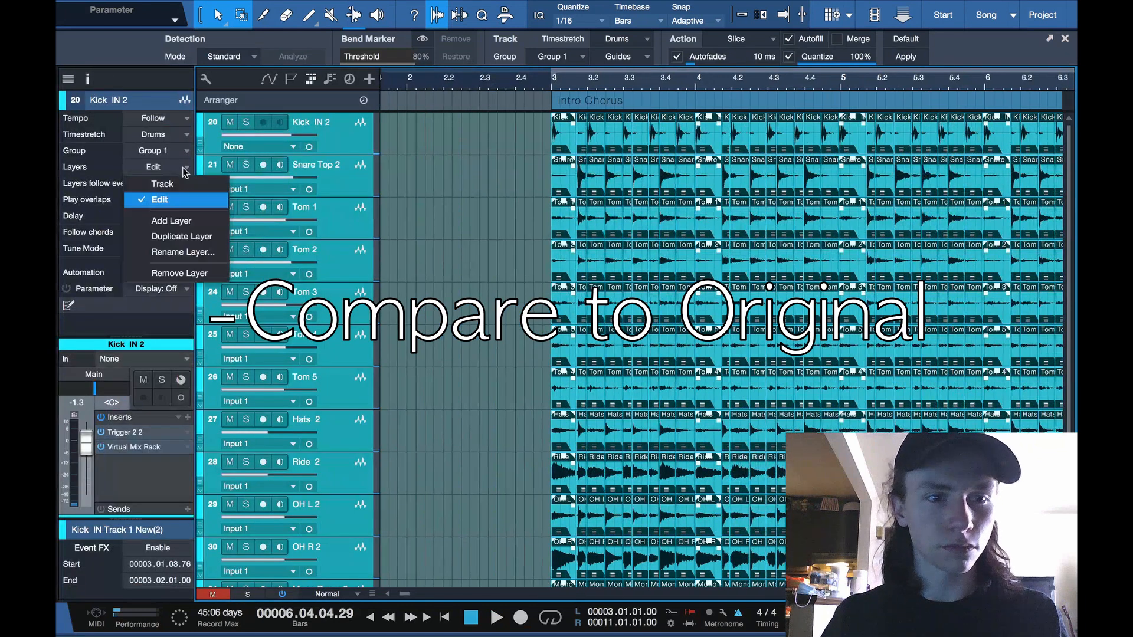
click(190, 187)
click(552, 81)
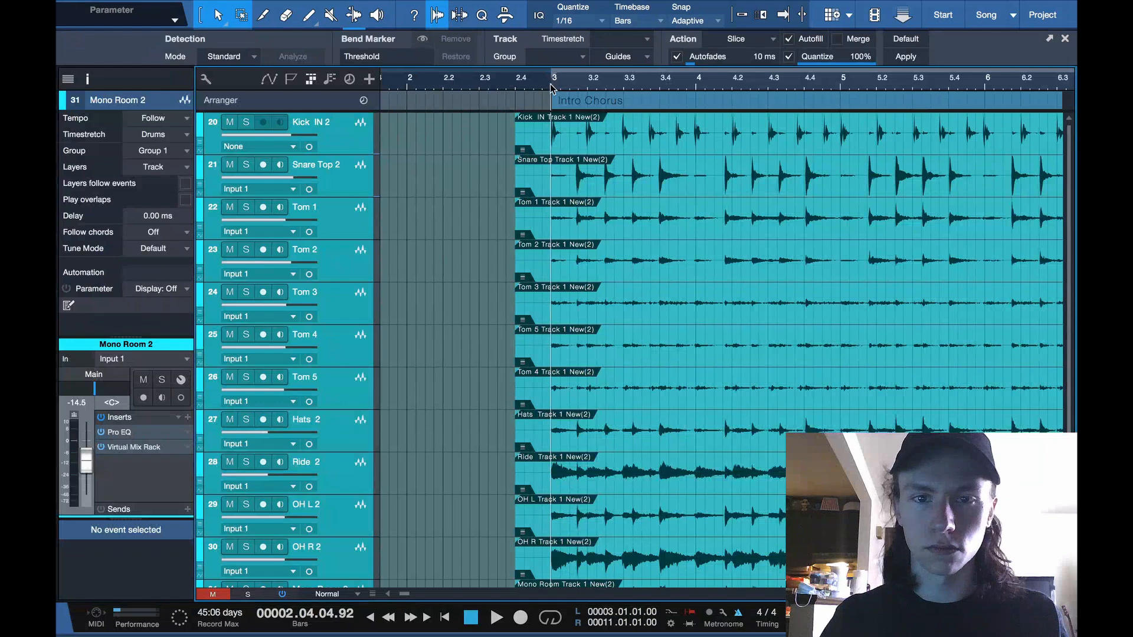
key(space)
click(144, 176)
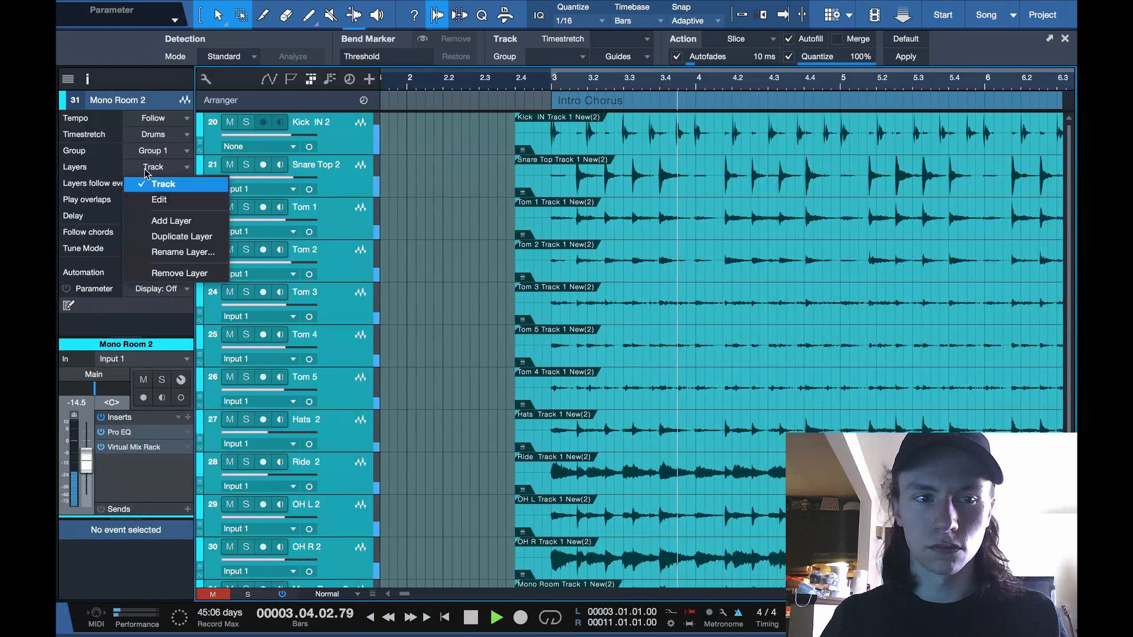
click(414, 202)
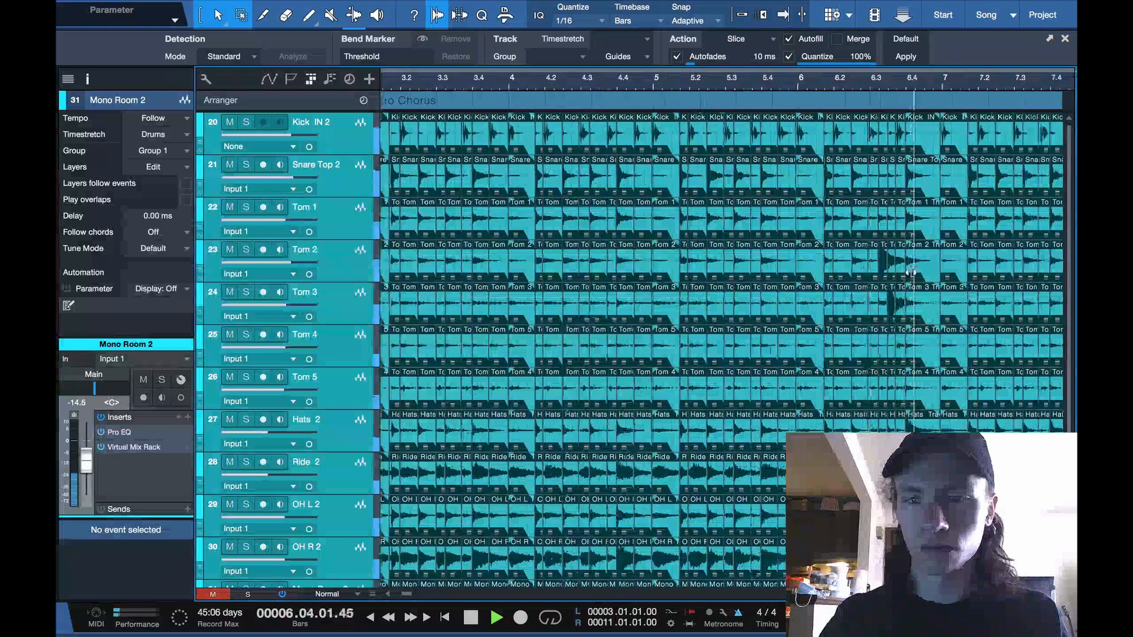
key(space)
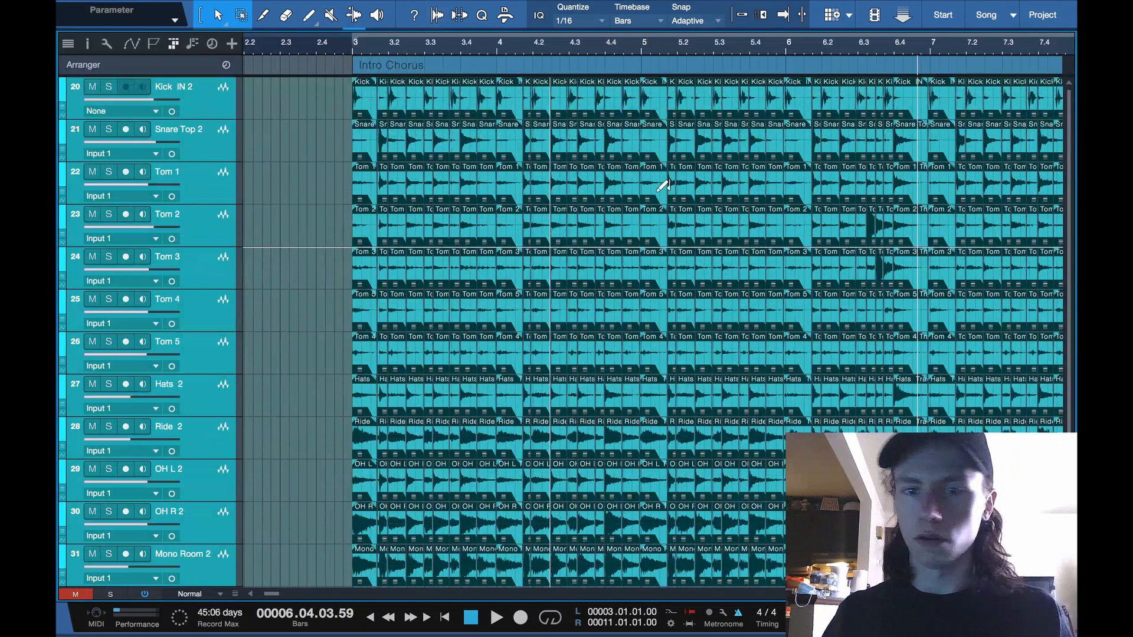
key(w)
key(w)
key(w)
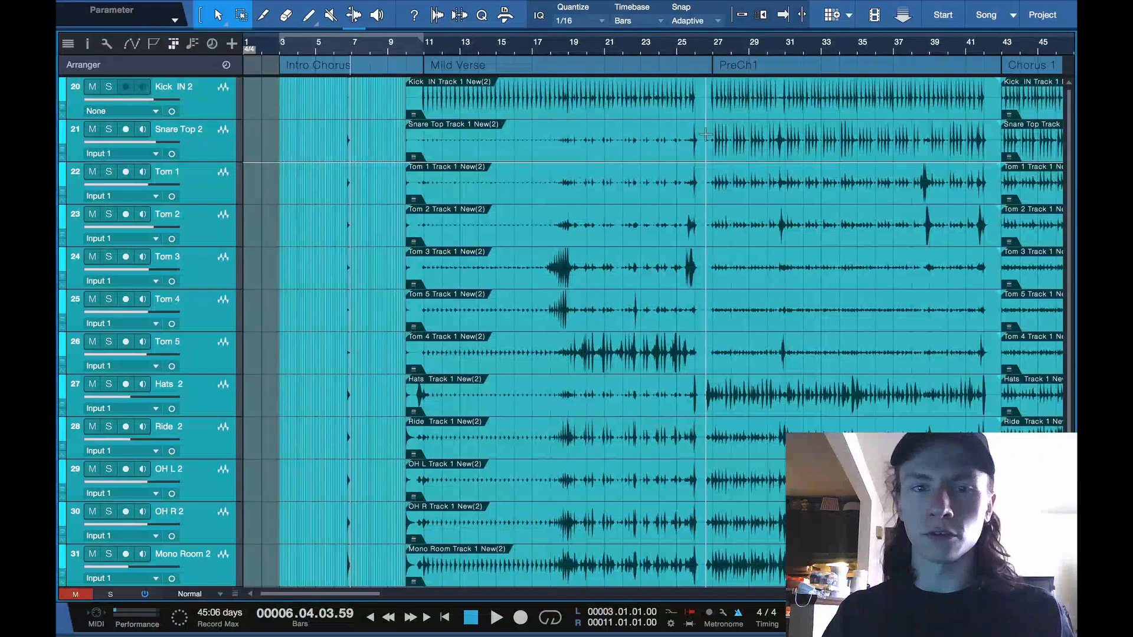
Duplicate the drum group's Edit layer and collapse the expanded layers on the tracks.
scroll(679, 131, right, 5)
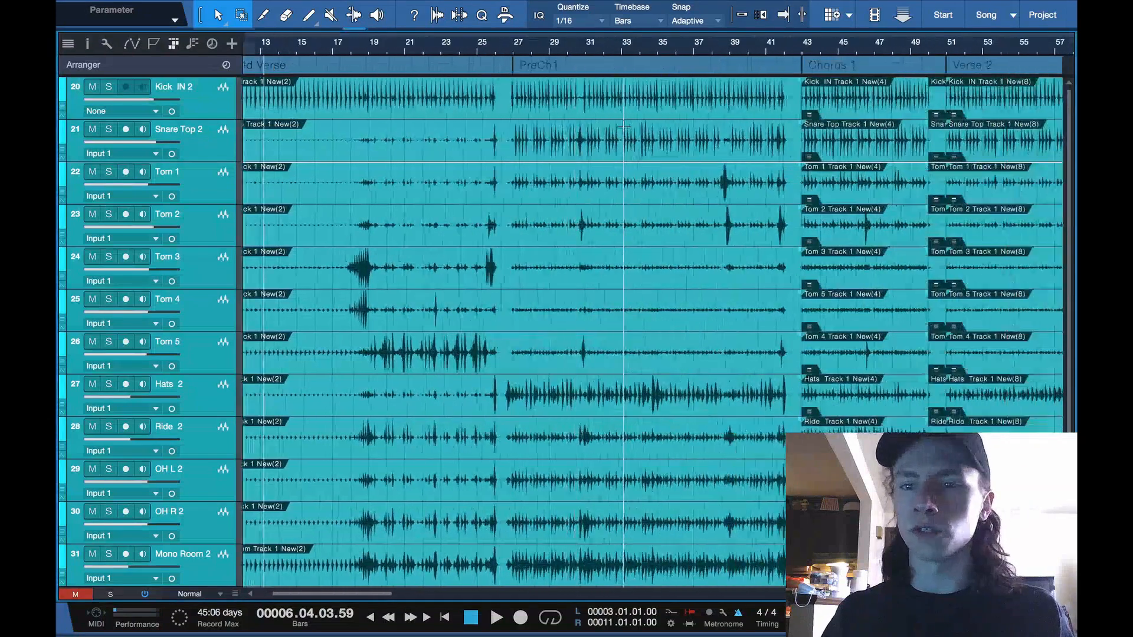
scroll(623, 126, left, 5)
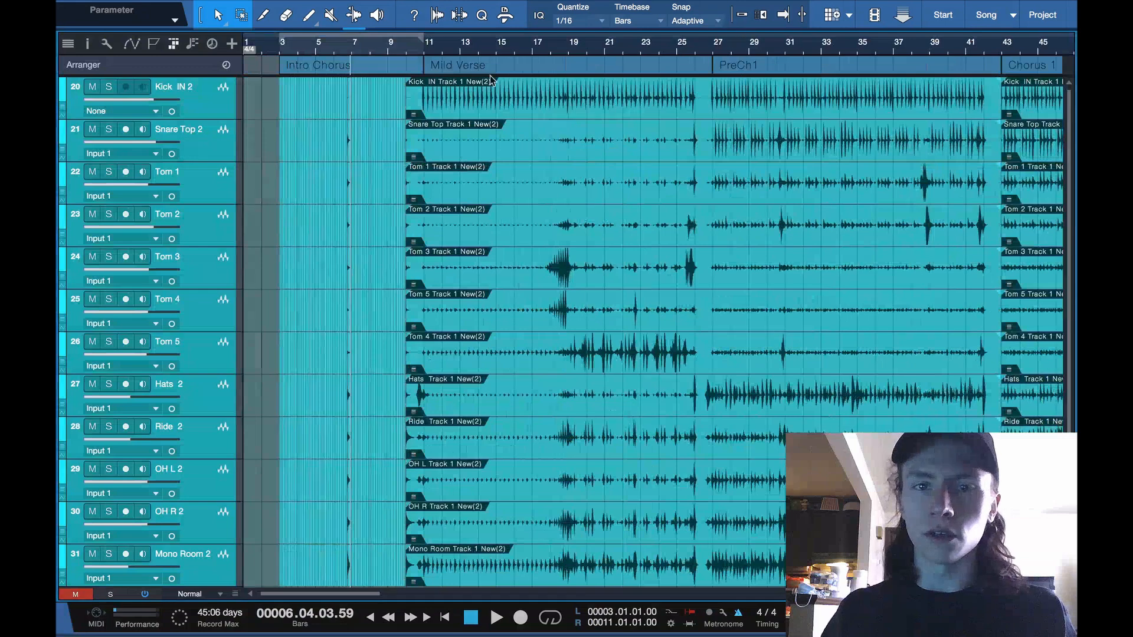
key(w)
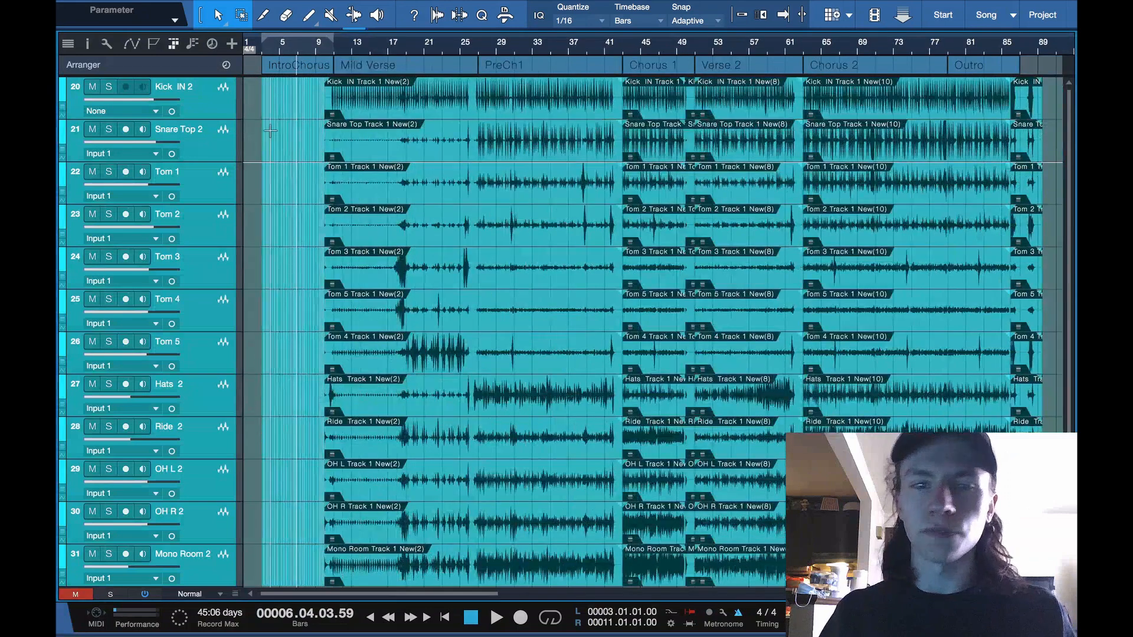
key(w)
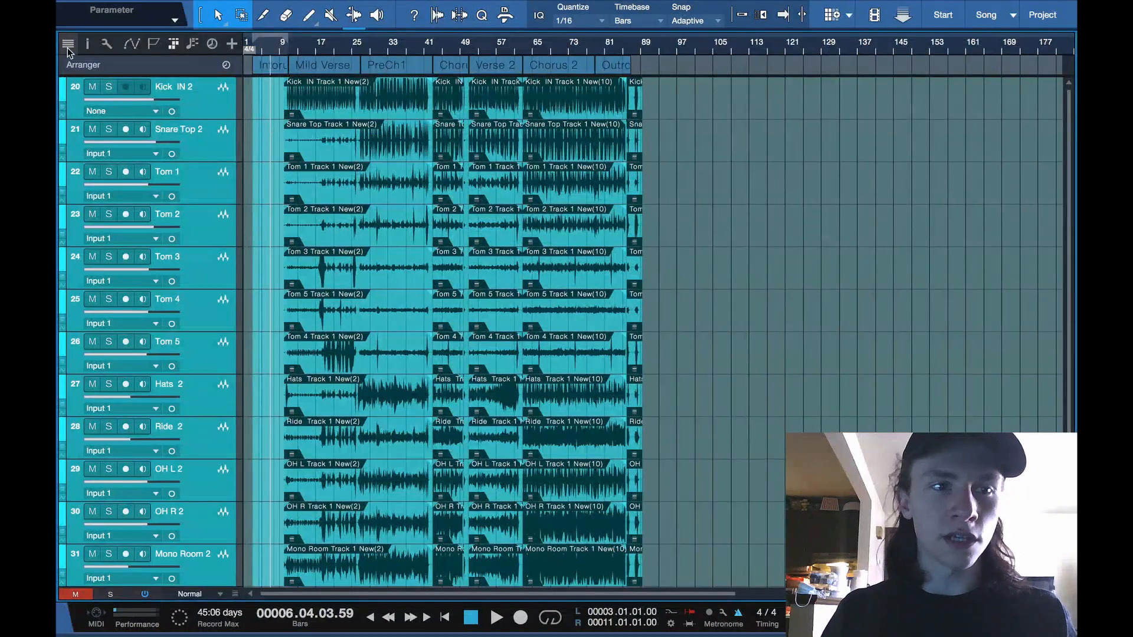
click(87, 43)
click(180, 132)
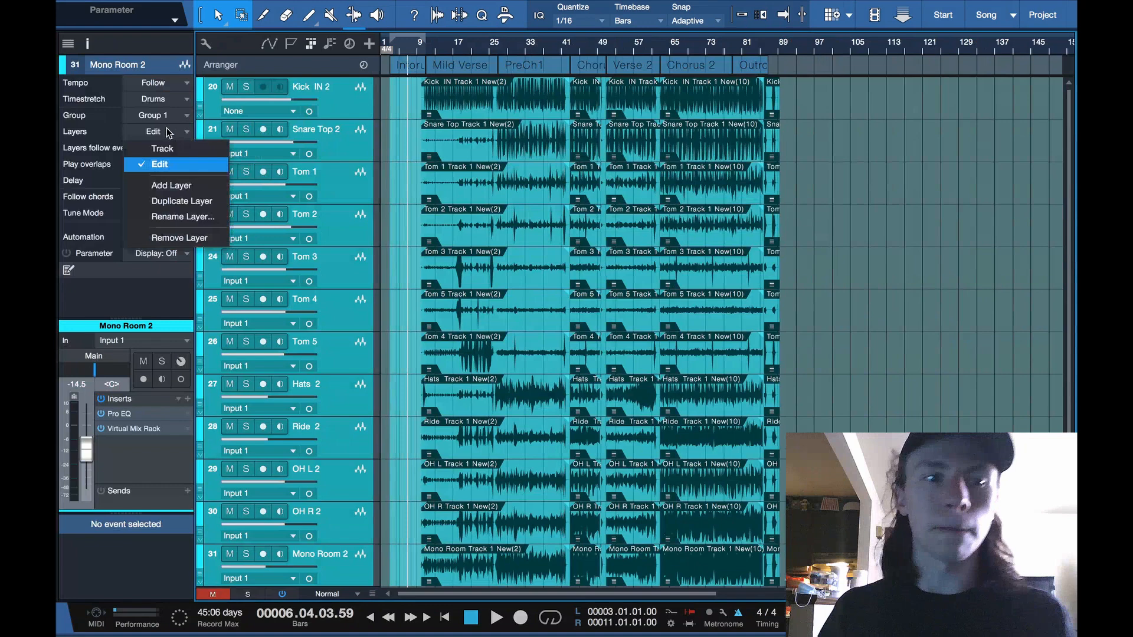
click(177, 201)
right_click(344, 107)
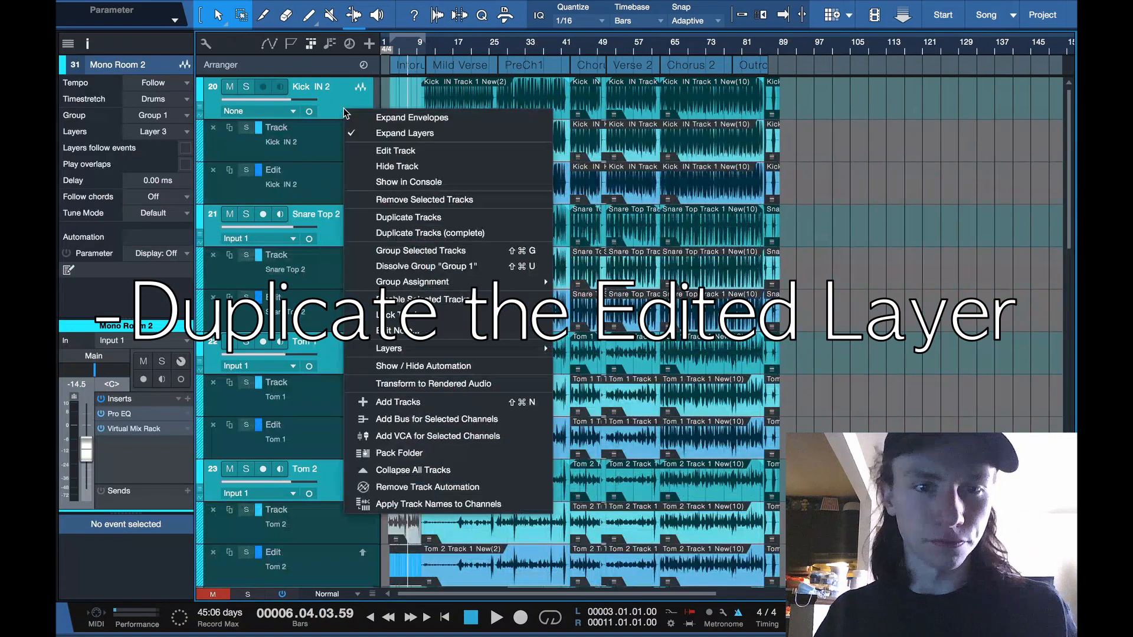
click(374, 131)
click(200, 107)
Rename the duplicated drum layer as Comp.
click(183, 133)
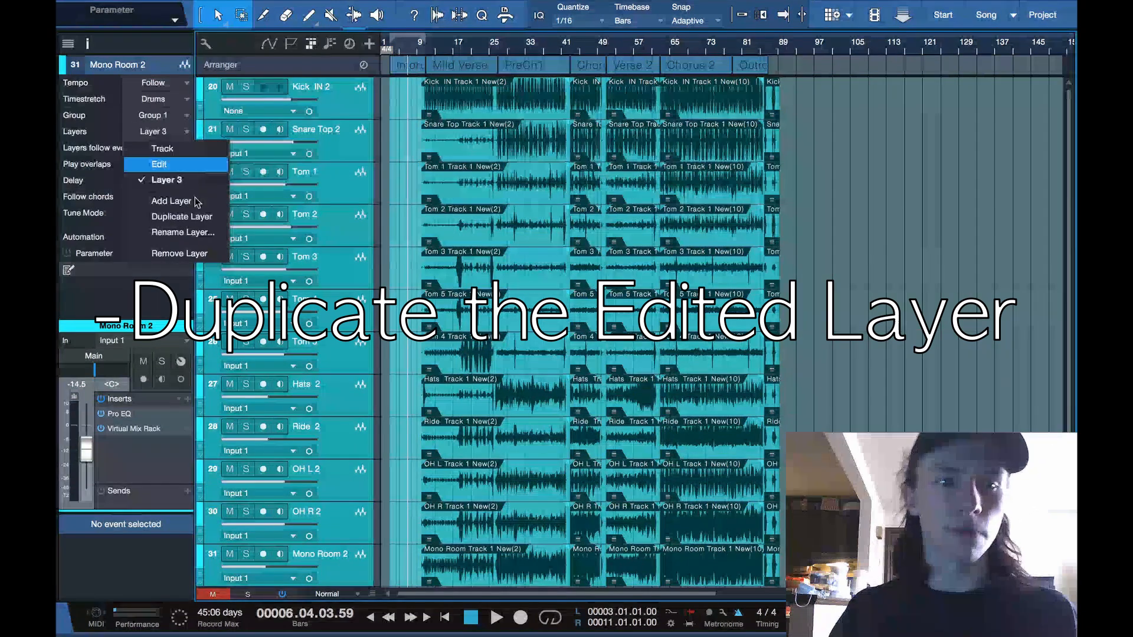
click(194, 233)
text(COm)
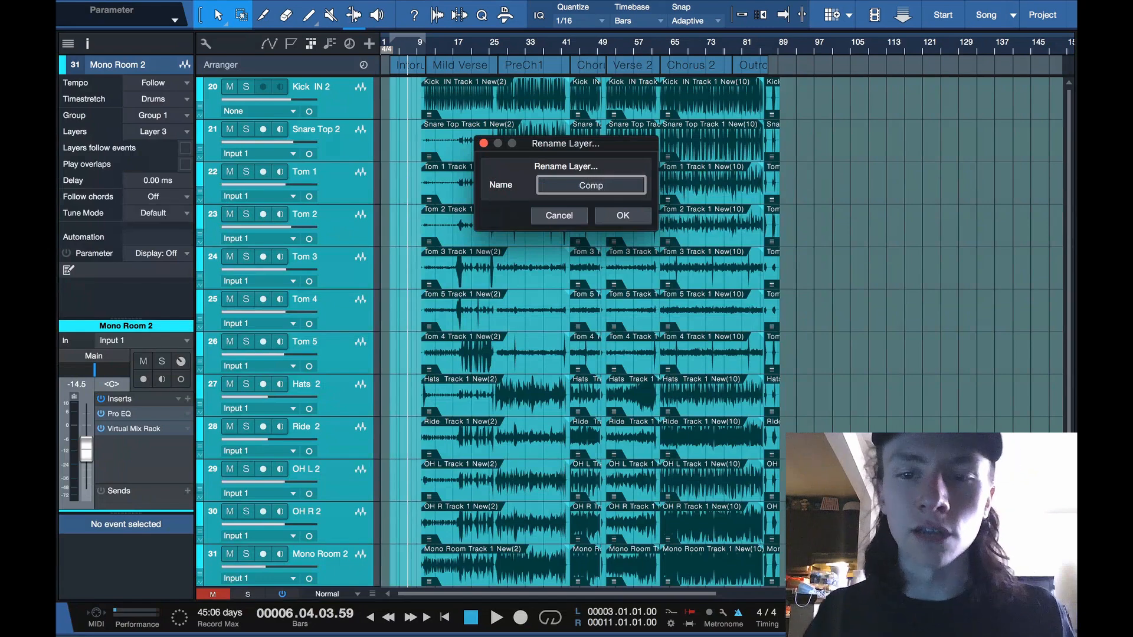
key(Return)
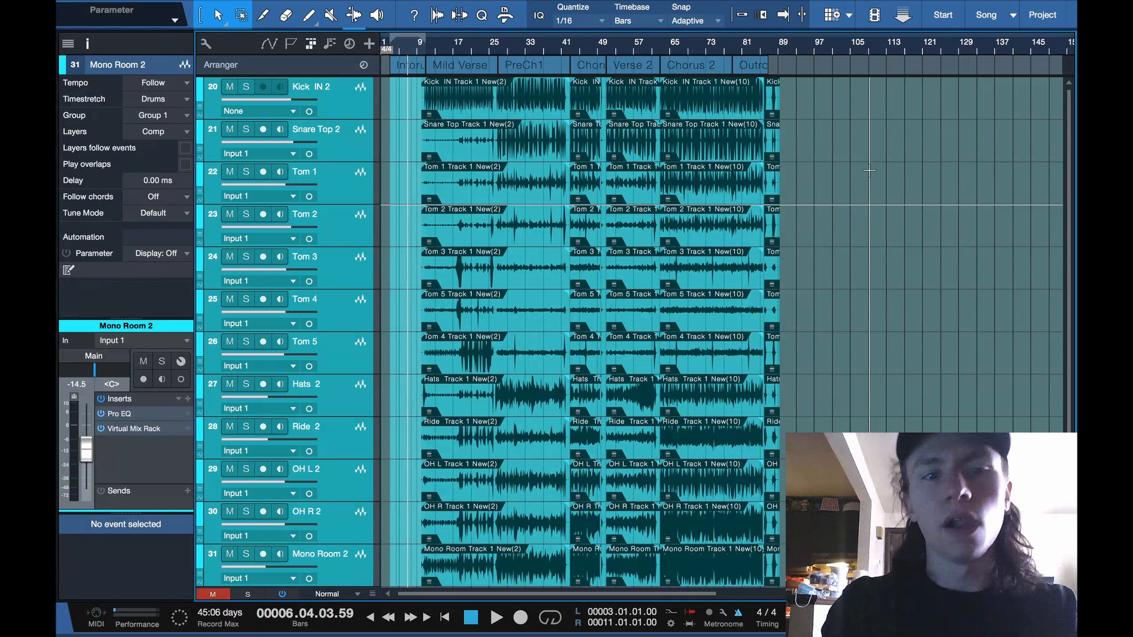
Extend the start of the first drum slices back before bar 3 to 00002.04.04.87 and give them a short fade-in ahead of the kick transient.
click(389, 55)
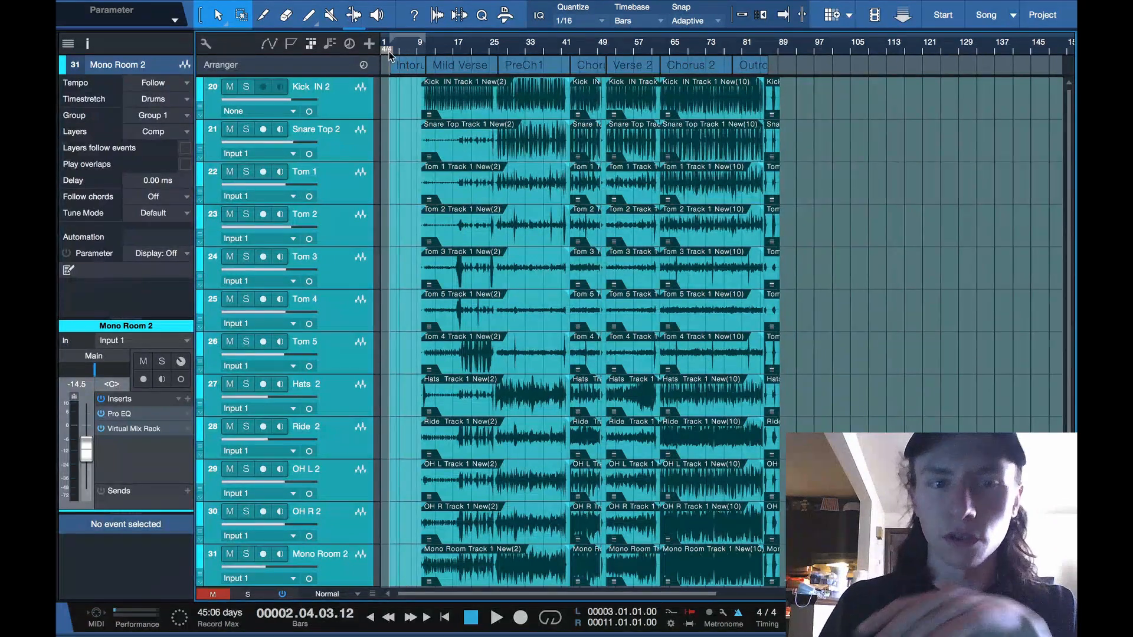
key(e)
key(e)
key(e)
key(e)
key(e)
key(e)
key(e)
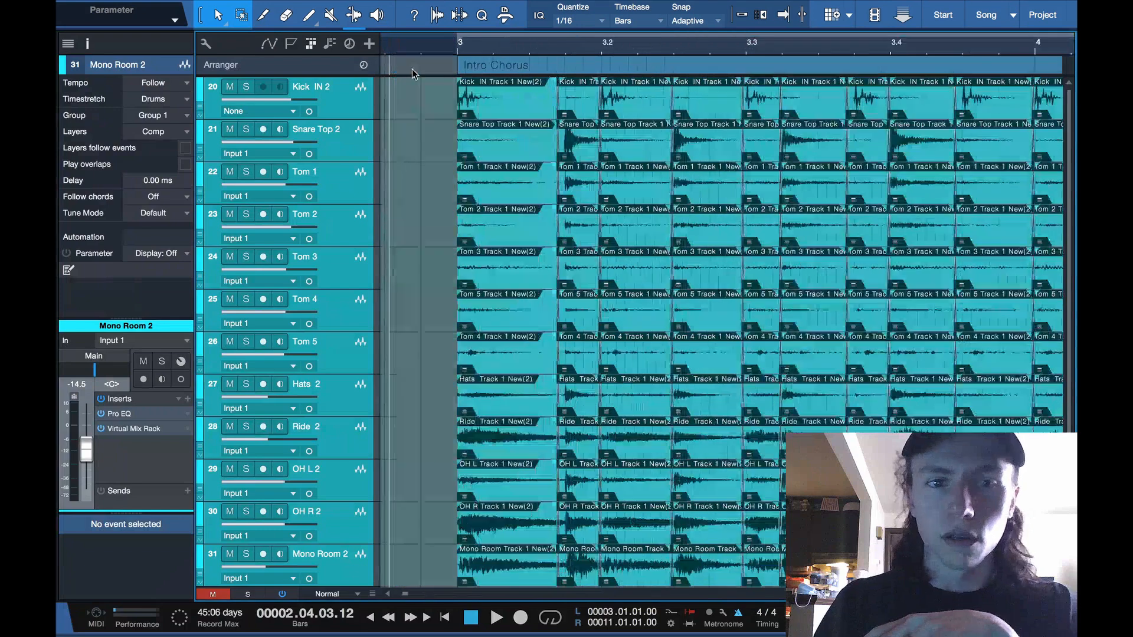
key(e)
key(e)
key(e)
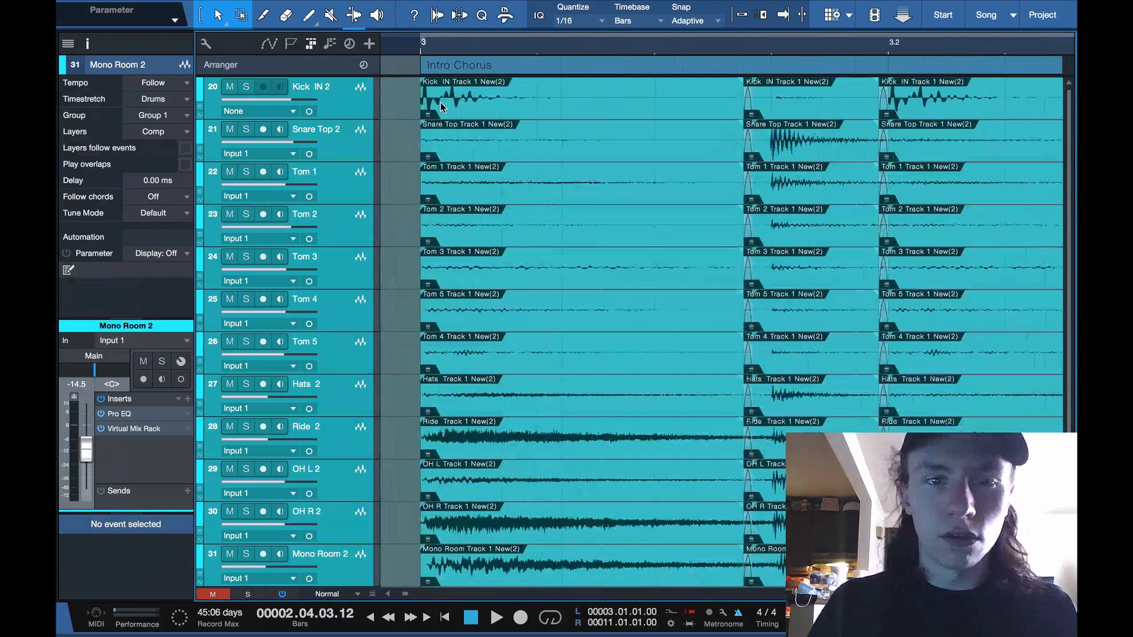
key(e)
key(e)
key(e)
key(e)
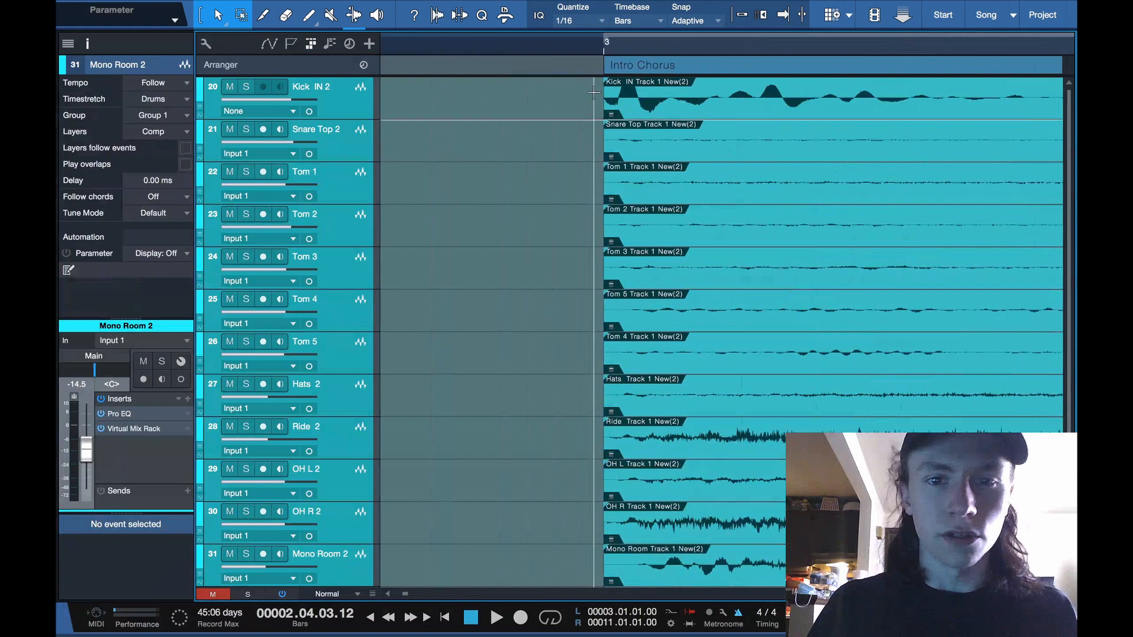
drag(605, 94, 409, 97)
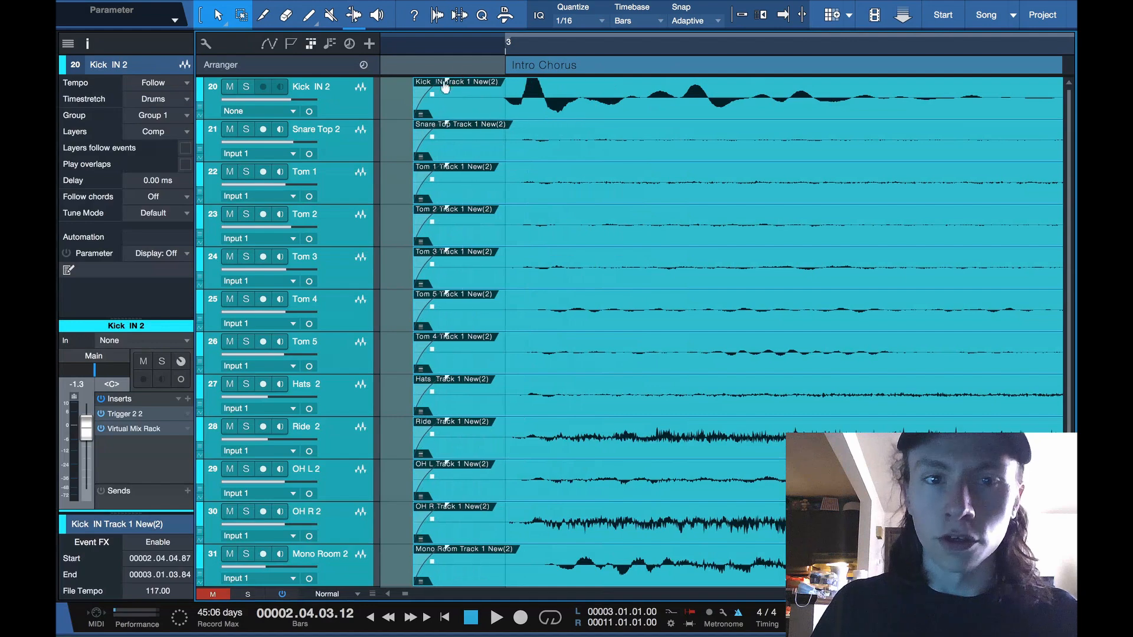
Bounce all grouped drum events from bar 1 to about bar 94 into one continuous event per track and check the Intro Chorus waveforms.
scroll(585, 108, down, 12)
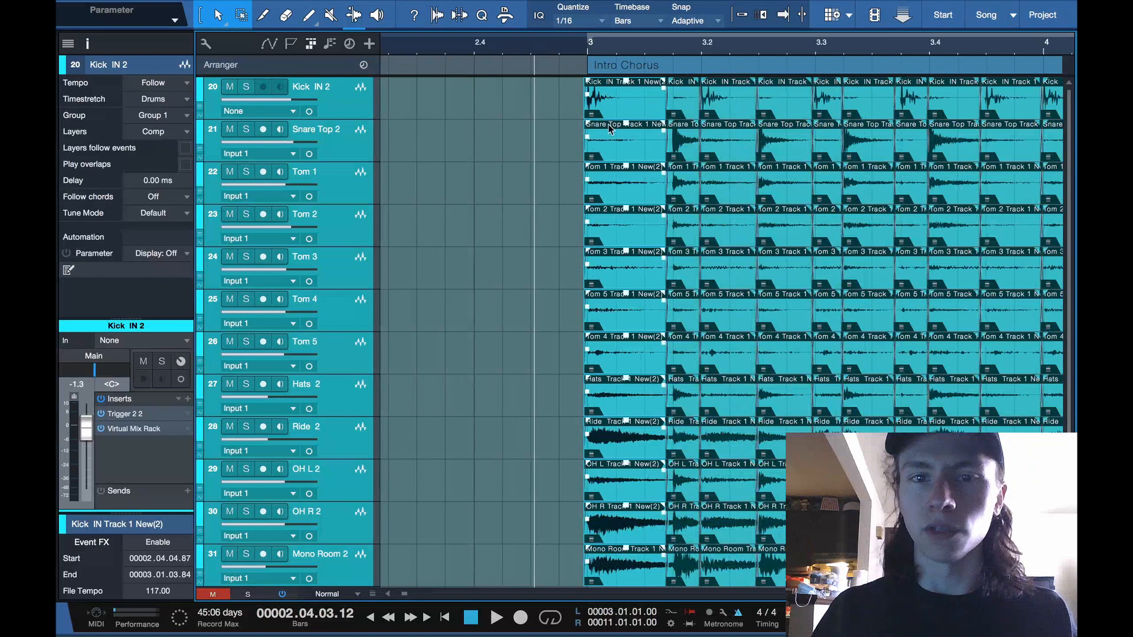
scroll(611, 130, down, 6)
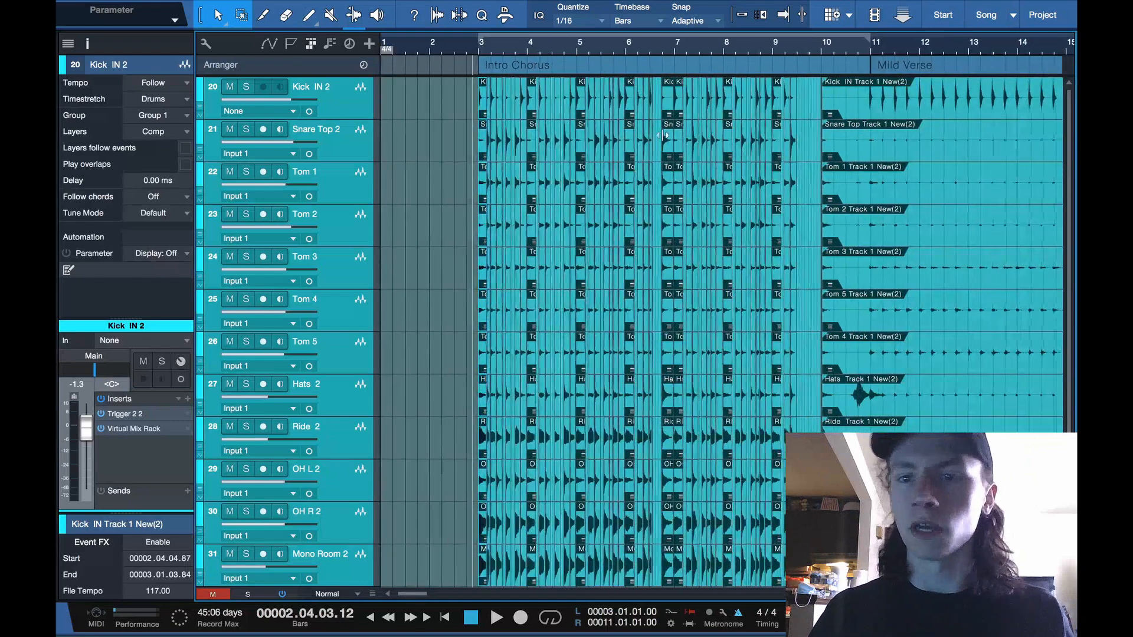
scroll(665, 135, down, 5)
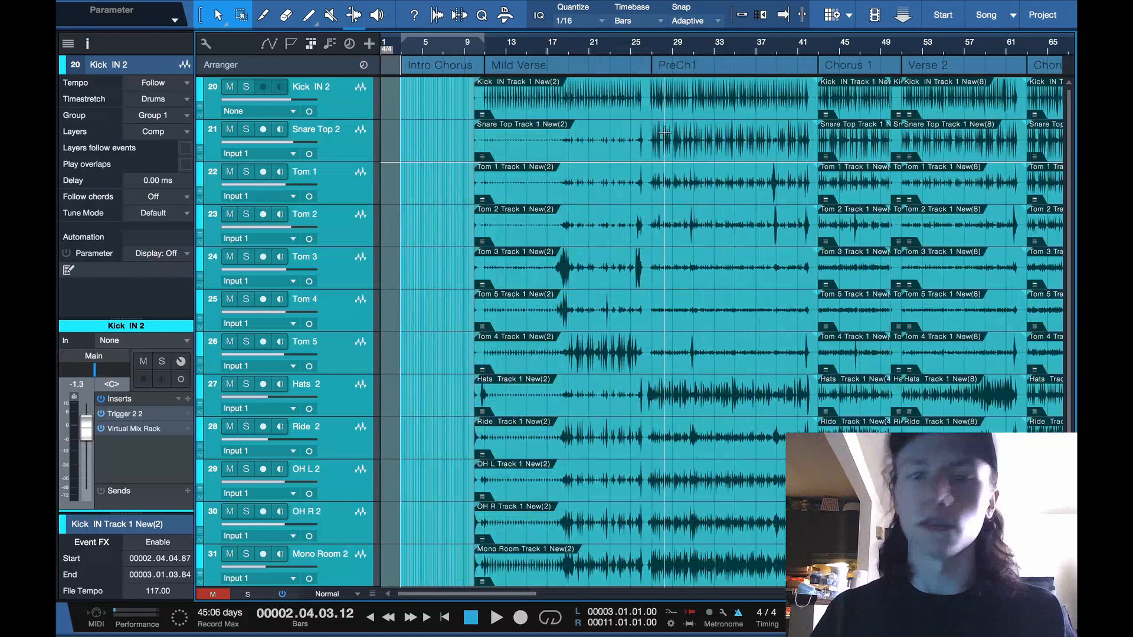
scroll(665, 135, down, 3)
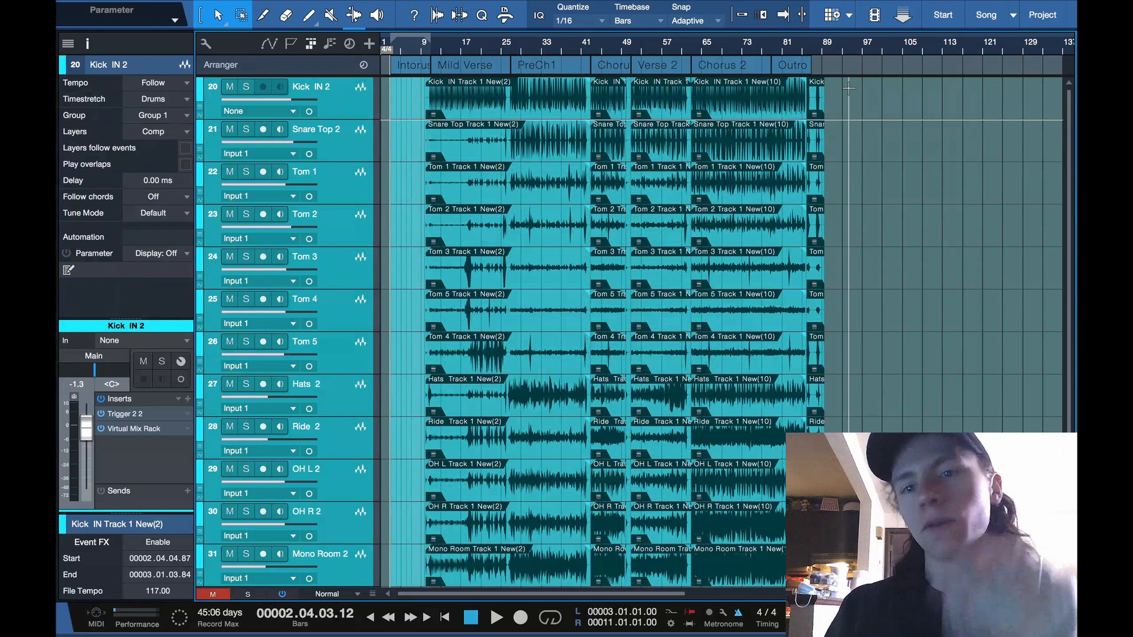
drag(848, 87, 370, 123)
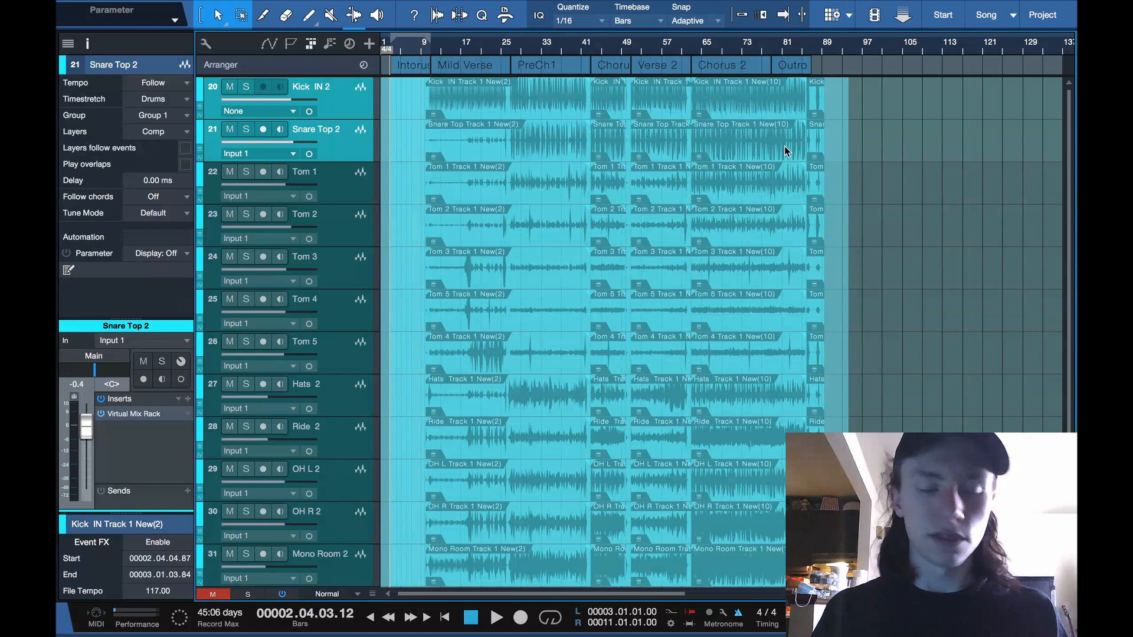
key(shift+alt+3)
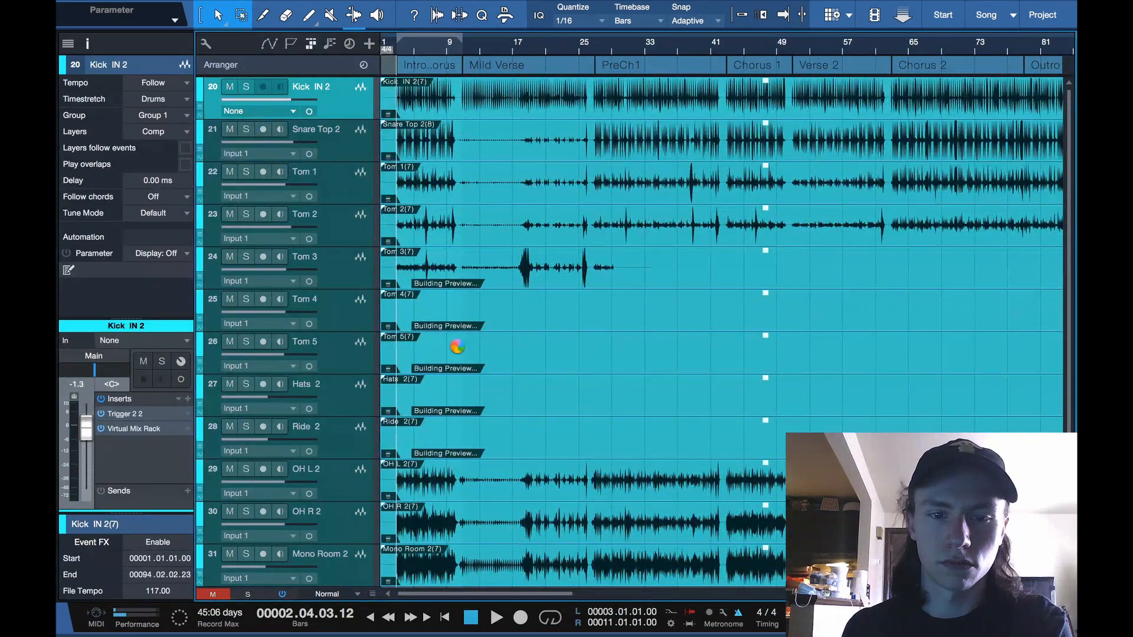
scroll(489, 407, down, 1)
scroll(446, 255, up, 6)
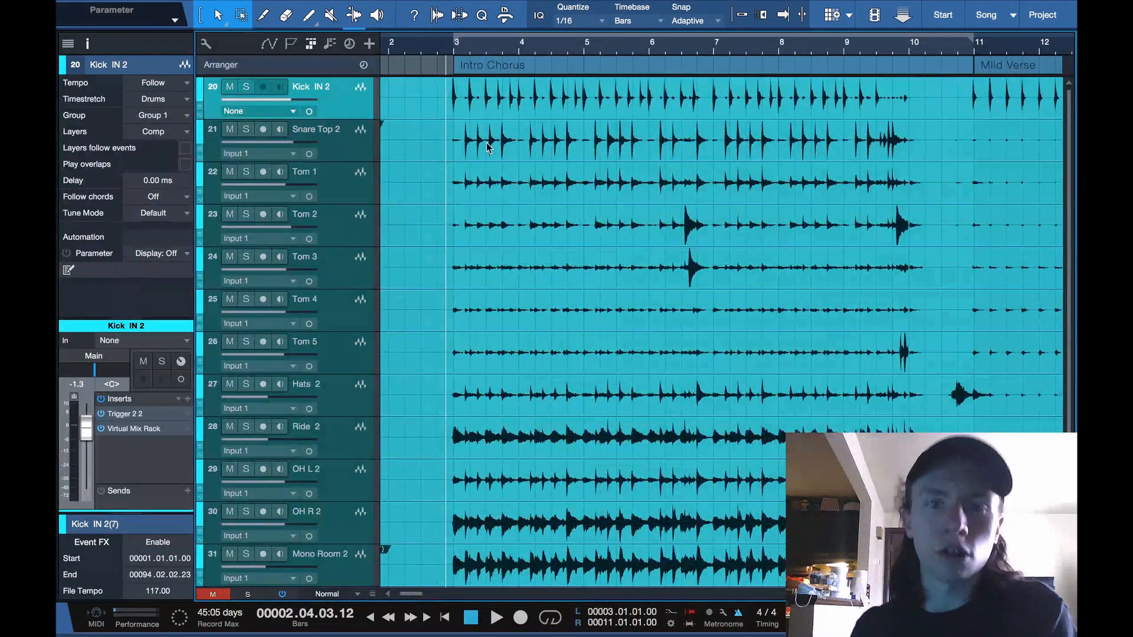
scroll(488, 139, up, 4)
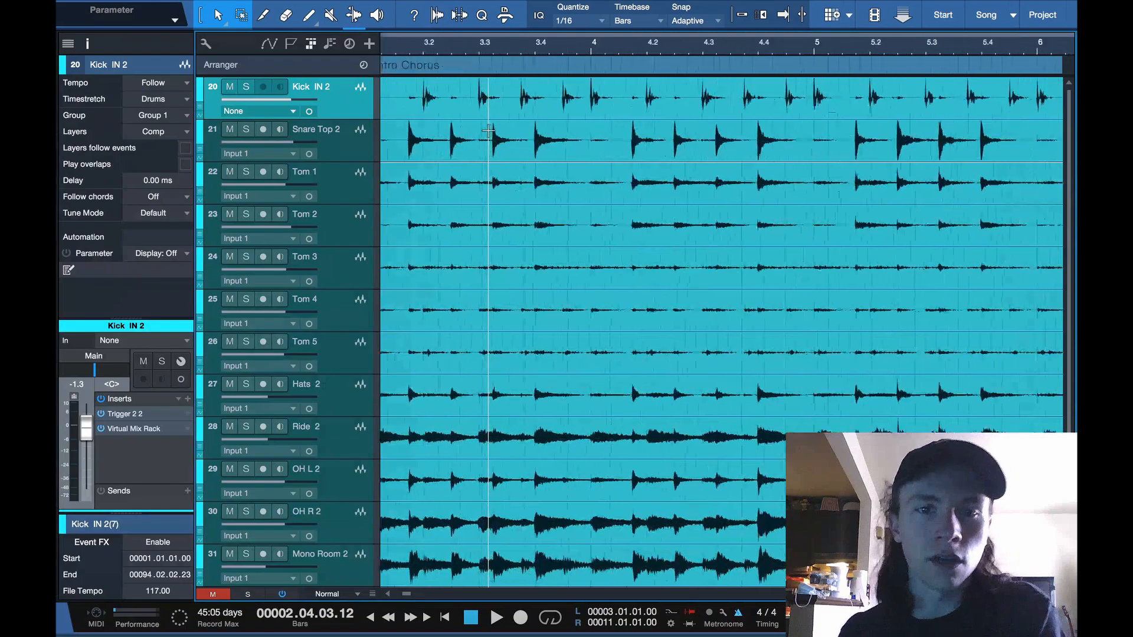
scroll(475, 121, down, 3)
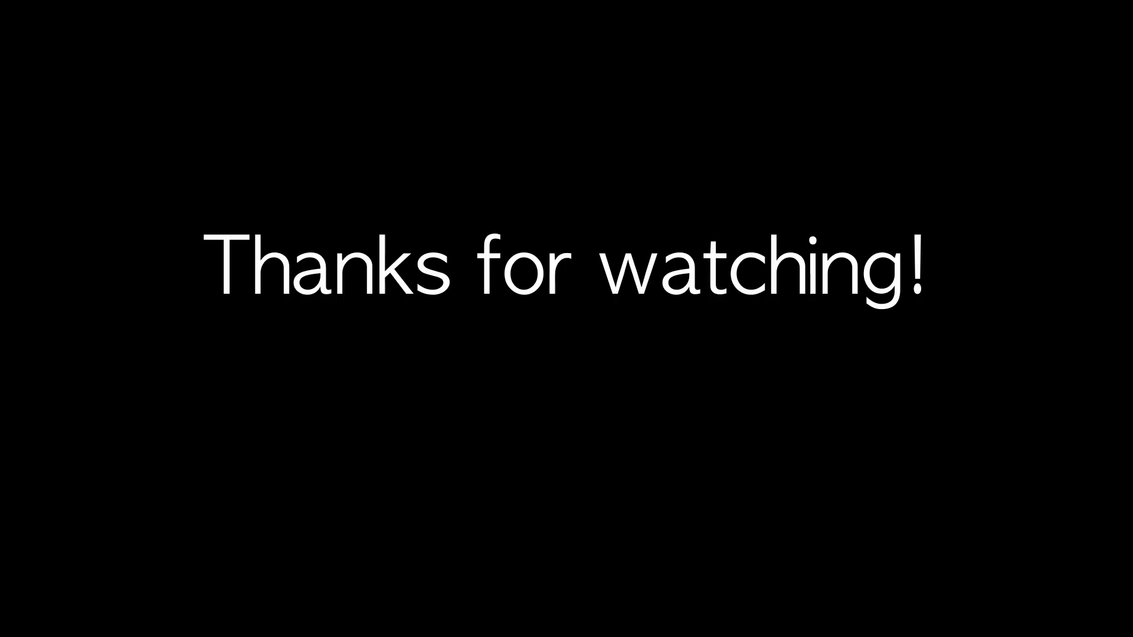